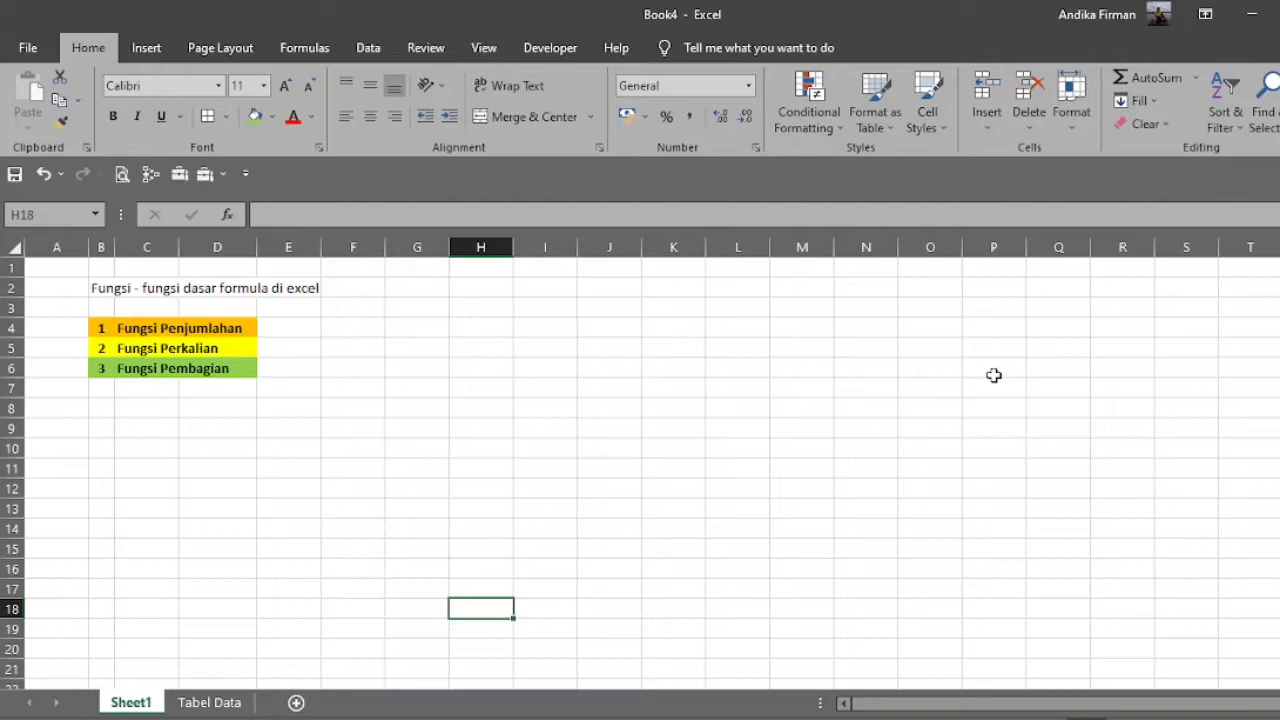
# Shrink the height of empty row 3 between the title and the function list on Sheet1.
pyautogui.moveTo(5, 318); pyautogui.dragTo(5, 309)
pyautogui.click(391, 352)
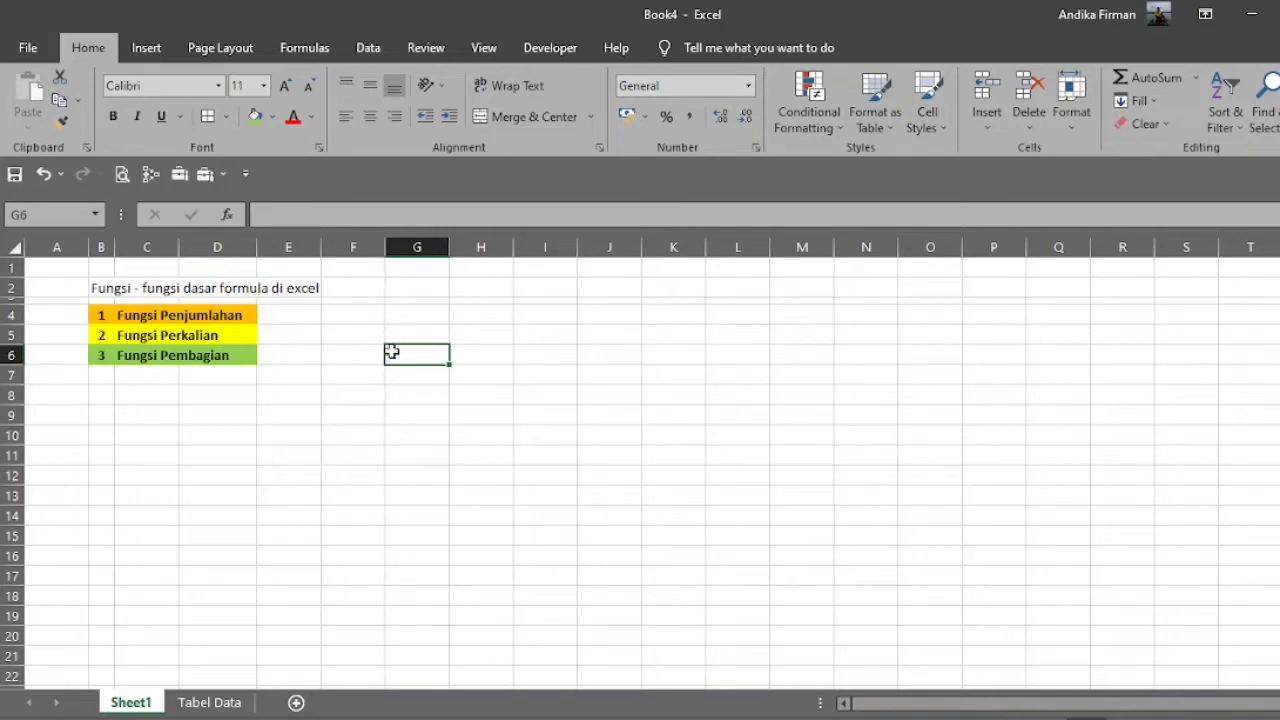
# Examine the three basic functions listed on Sheet1 and the sales report table on the Tabel Data sheet.
pyautogui.moveTo(94, 314); pyautogui.dragTo(220, 308)
pyautogui.moveTo(100, 338); pyautogui.dragTo(218, 329)
pyautogui.click(102, 355)
pyautogui.moveTo(102, 355); pyautogui.dragTo(230, 354)
pyautogui.click(403, 473)
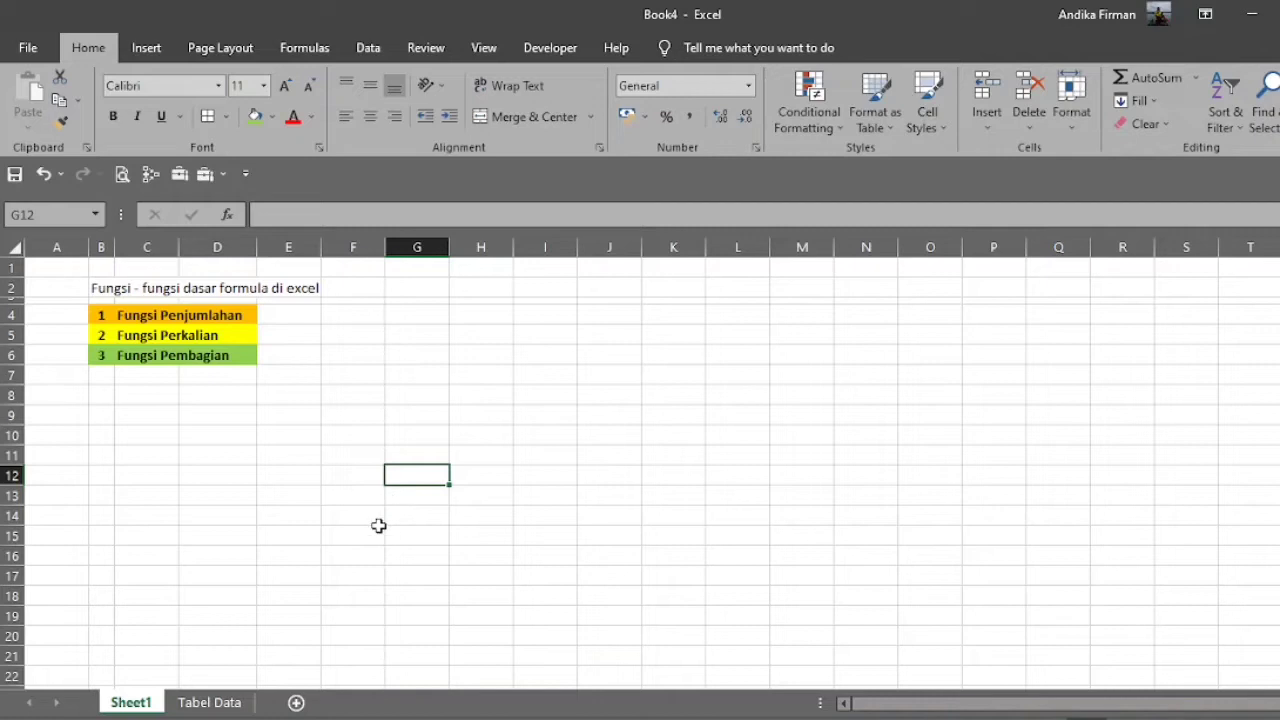
pyautogui.click(225, 705)
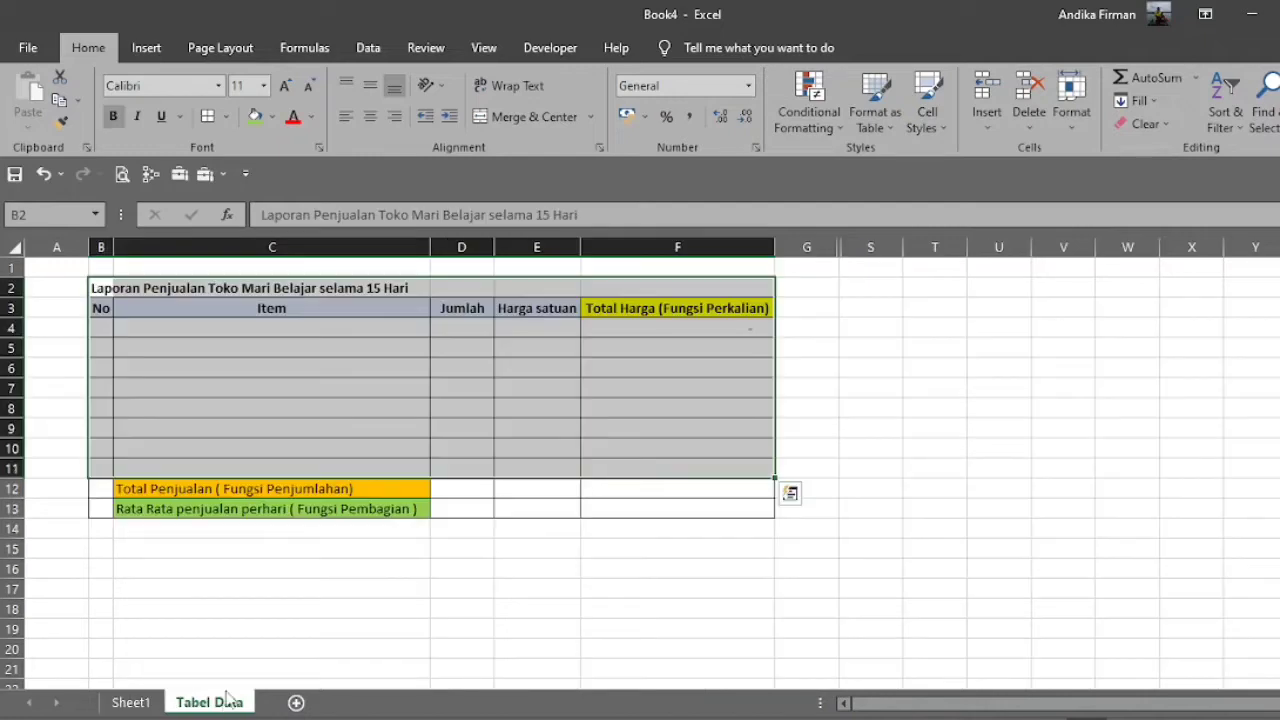
pyautogui.click(340, 569)
pyautogui.moveTo(95, 289); pyautogui.dragTo(738, 505)
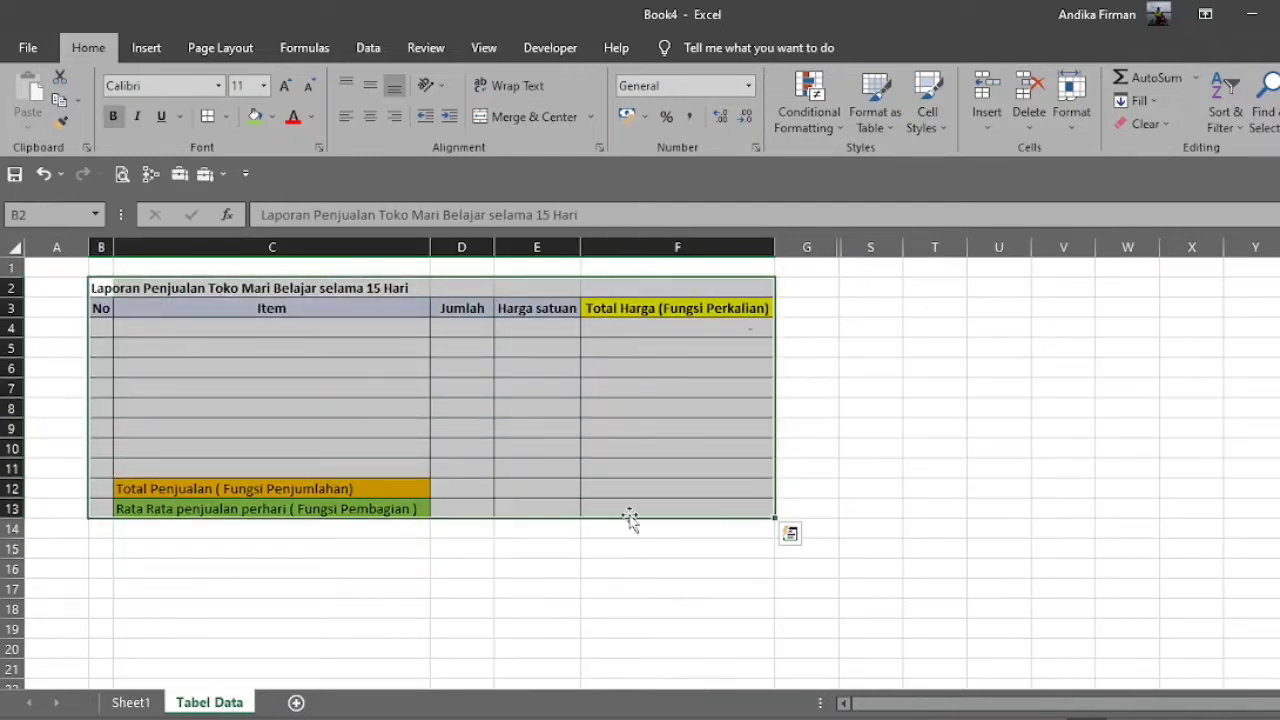
# Number the table rows 1 to 8 in the No column, cells B4 to B11.
pyautogui.click(101, 340)
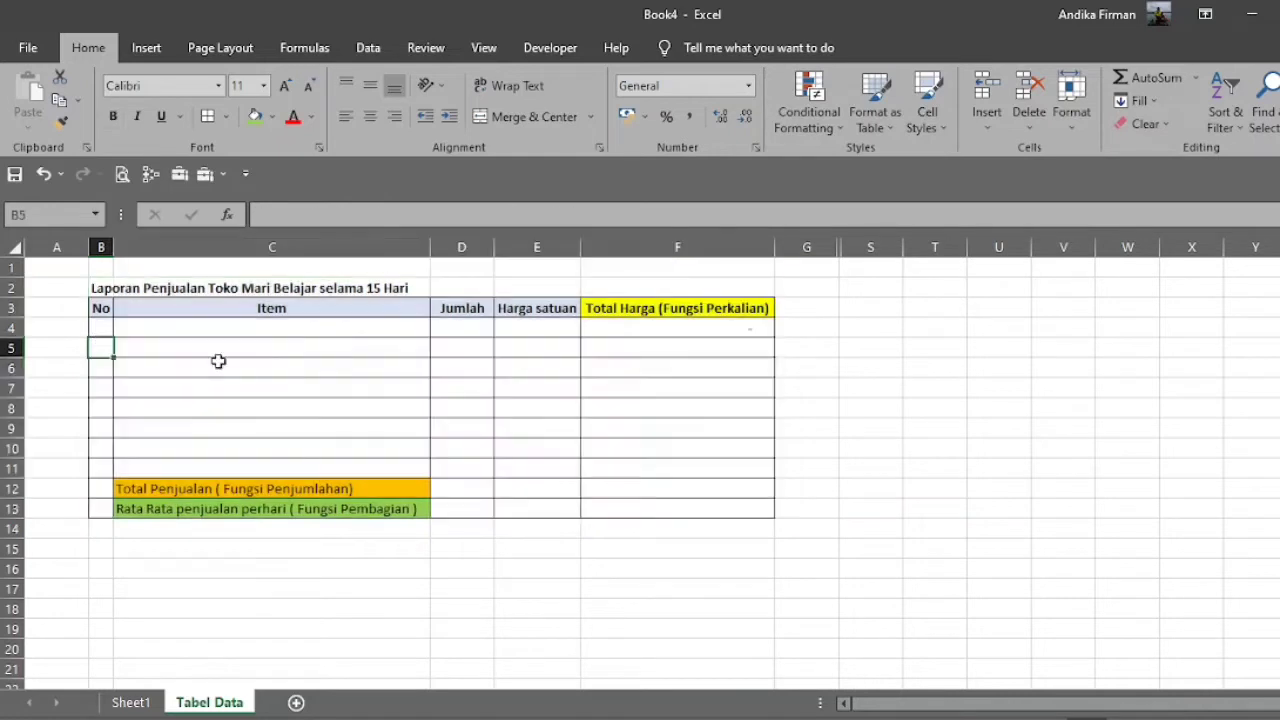
pyautogui.click(106, 331)
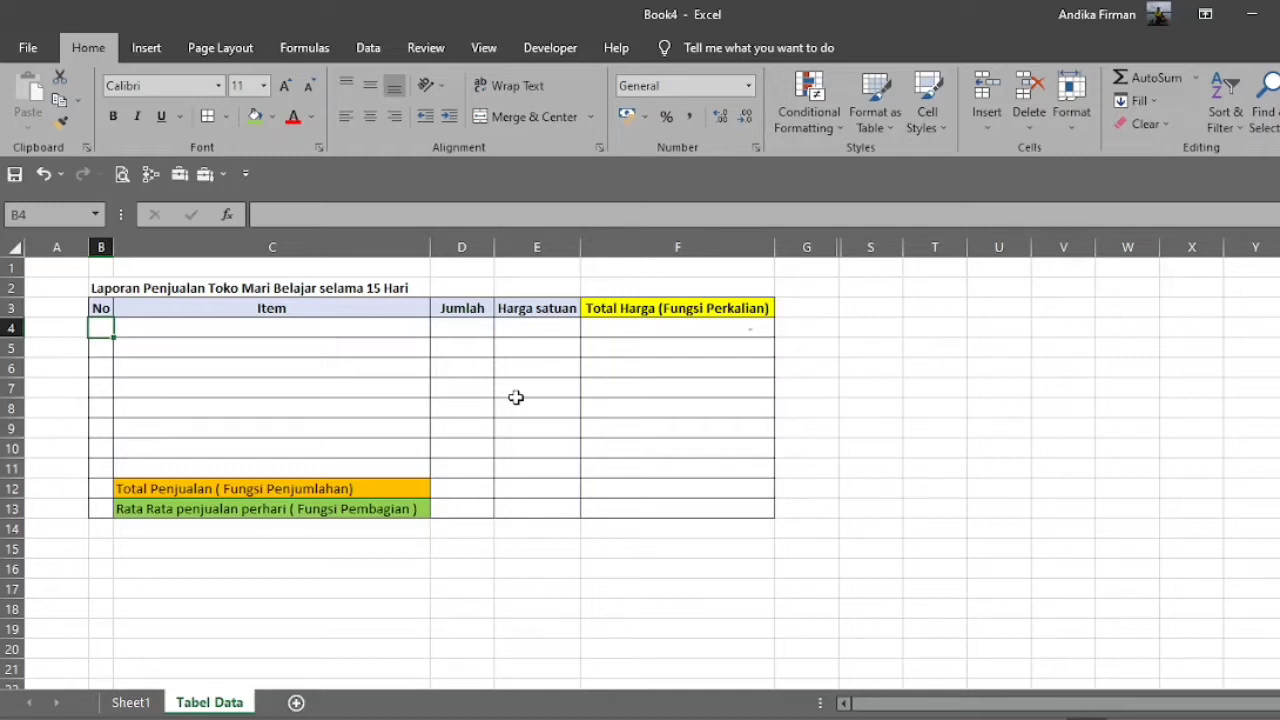
pyautogui.write('1')
pyautogui.press('Return')
pyautogui.write('2')
pyautogui.press('Return')
pyautogui.write('3')
pyautogui.press('Return')
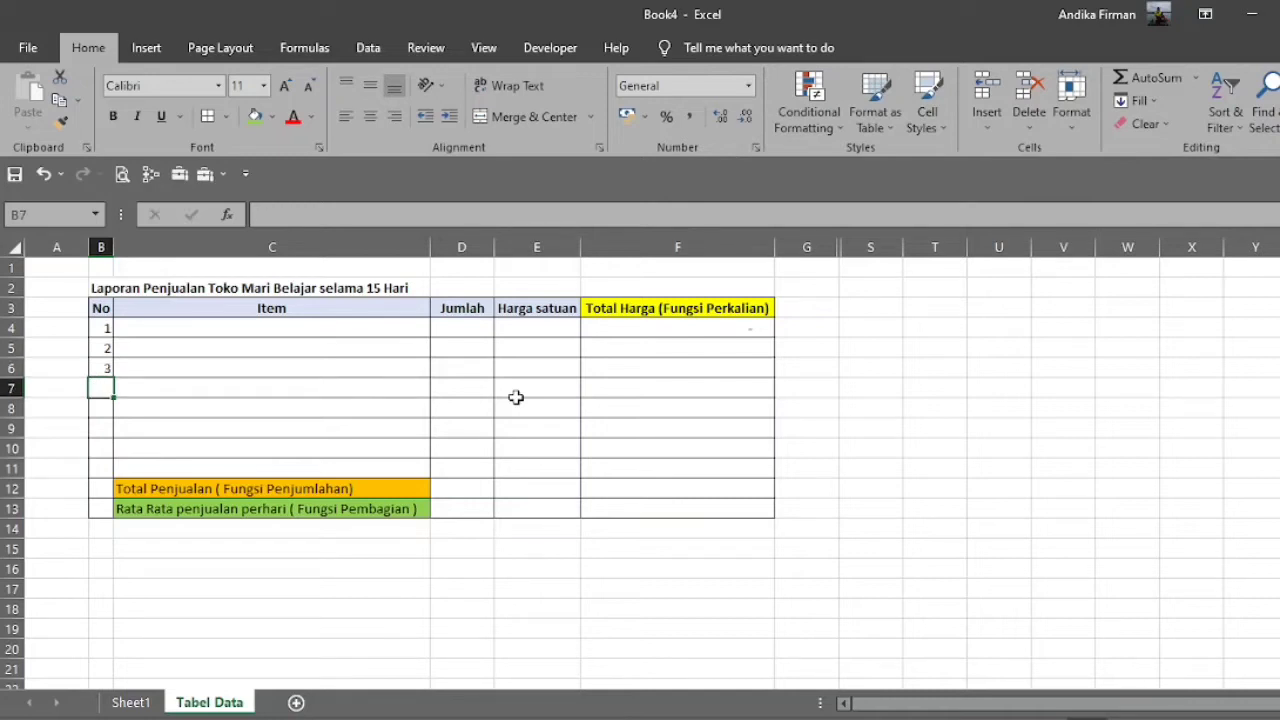
pyautogui.write('4')
pyautogui.press('Return')
pyautogui.write('5')
pyautogui.press('Return')
pyautogui.write('6')
pyautogui.press('Return')
pyautogui.write('7')
pyautogui.press('Return')
pyautogui.write('8')
pyautogui.press('Return')
pyautogui.press('Up')
pyautogui.press('Up')
pyautogui.press('Up')
pyautogui.press('Up')
pyautogui.press('Up')
pyautogui.press('Up')
pyautogui.press('Up')
pyautogui.press('Up')
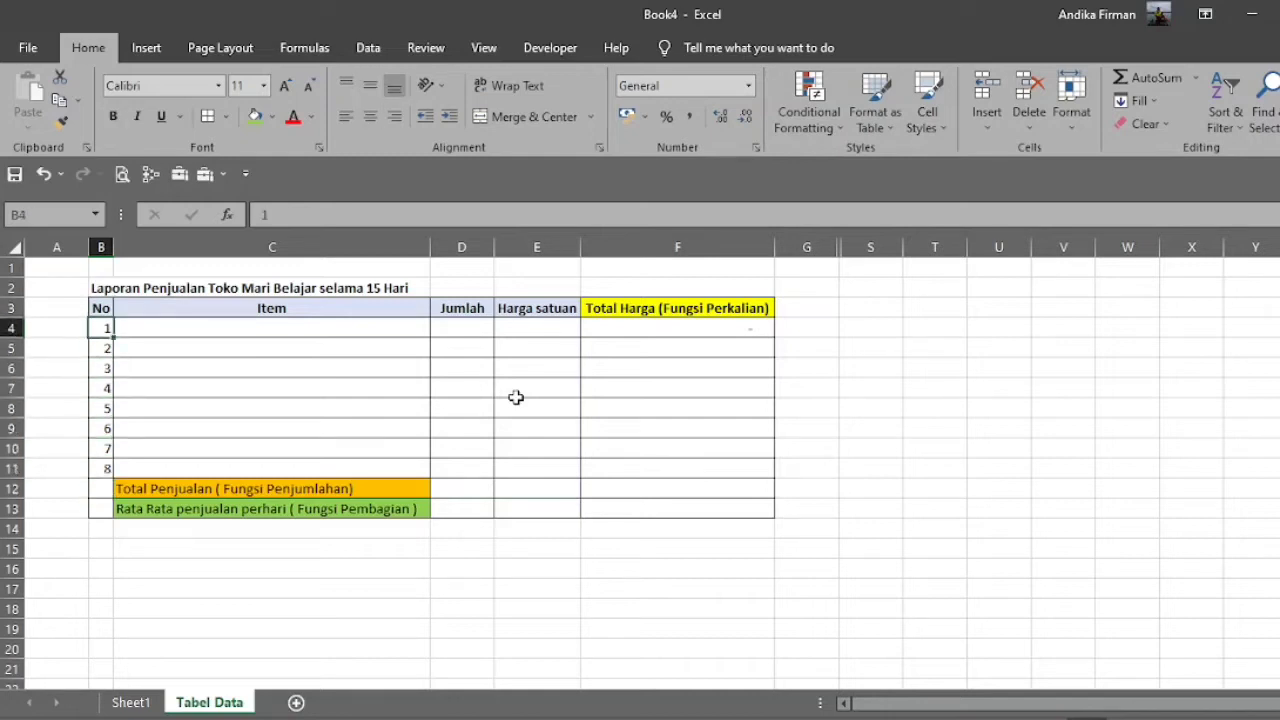
# Fill in item 1 in row 4 as Gula Pasir with a Jumlah of 5 and a Harga satuan of 3000.
pyautogui.click(305, 330)
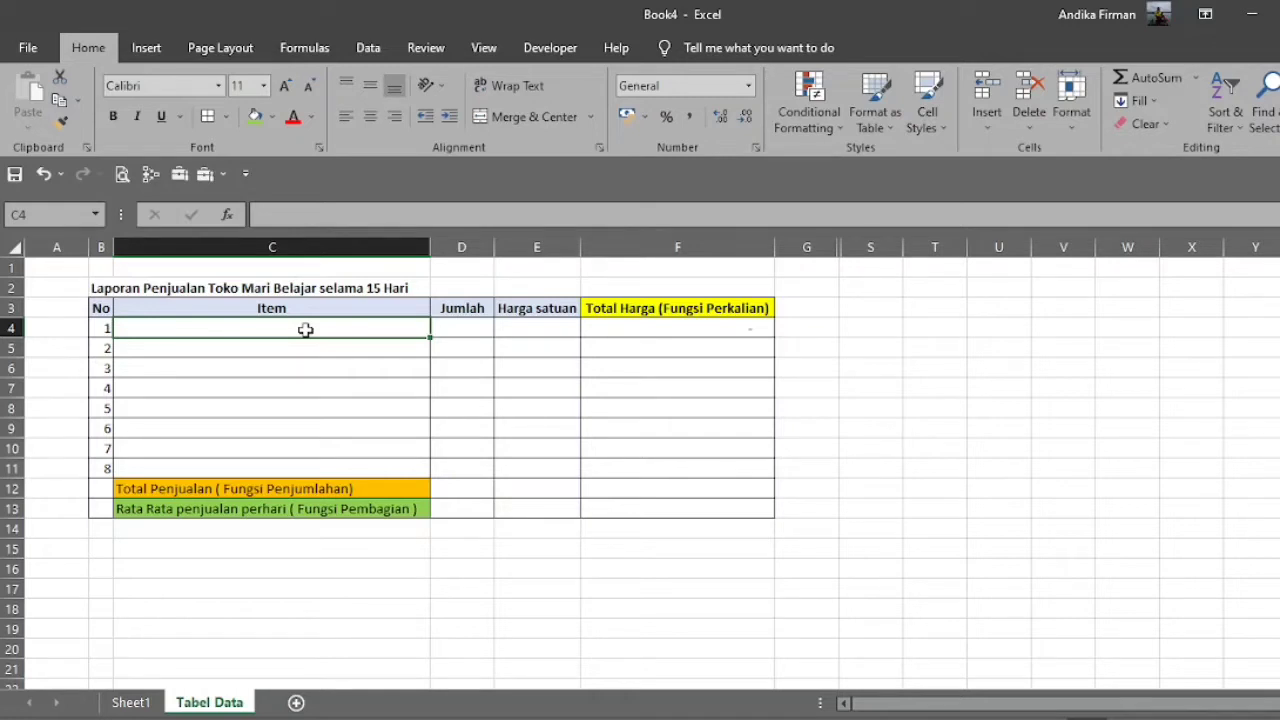
pyautogui.write('Gu')
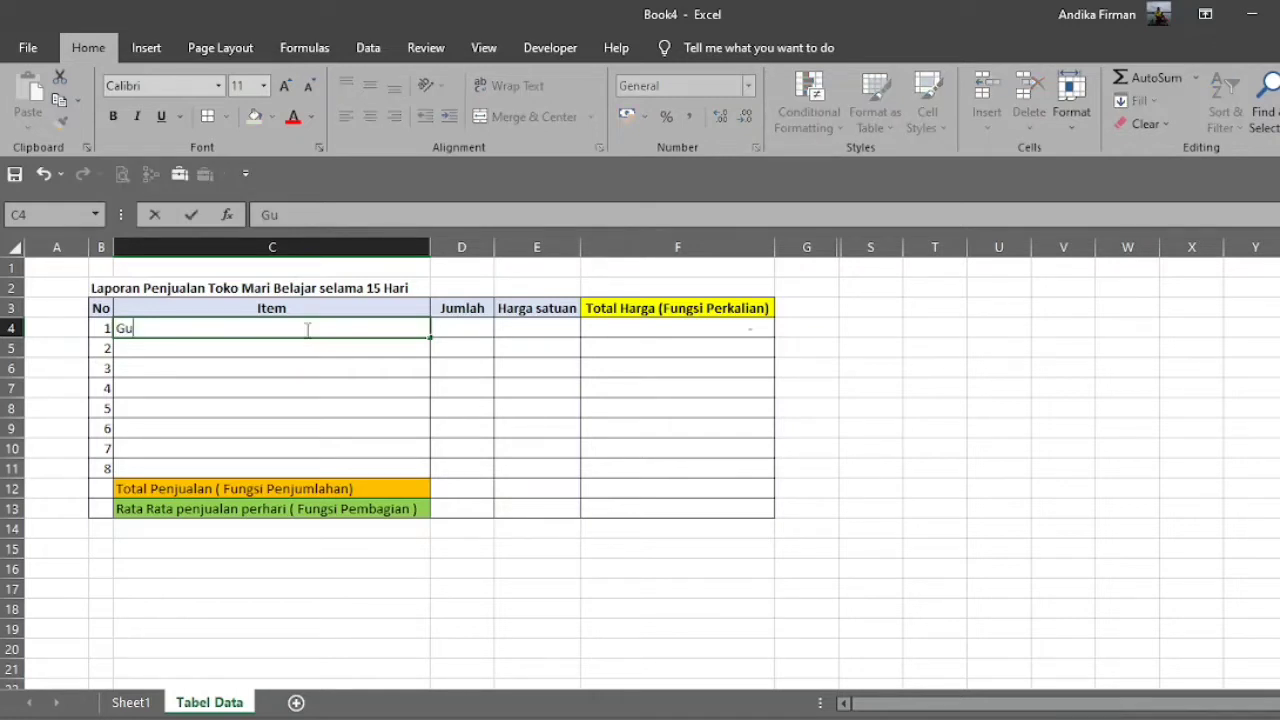
pyautogui.write('la Pasir')
pyautogui.press('Tab')
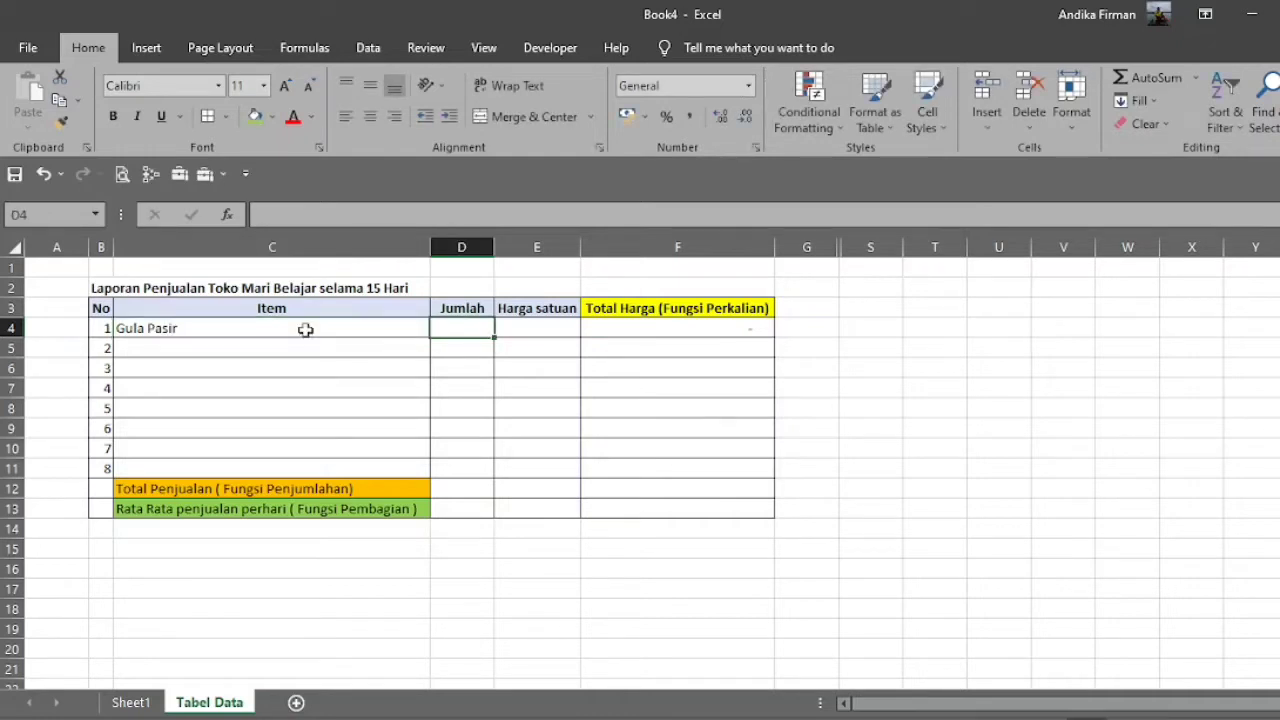
pyautogui.write('5')
pyautogui.press('Tab')
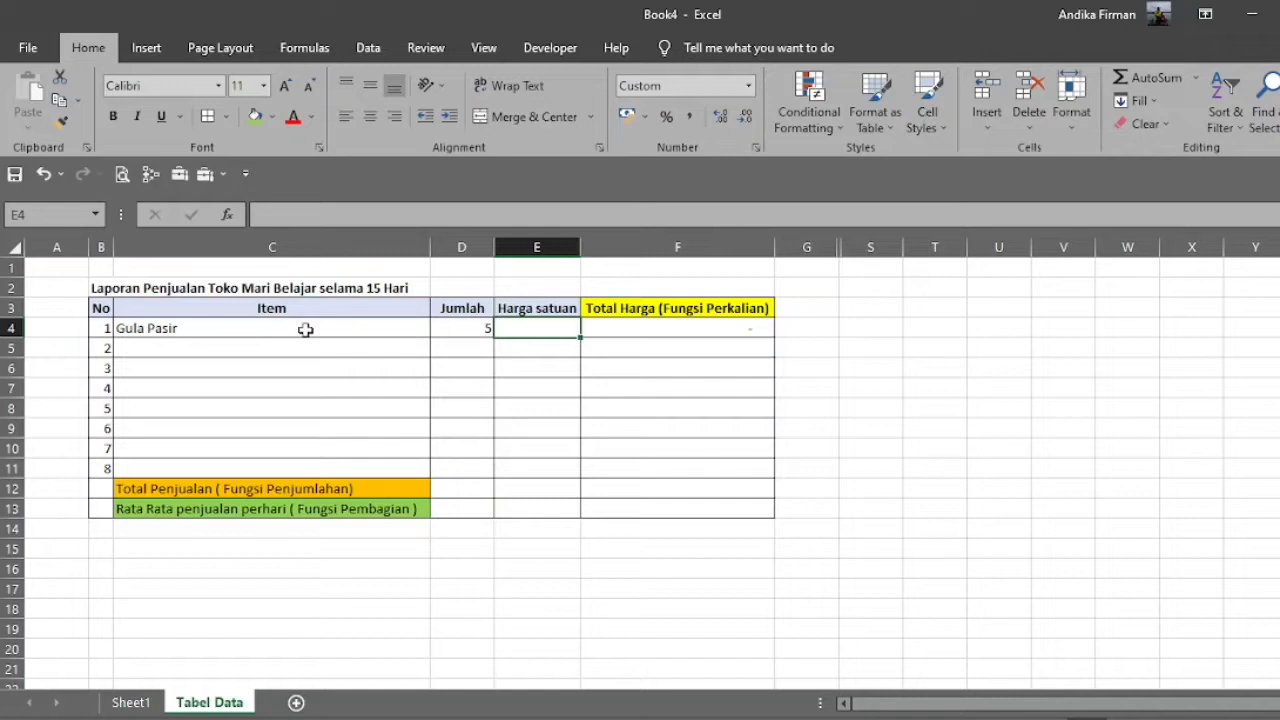
pyautogui.write('3000')
pyautogui.press('Return')
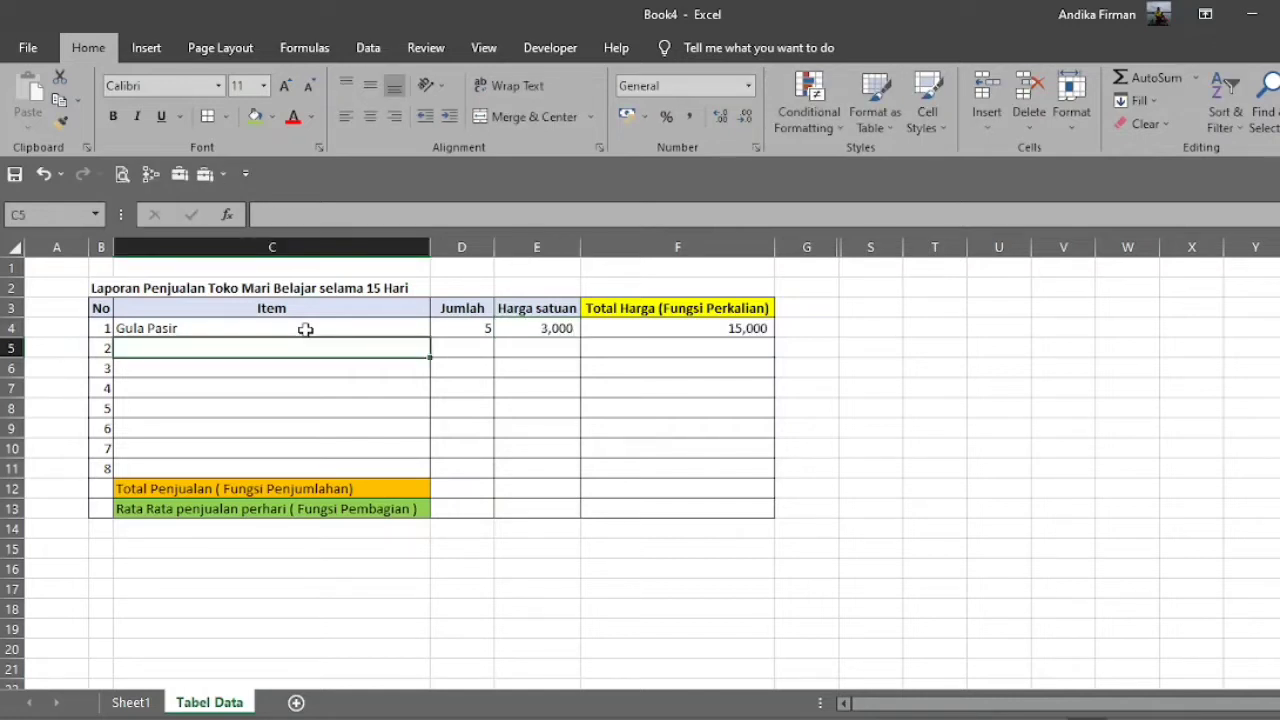
# Clear the existing multiplication formula from the Total Harga cell F4 of Gula Pasir.
pyautogui.press('Up')
pyautogui.press('Right')
pyautogui.press('Right')
pyautogui.press('Right')
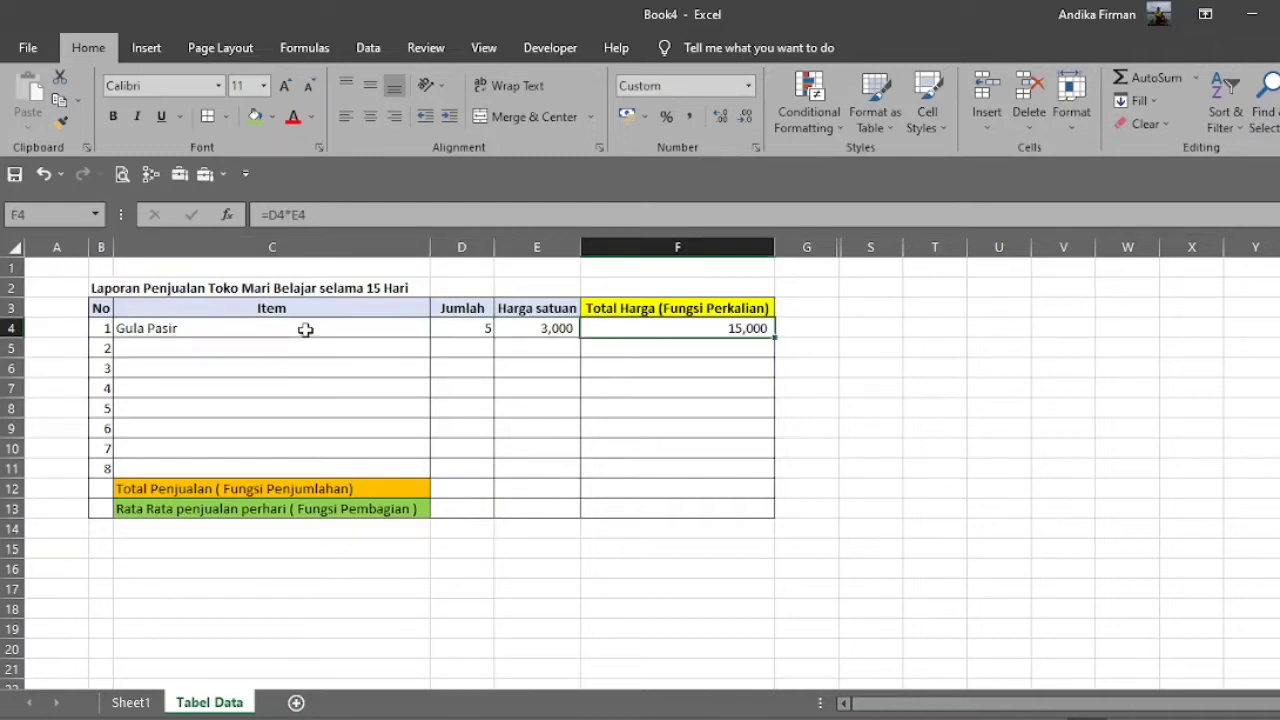
pyautogui.press('Delete')
# Fill in item 2 in row 5 as Kopi Bubuk with a Jumlah of 2 and a Harga satuan of 1500.
pyautogui.click(323, 347)
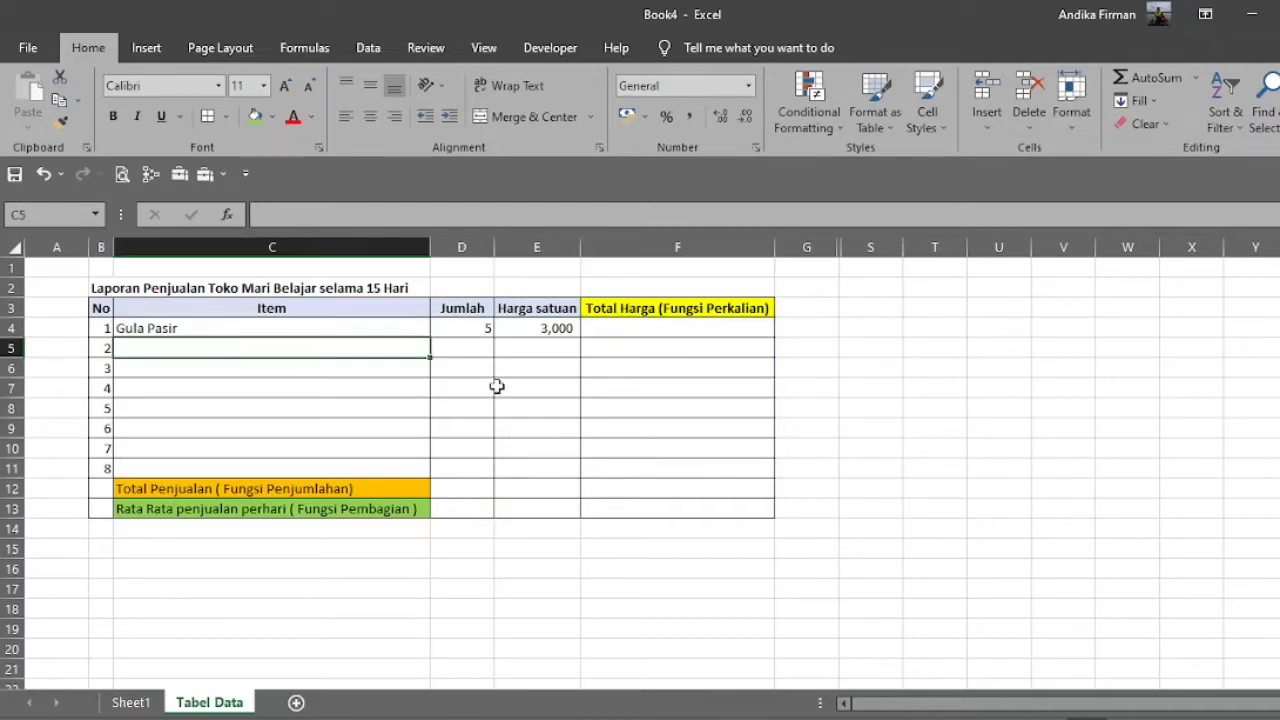
pyautogui.write('Kopi')
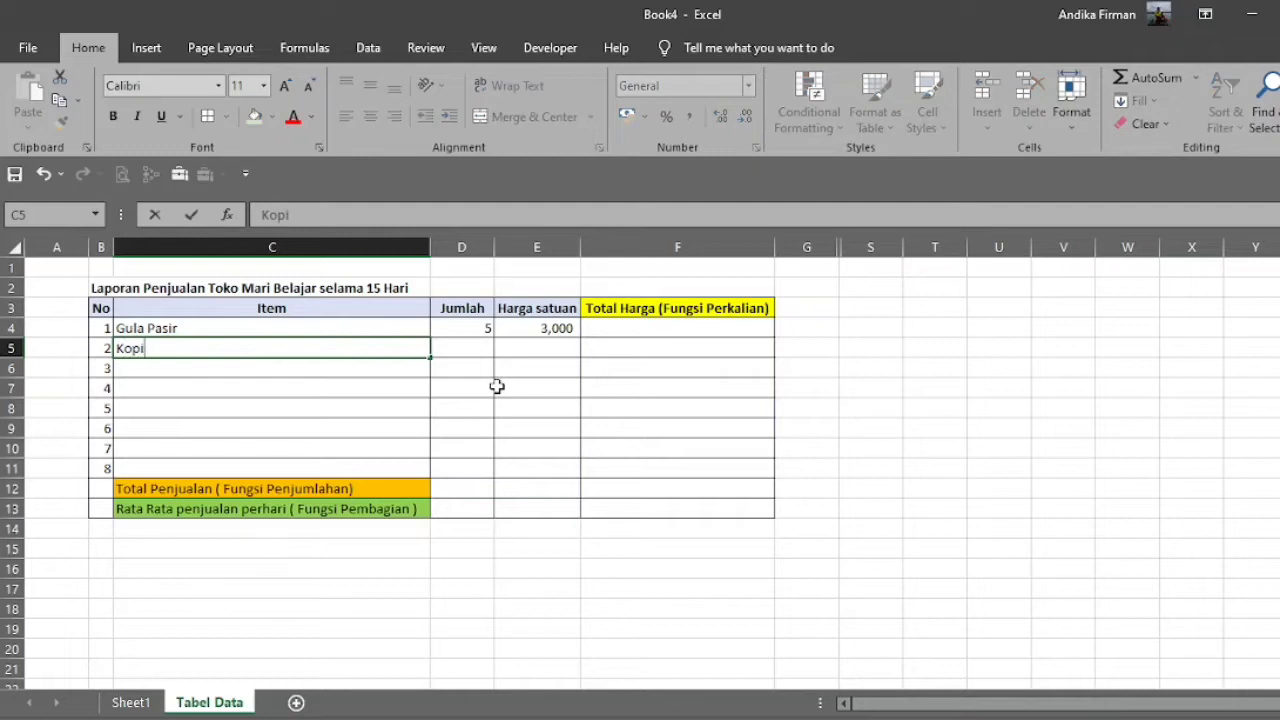
pyautogui.write(' Bubuk')
pyautogui.press('Tab')
pyautogui.write('2')
pyautogui.press('Tab')
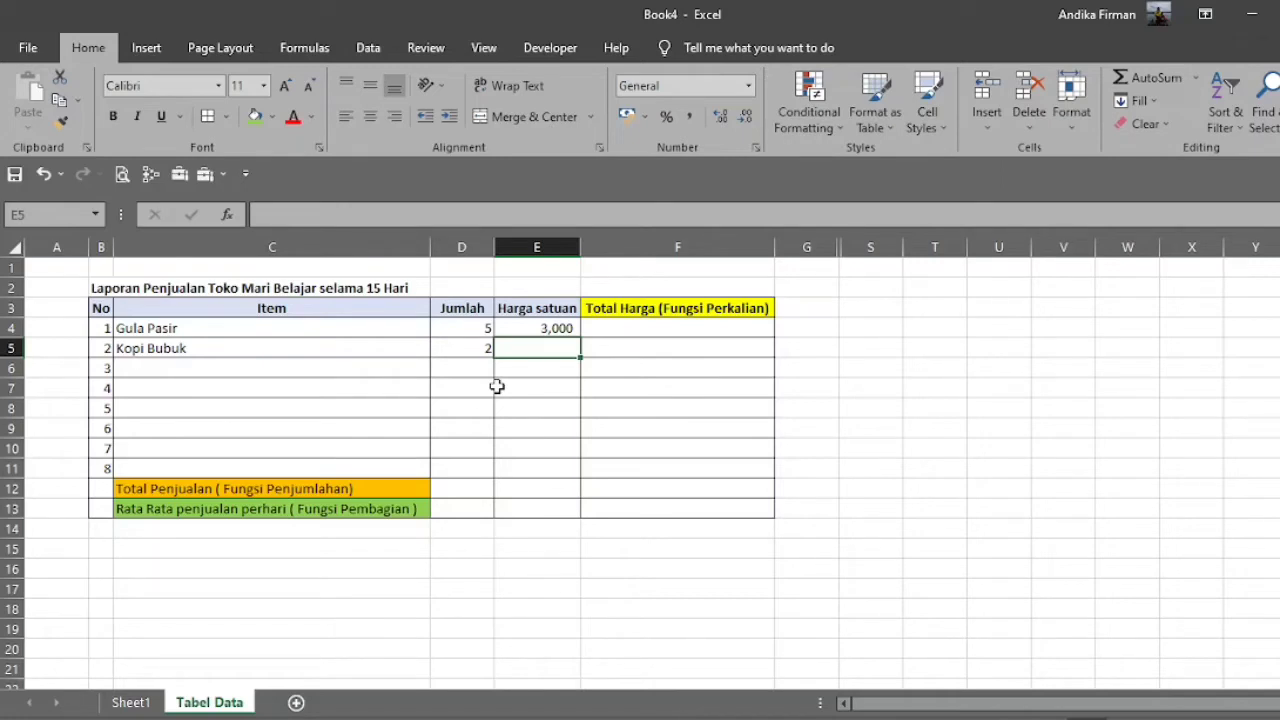
pyautogui.write('1500')
pyautogui.press('Return')
# Fill in item 3 in row 6 as Beras with a Jumlah of 100 and a Harga satuan of 11000.
pyautogui.press('Tab')
pyautogui.write('Beras')
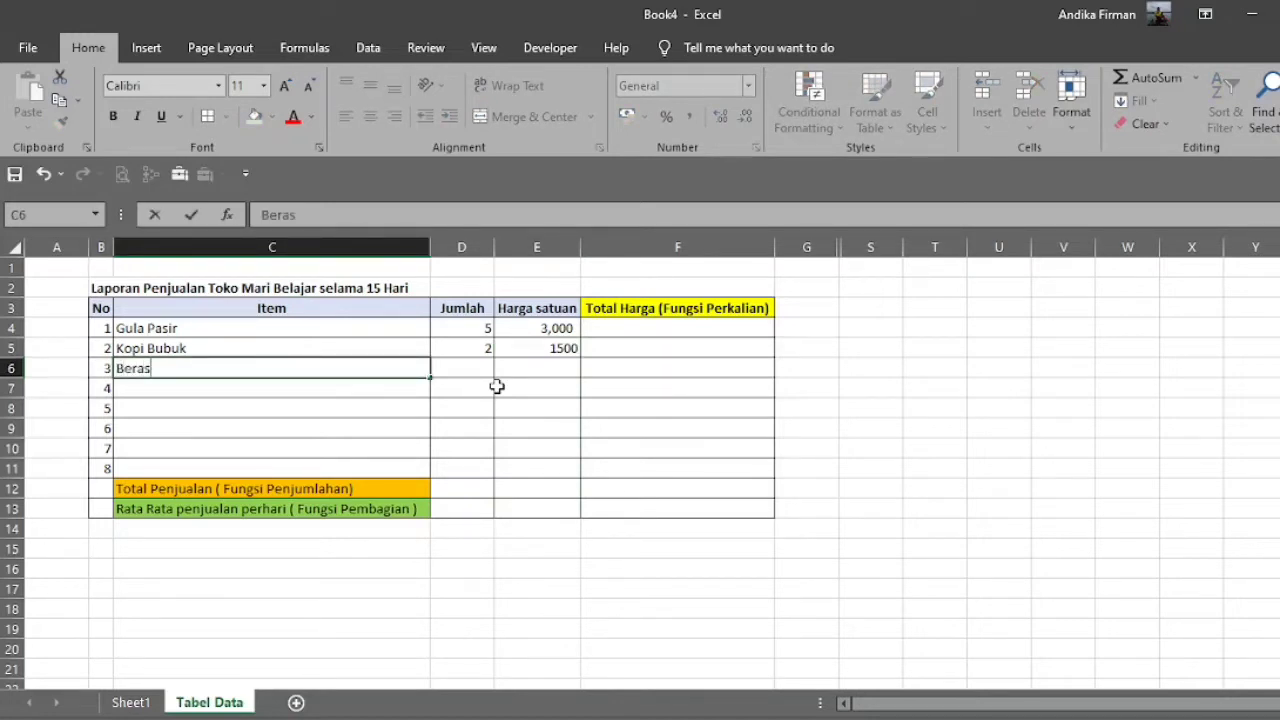
pyautogui.press('Tab')
pyautogui.write('100')
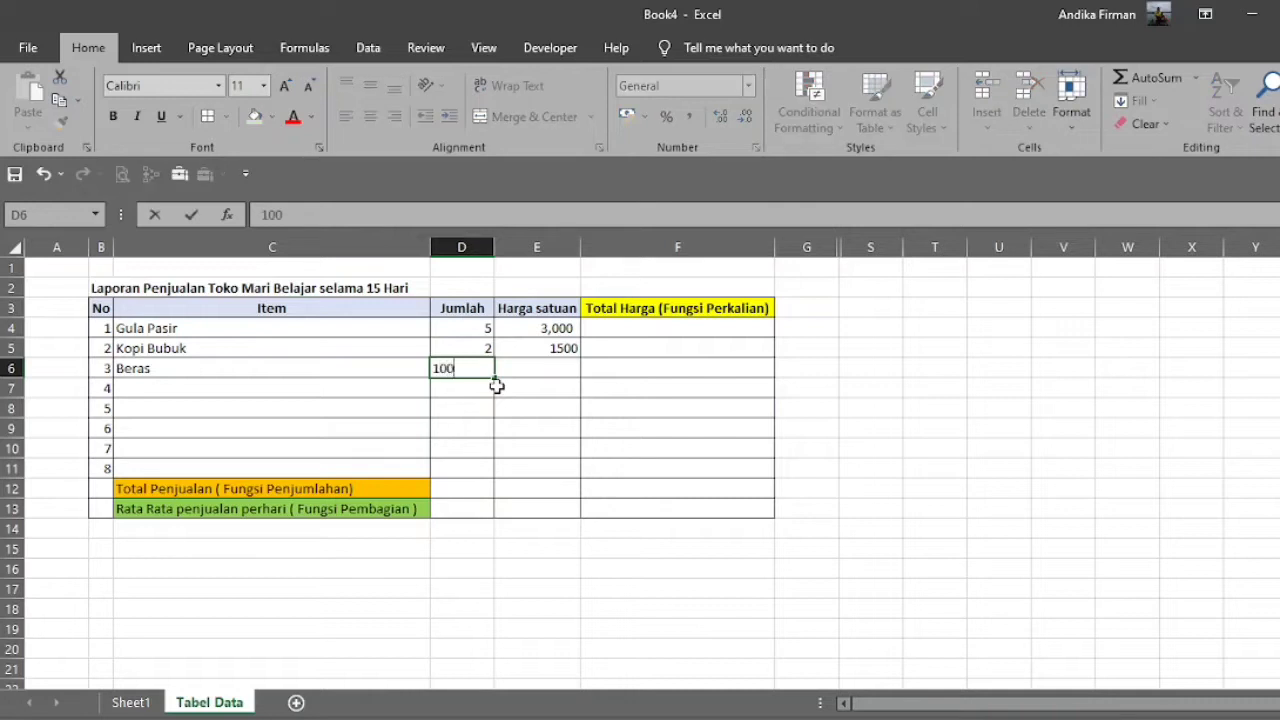
pyautogui.press('Tab')
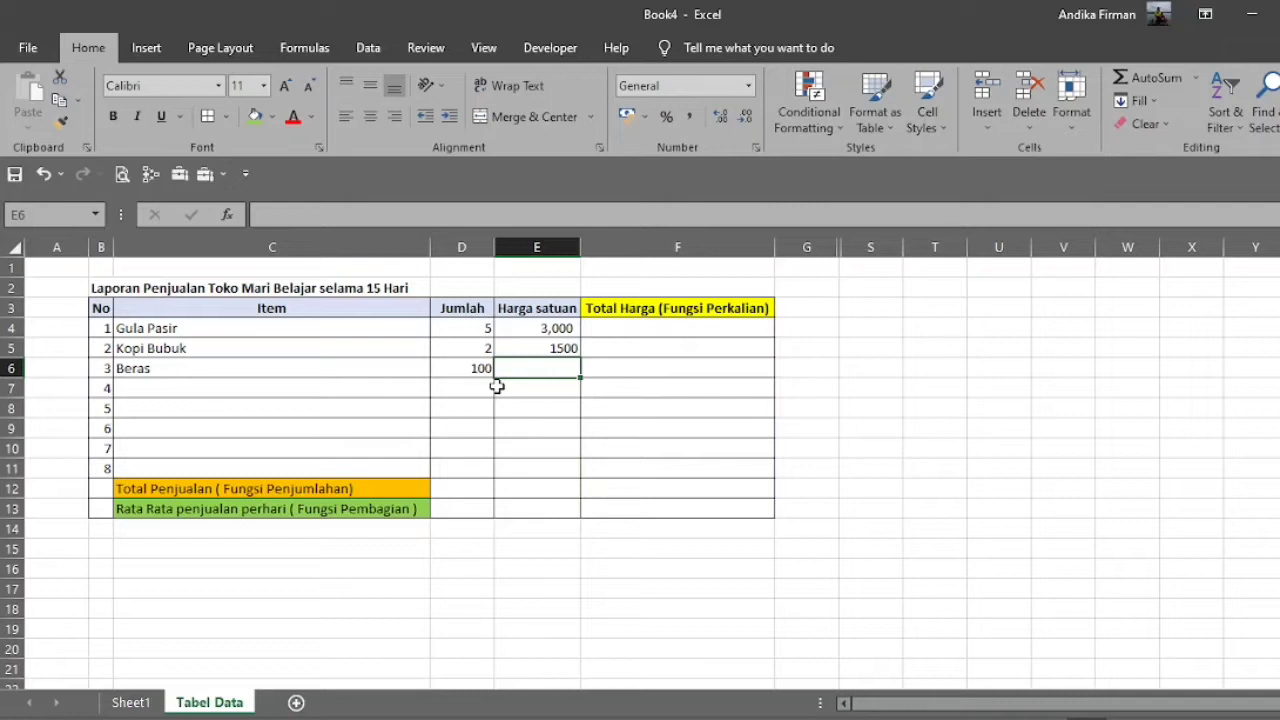
pyautogui.write('11000')
pyautogui.press('Return')
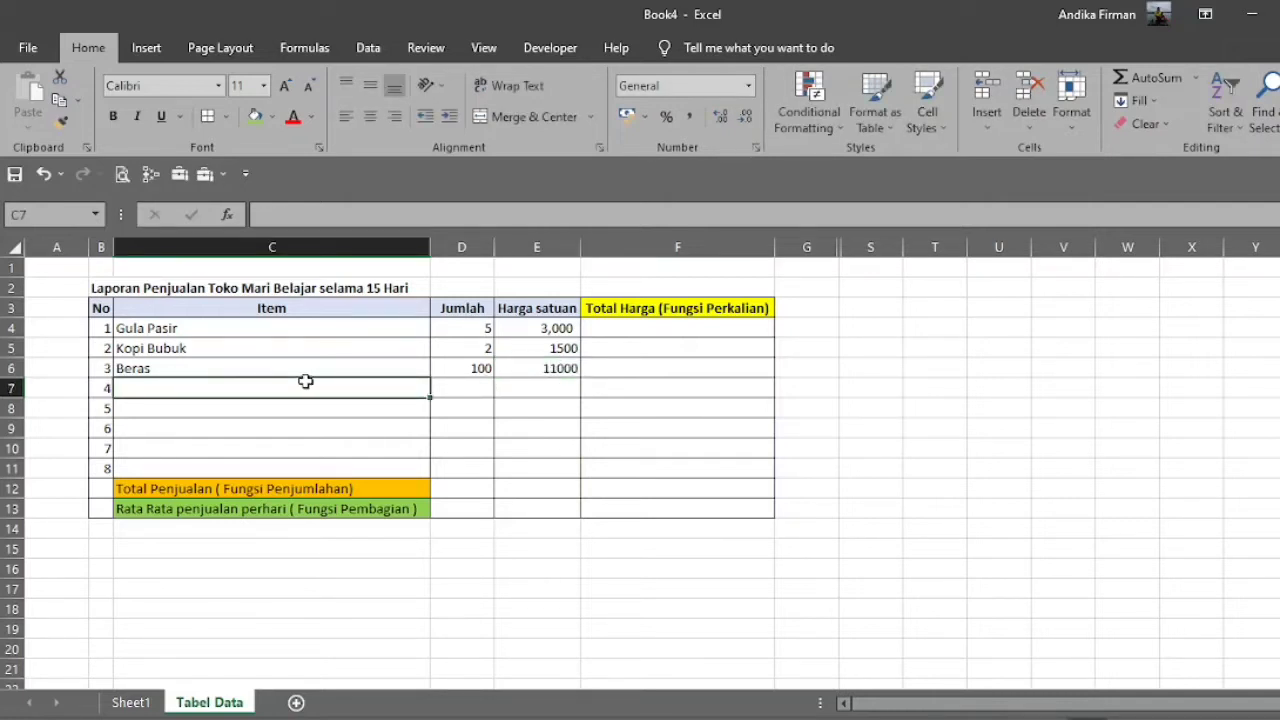
# Fill in item 4 in row 7 as Minyak Goreng with a Jumlah of 5 and a Harga satuan of 10.
pyautogui.write('Minya')
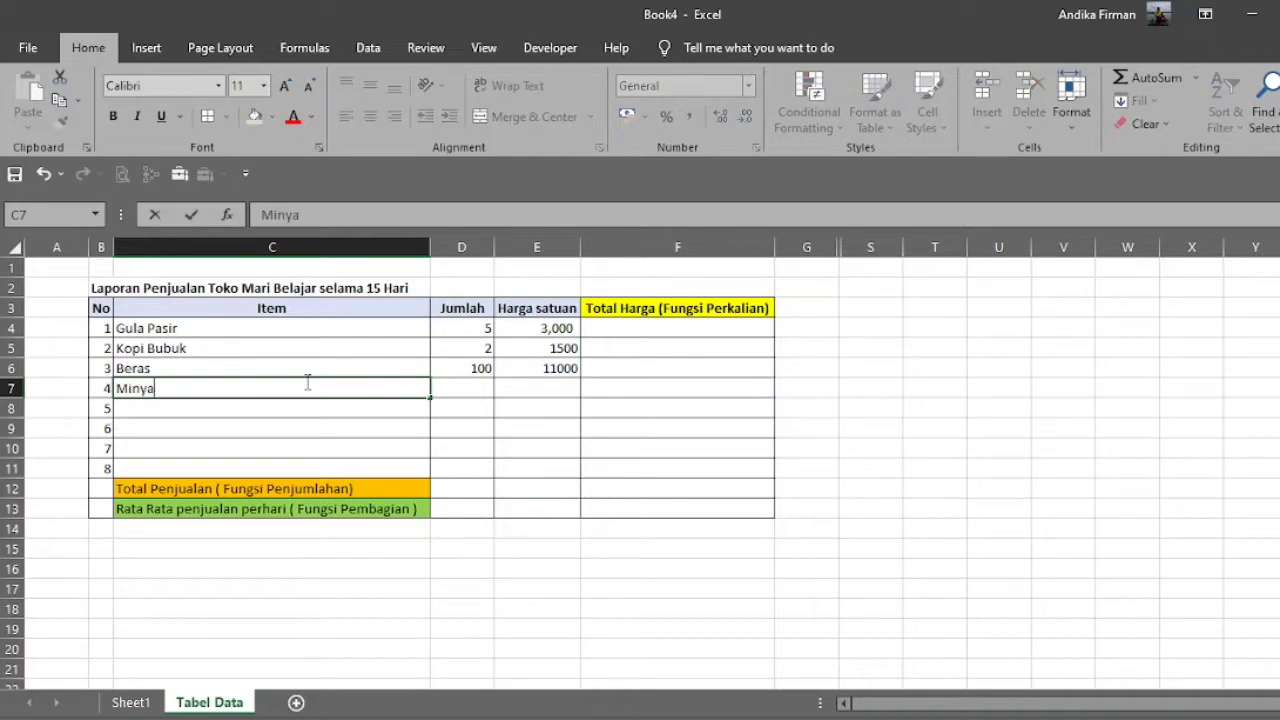
pyautogui.write('k Goreng')
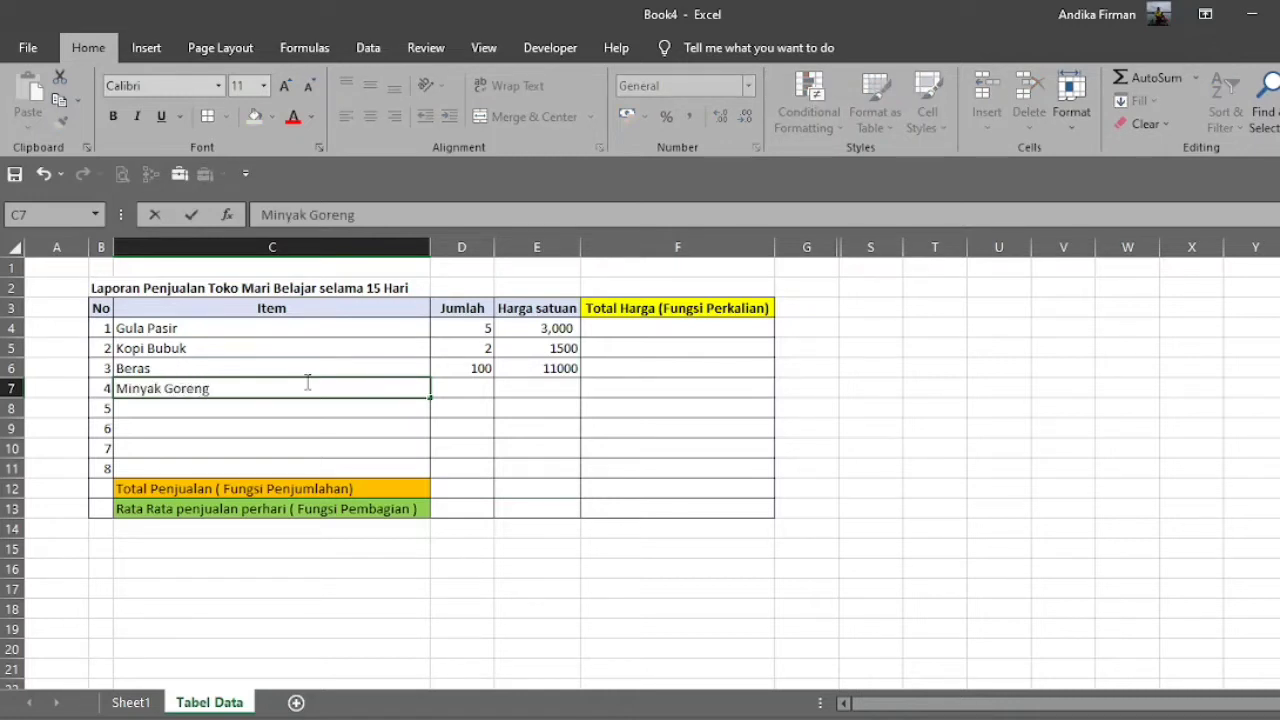
pyautogui.press('Tab')
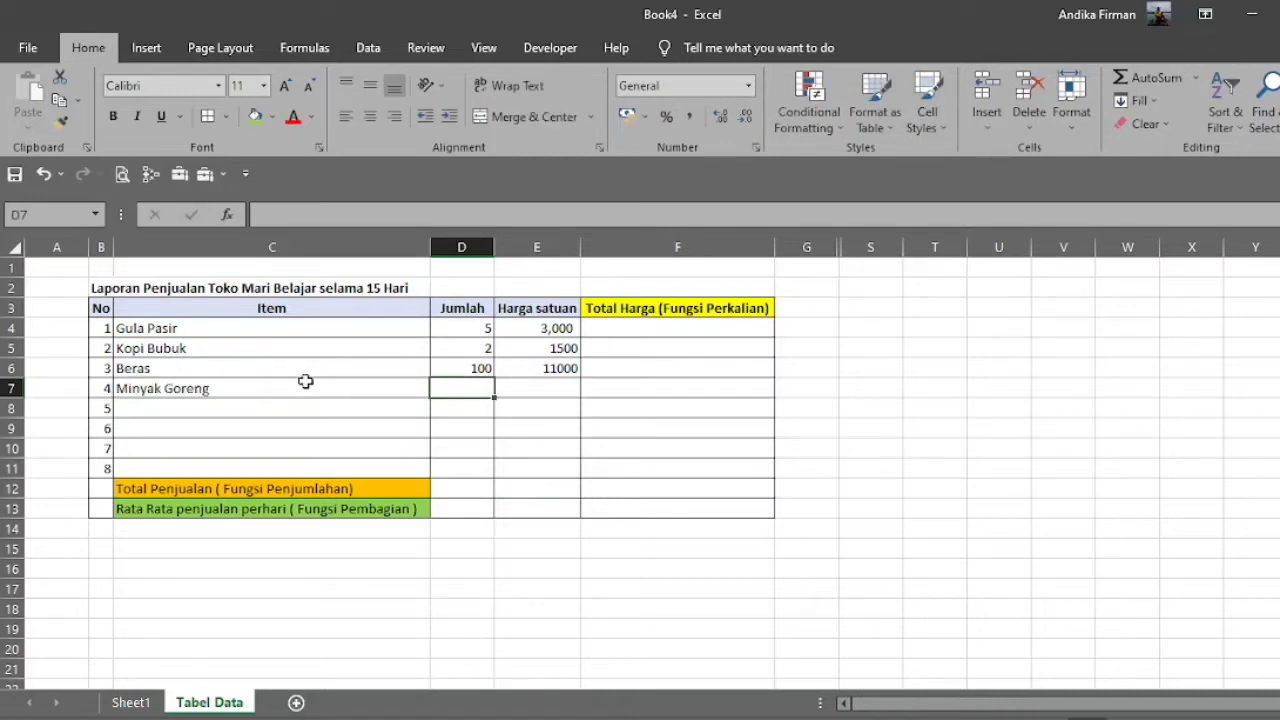
pyautogui.write('5')
pyautogui.press('Tab')
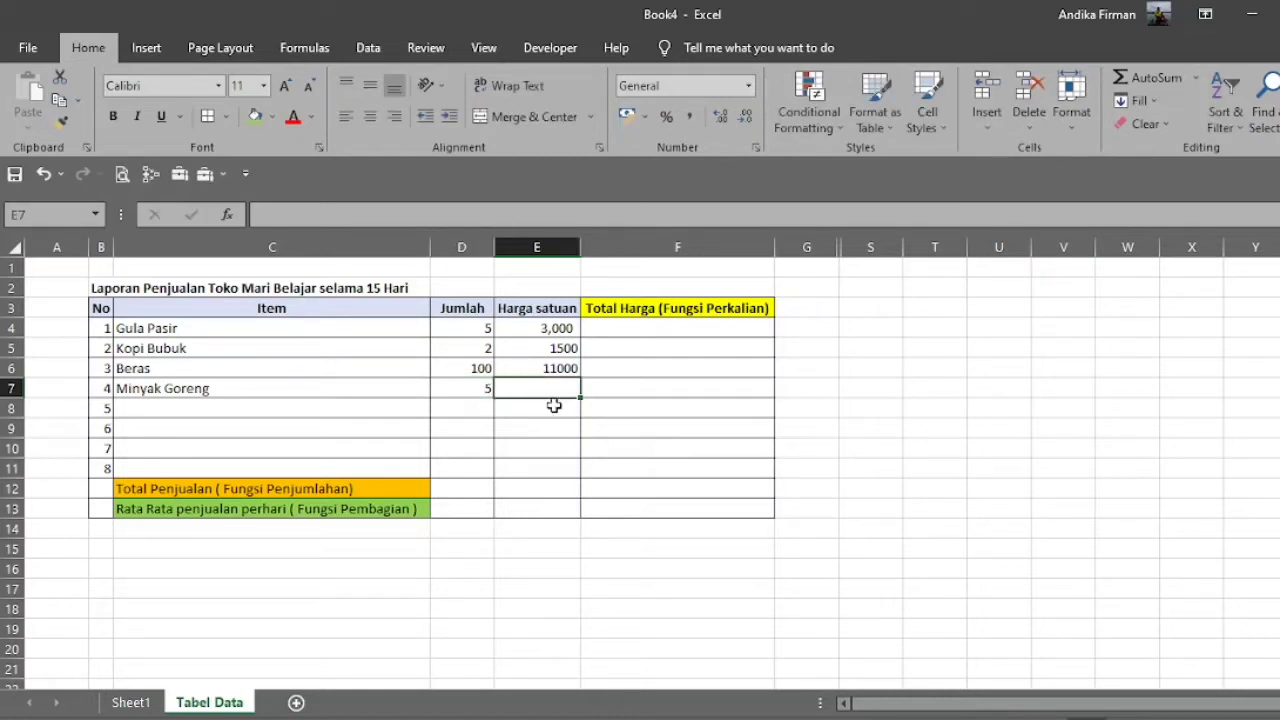
pyautogui.write('10')
pyautogui.press('Return')
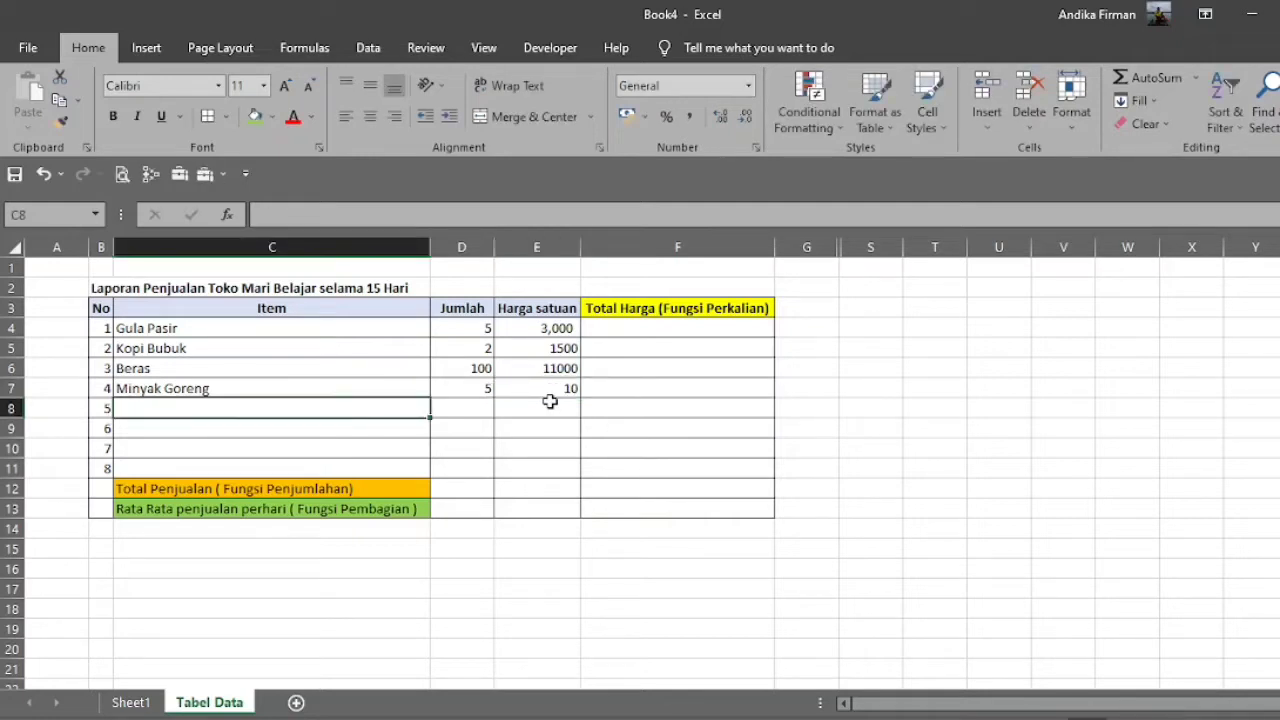
pyautogui.write('Bawan')
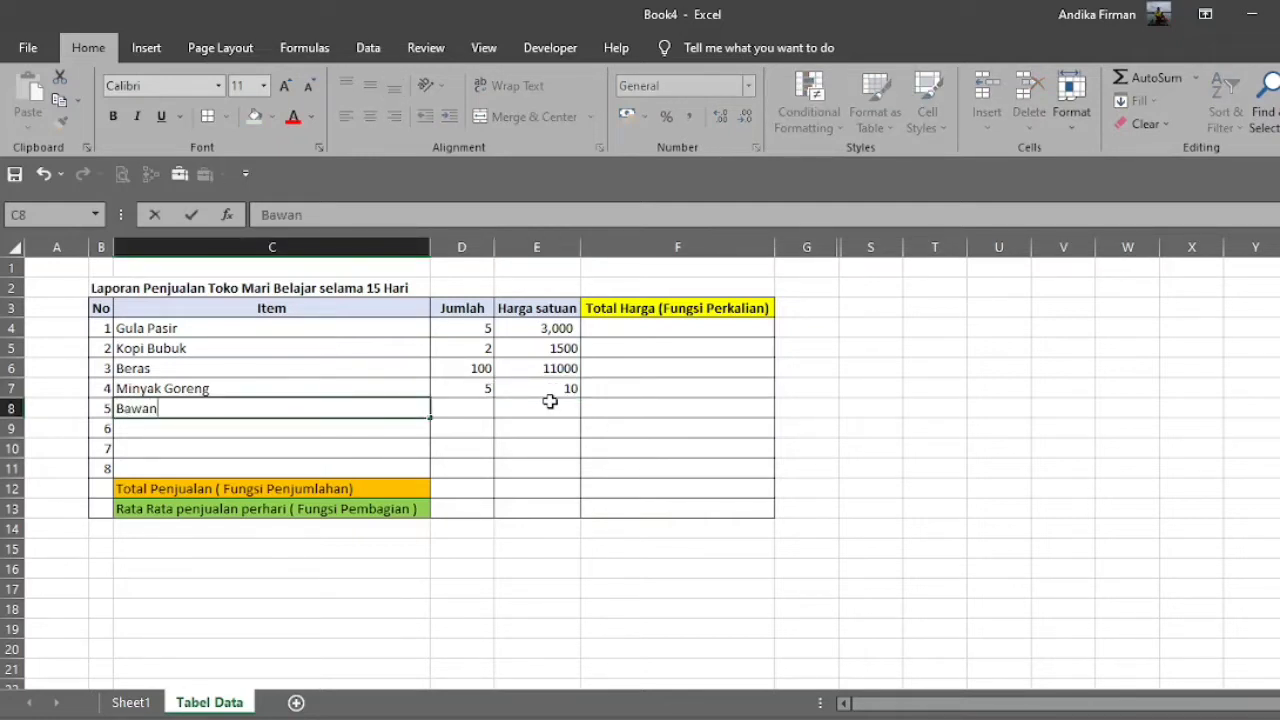
pyautogui.write('g merah')
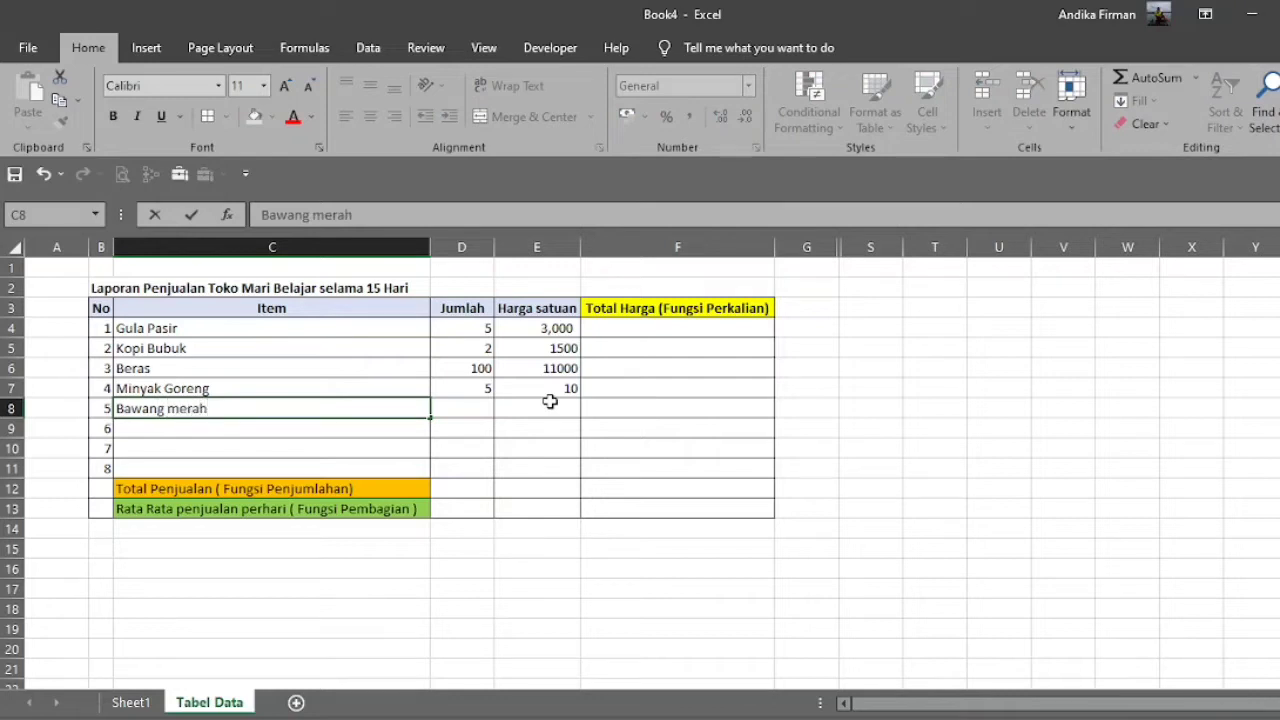
pyautogui.press('BackSpace')
pyautogui.press('BackSpace')
pyautogui.press('BackSpace')
pyautogui.press('BackSpace')
pyautogui.press('BackSpace')
pyautogui.press('BackSpace')
pyautogui.press('BackSpace')
pyautogui.press('BackSpace')
pyautogui.press('BackSpace')
pyautogui.press('BackSpace')
pyautogui.press('BackSpace')
pyautogui.press('BackSpace')
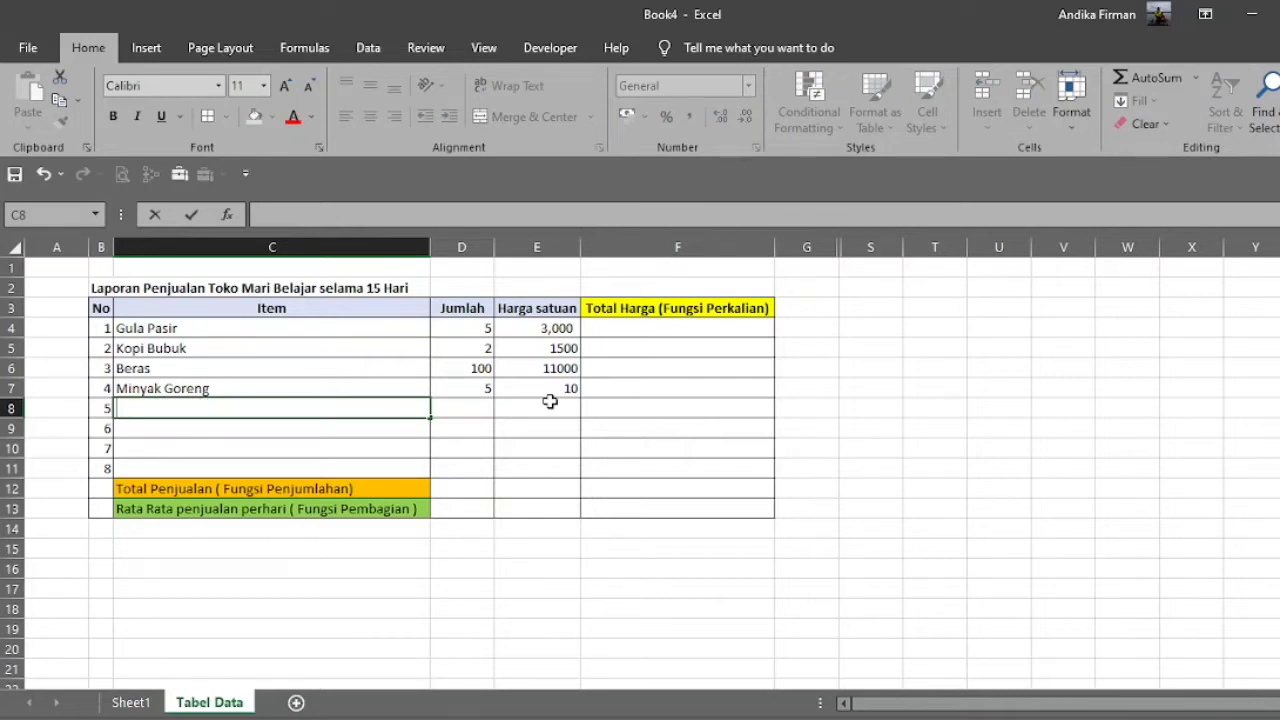
# Enter Gula Merah as item 5 in row 8 with a Jumlah of 4.
pyautogui.write('Gula ')
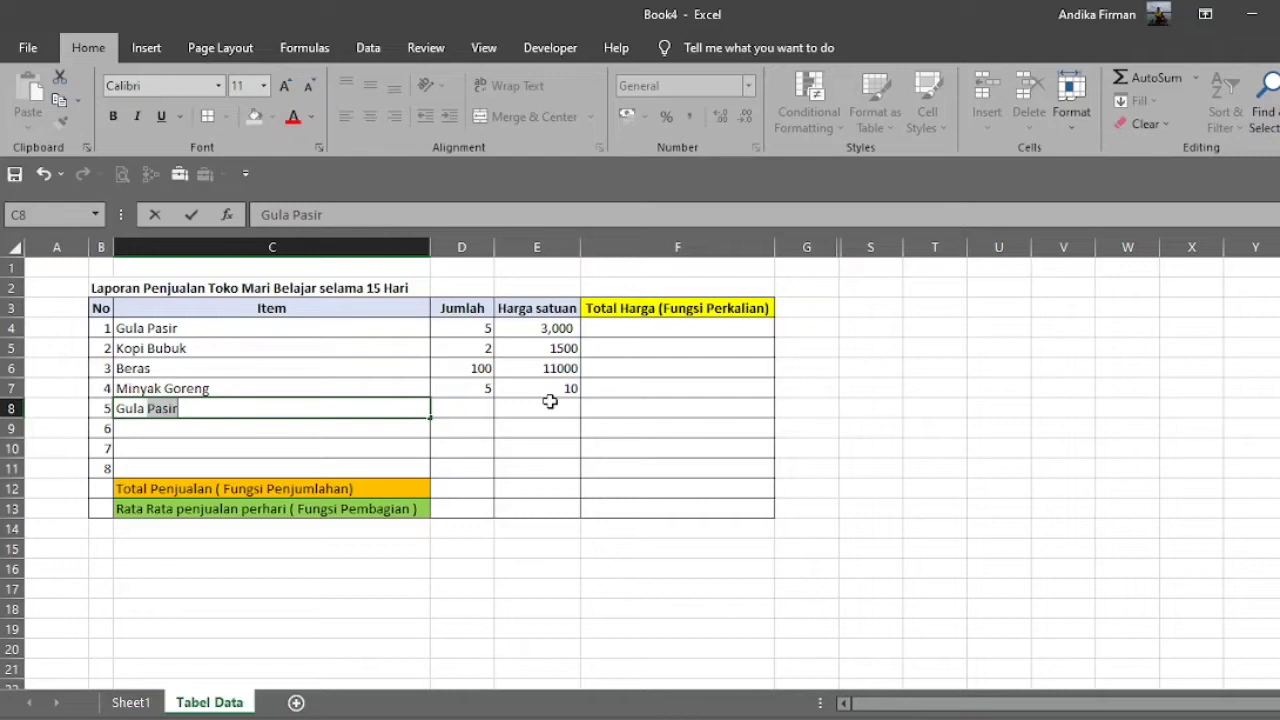
pyautogui.write('Merah')
pyautogui.press('Return')
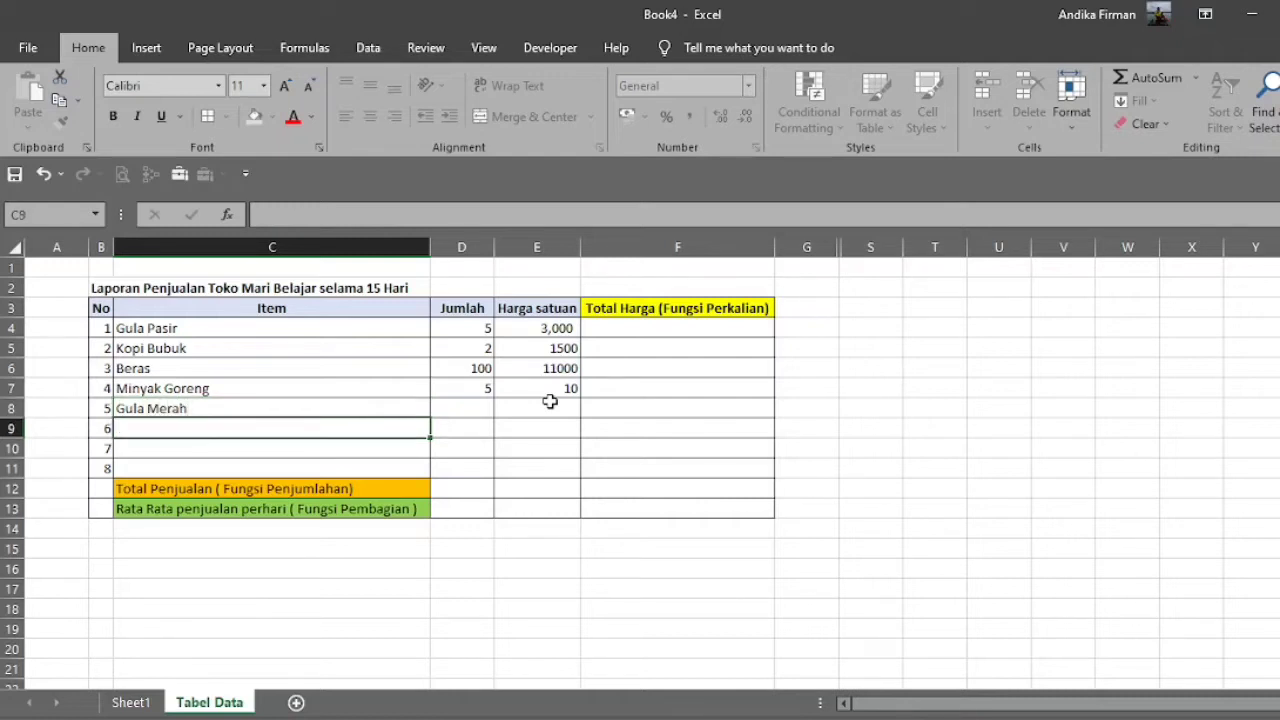
pyautogui.press('Up')
pyautogui.press('Right')
pyautogui.write('4')
pyautogui.press('Left')
pyautogui.press('Down')
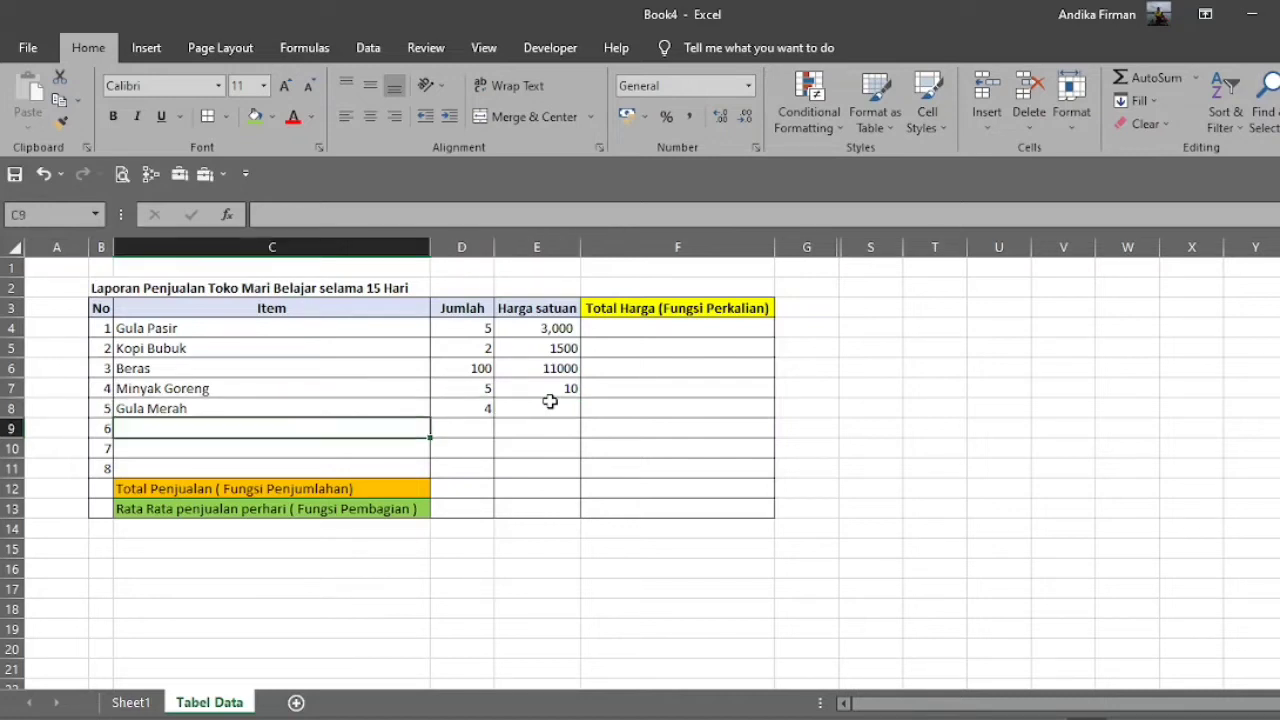
# Enter Sabun Colek as the name of item 6 in cell C9.
pyautogui.write('Sabun Col')
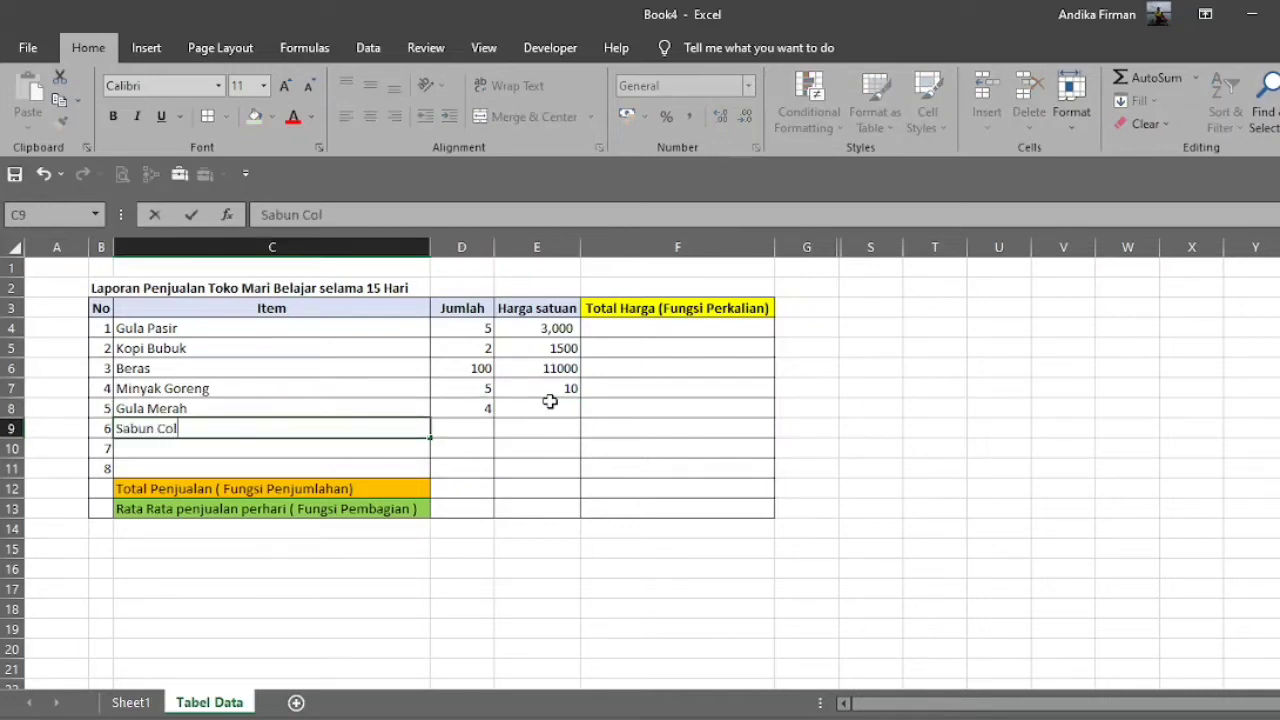
pyautogui.write('ek')
pyautogui.press('Return')
pyautogui.write('Deyer')
pyautogui.press('BackSpace')
pyautogui.press('BackSpace')
pyautogui.press('BackSpace')
pyautogui.press('BackSpace')
pyautogui.press('BackSpace')
# Enter Shampo as item 7 in cell C10 and Detergen as item 8 in cell C11.
pyautogui.write('S')
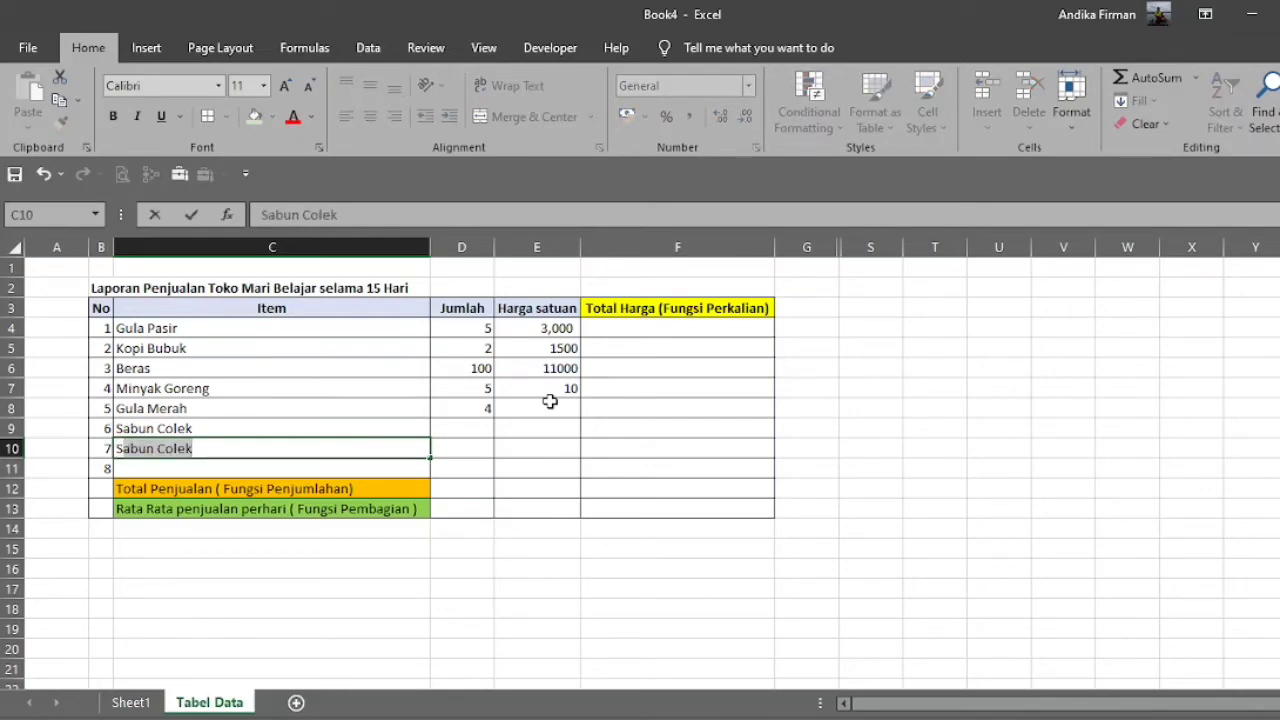
pyautogui.write('hampo')
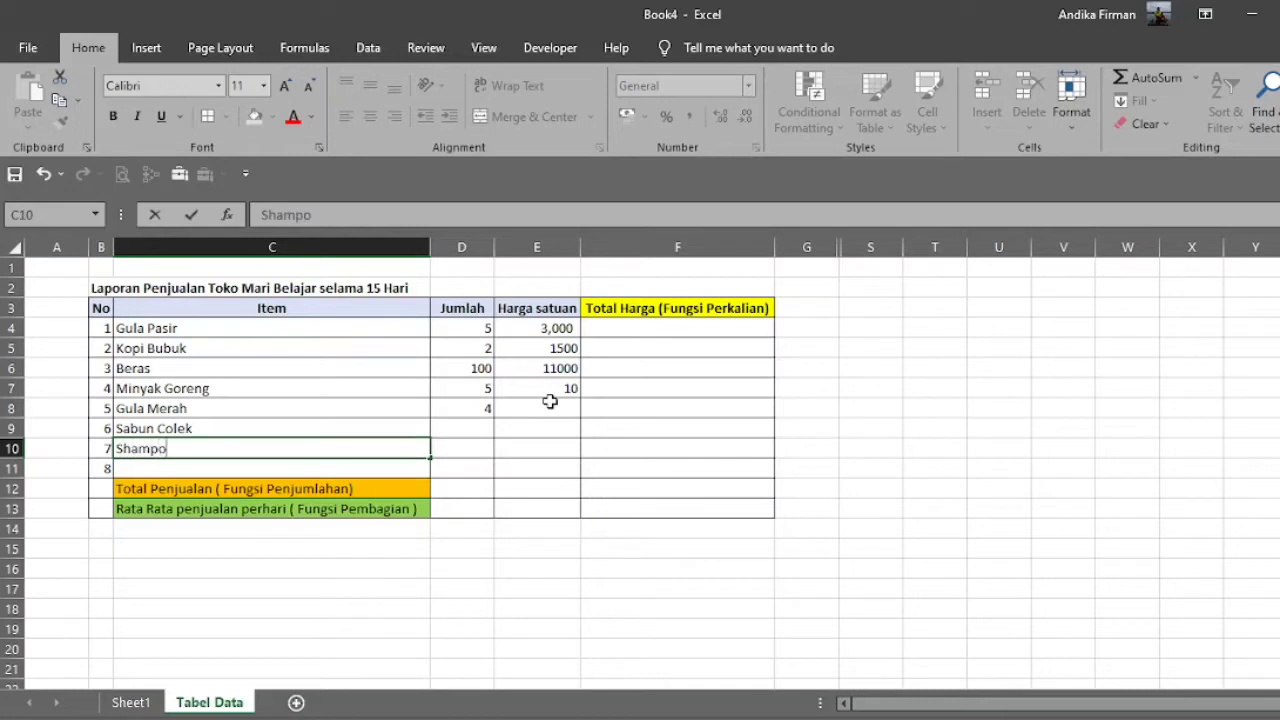
pyautogui.press('Return')
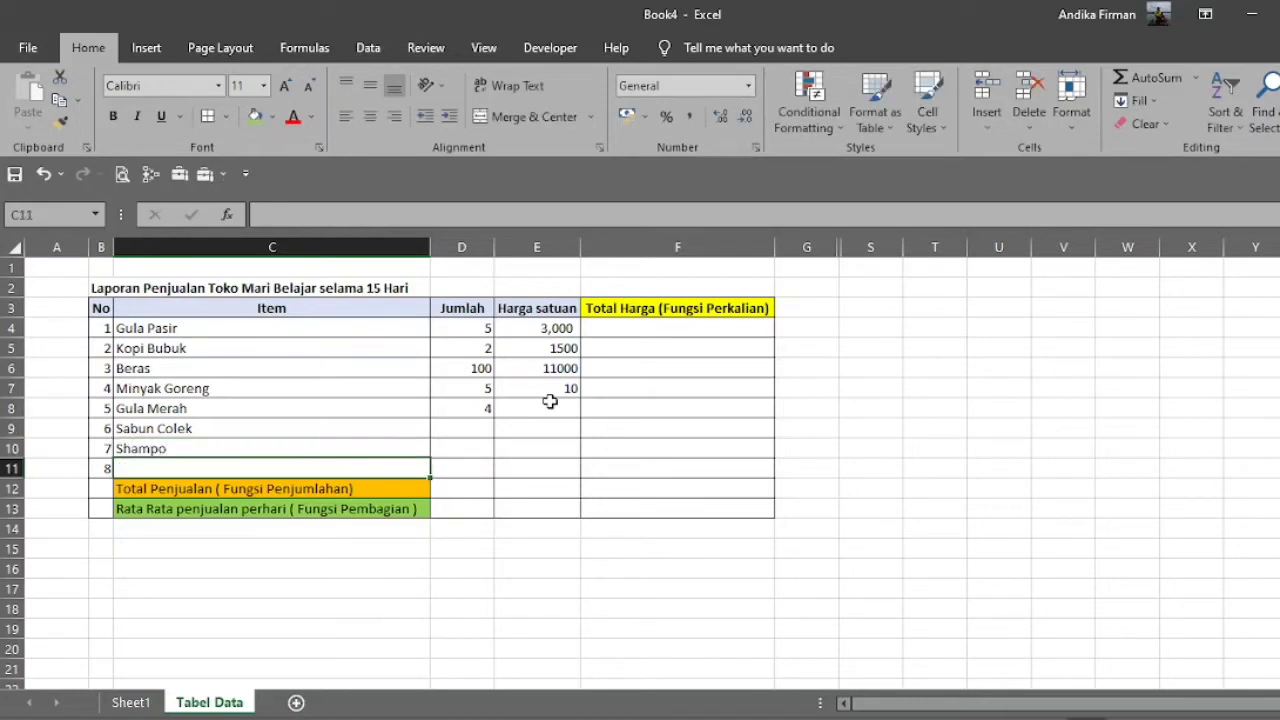
pyautogui.write('Detergen')
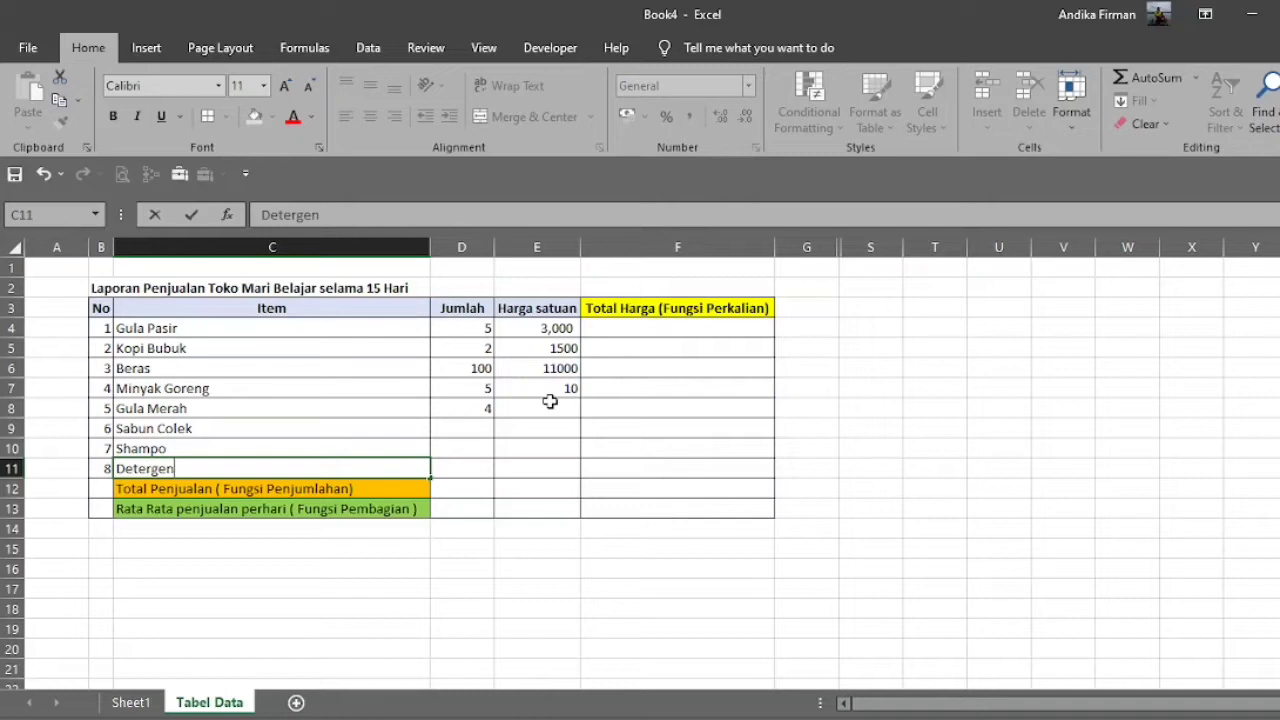
pyautogui.press('Tab')
# Enter the Jumlah values 7 for Sabun Colek, 4 for Shampo and 8 for Detergen in cells D9 to D11.
pyautogui.press('Up')
pyautogui.press('Up')
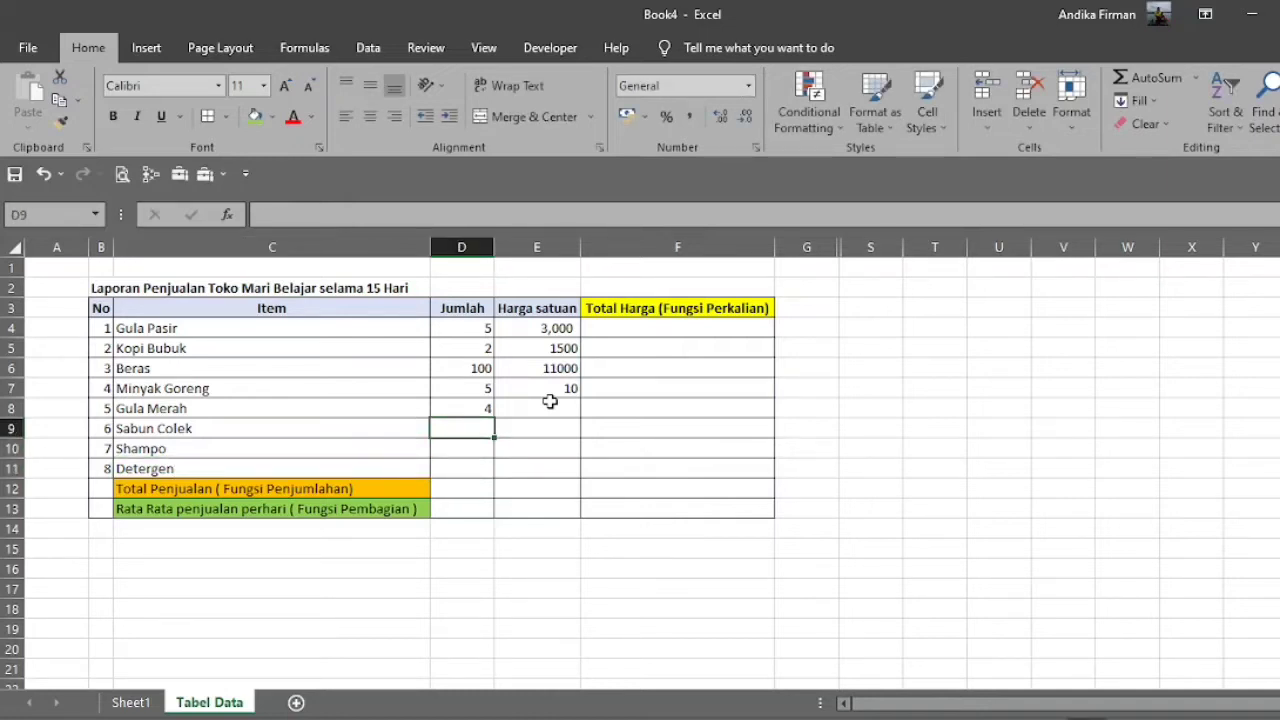
pyautogui.write('7')
pyautogui.press('Return')
pyautogui.write('4')
pyautogui.press('Return')
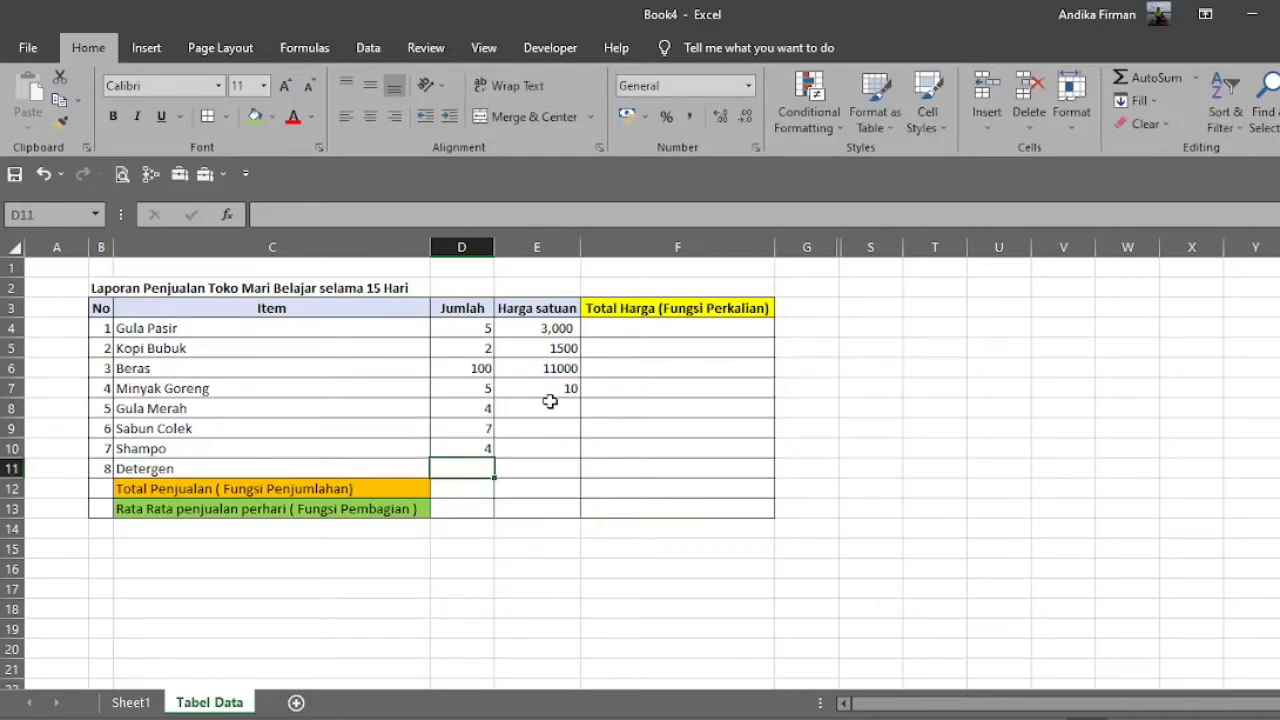
pyautogui.write('8')
pyautogui.press('Return')
# Enter 2000 as the Harga satuan of Gula Merah in cell E8.
pyautogui.press('Up')
pyautogui.press('Up')
pyautogui.press('Up')
pyautogui.press('Up')
pyautogui.click(550, 401)
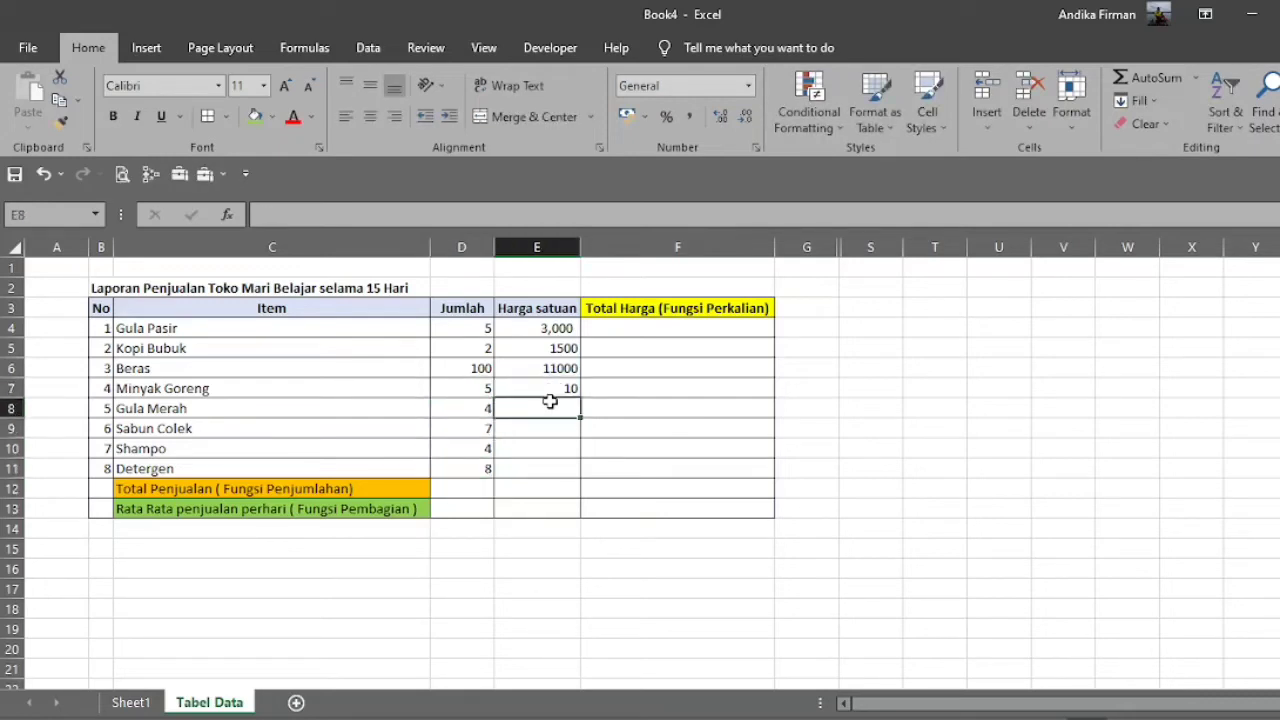
pyautogui.write('600')
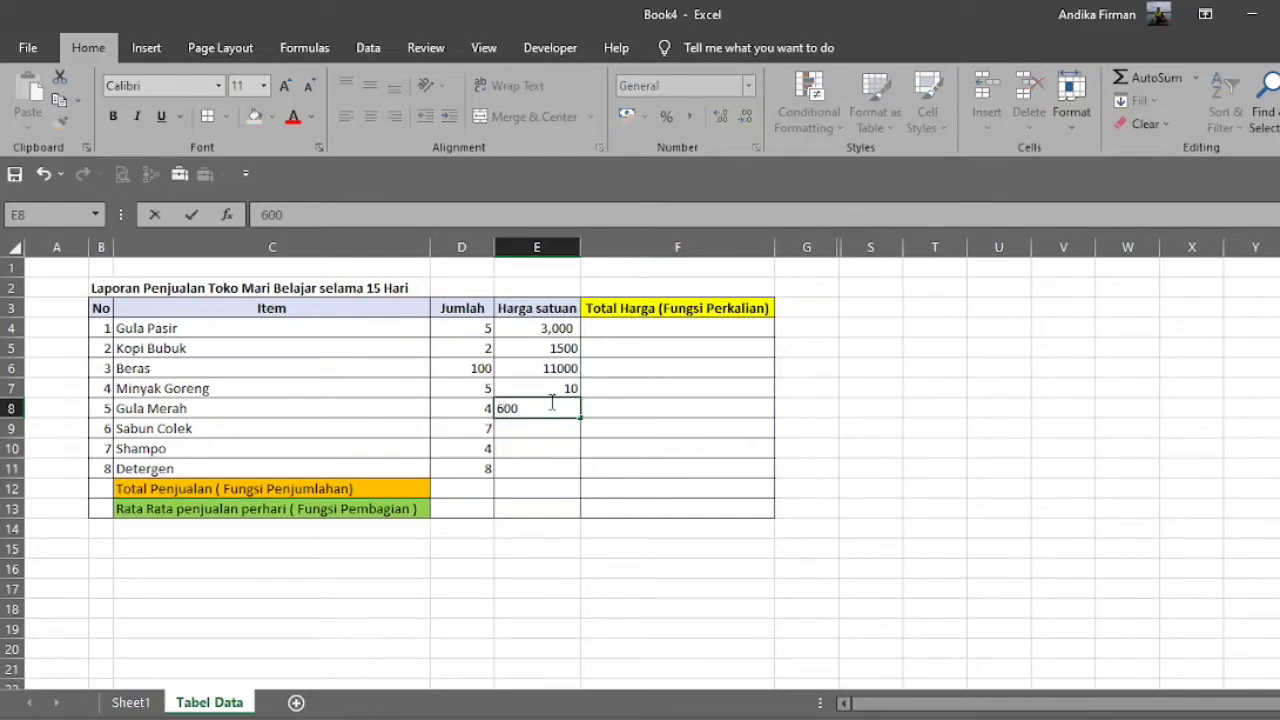
pyautogui.press('BackSpace')
pyautogui.press('BackSpace')
pyautogui.press('BackSpace')
pyautogui.write('2000')
pyautogui.press('Return')
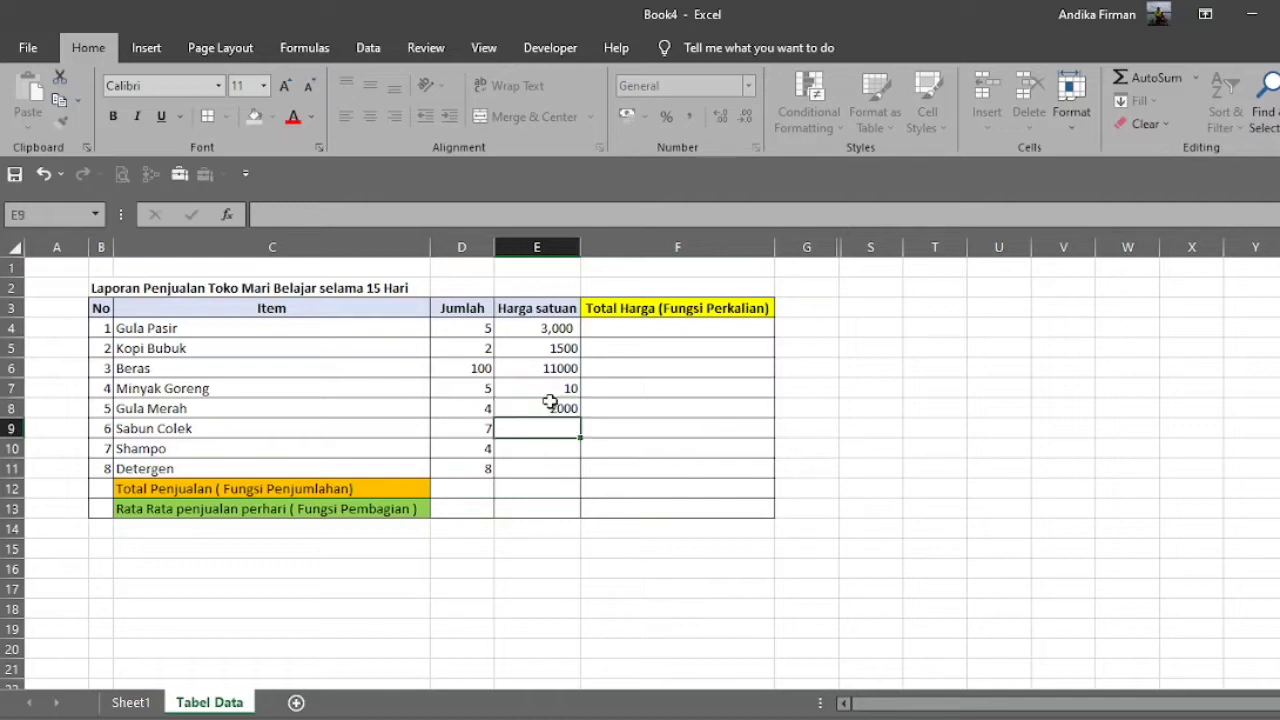
# Change the Harga satuan of Gula Pasir in cell E4 to 7000.
pyautogui.press('Up')
pyautogui.press('Up')
pyautogui.press('Up')
pyautogui.press('Up')
pyautogui.press('Up')
pyautogui.press('Up')
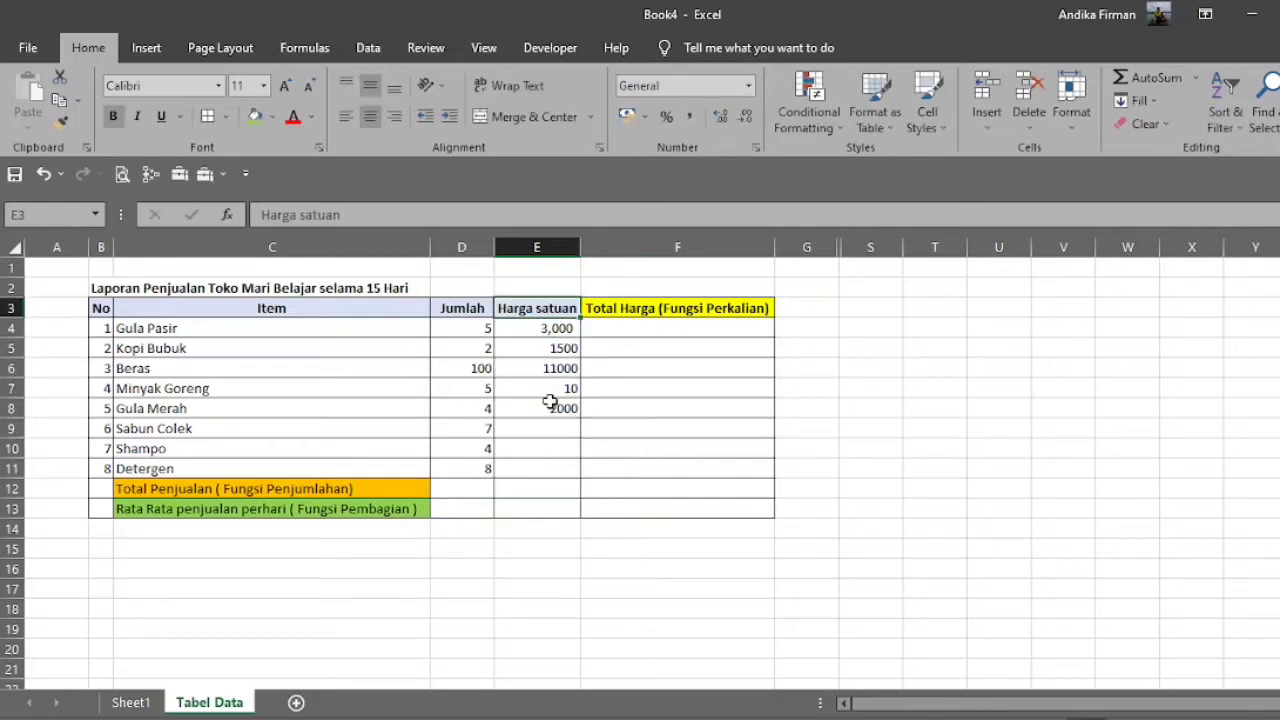
pyautogui.press('Down')
pyautogui.write('7000')
pyautogui.press('Return')
# Enter the Harga satuan values 2500 for Sabun Colek, 1000 for Shampo and 24000 for Detergen in cells E9 to E11.
pyautogui.press('Down')
pyautogui.press('Down')
pyautogui.press('Down')
pyautogui.press('Down')
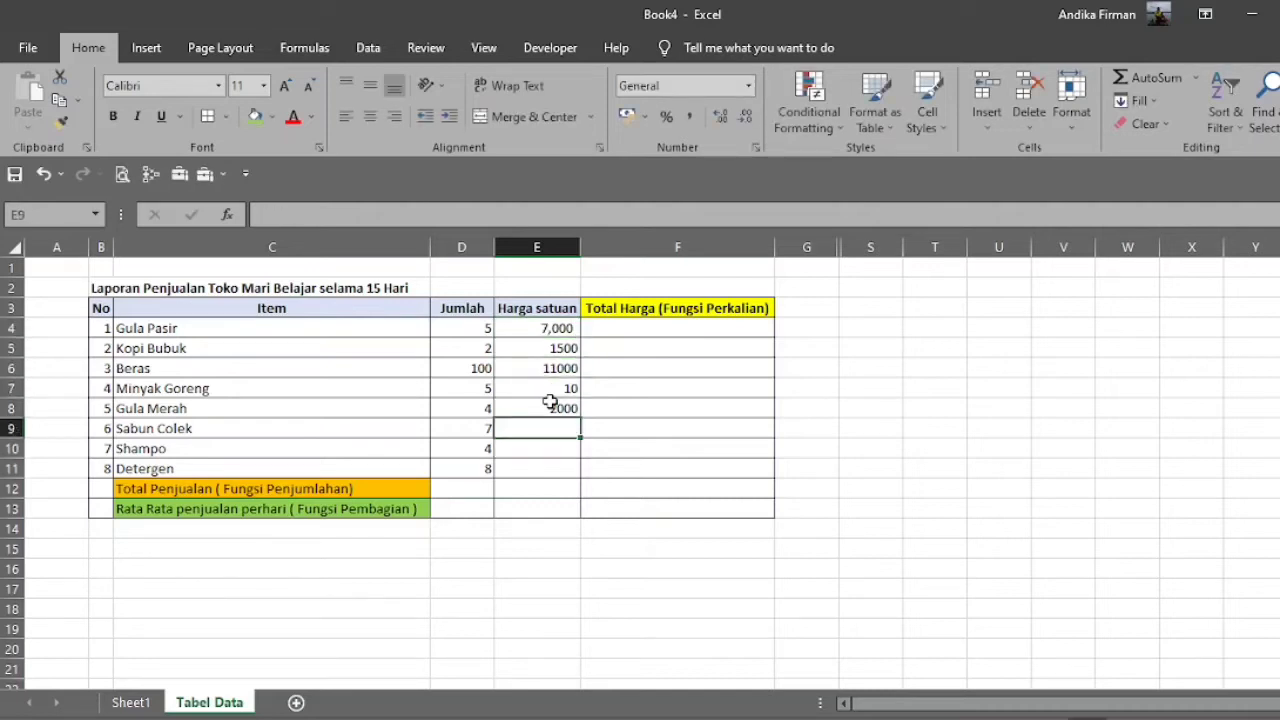
pyautogui.write('2500')
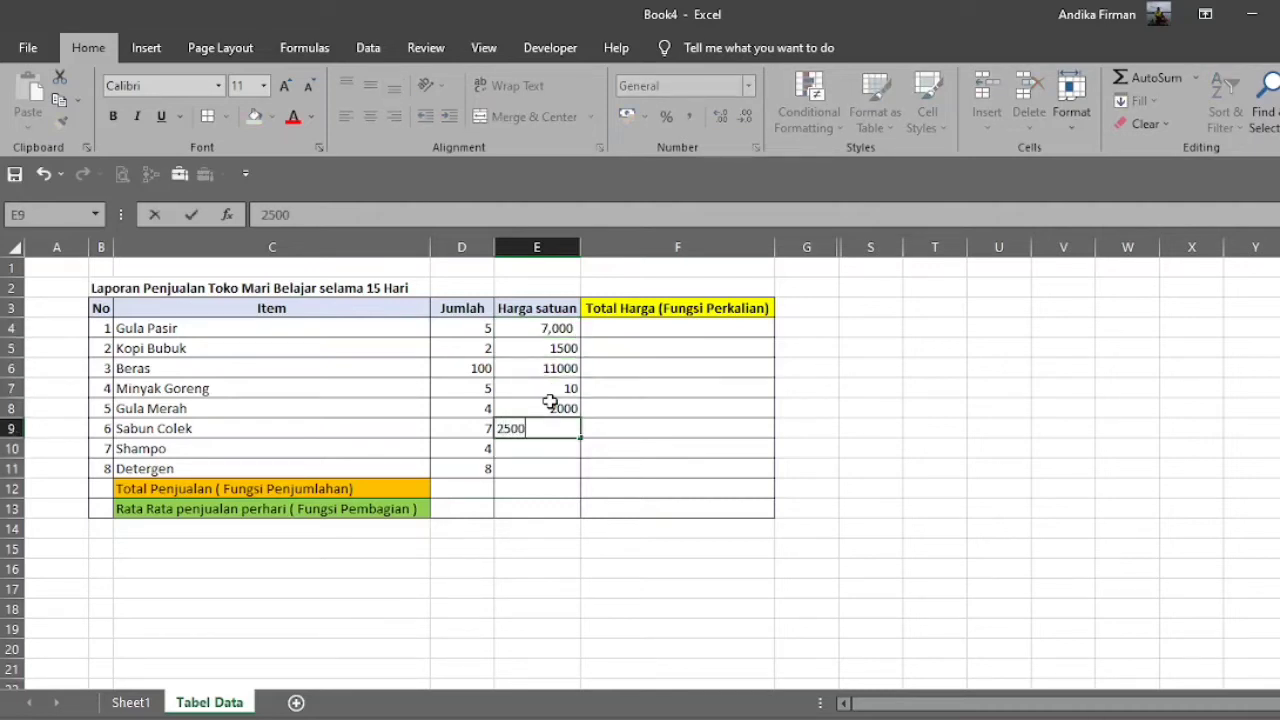
pyautogui.press('Return')
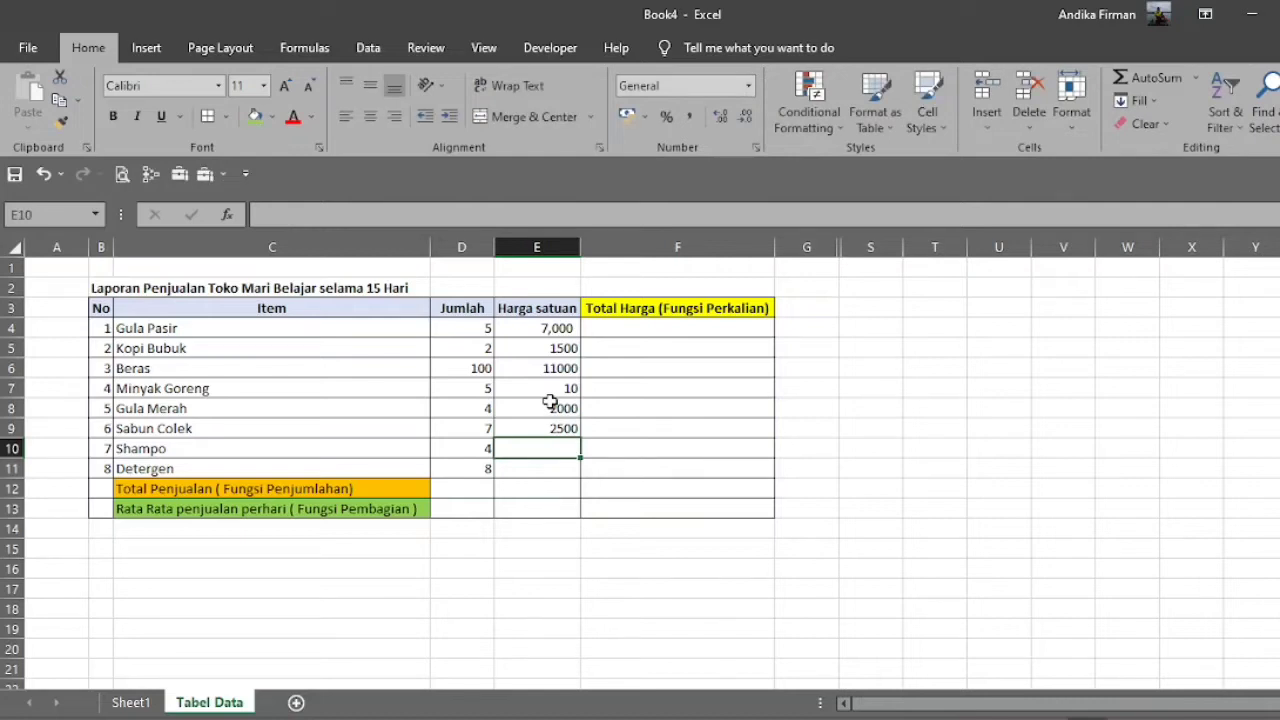
pyautogui.write('1000')
pyautogui.press('Return')
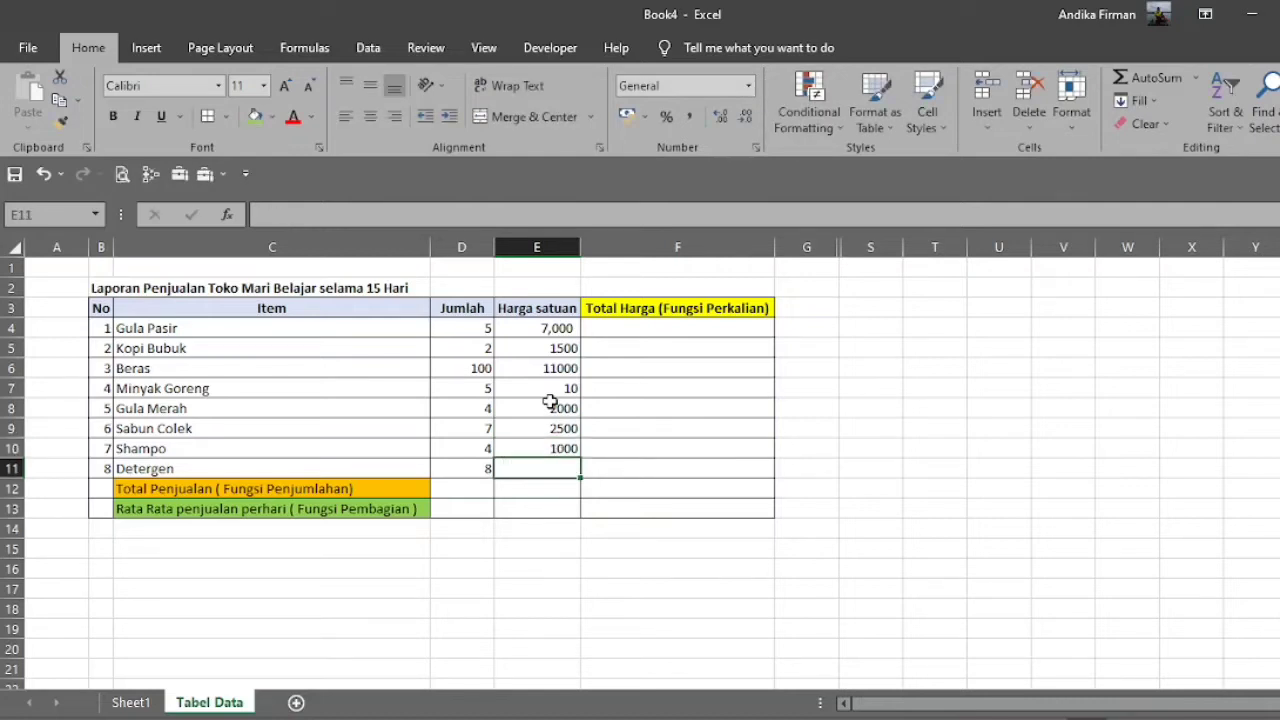
pyautogui.write('24000')
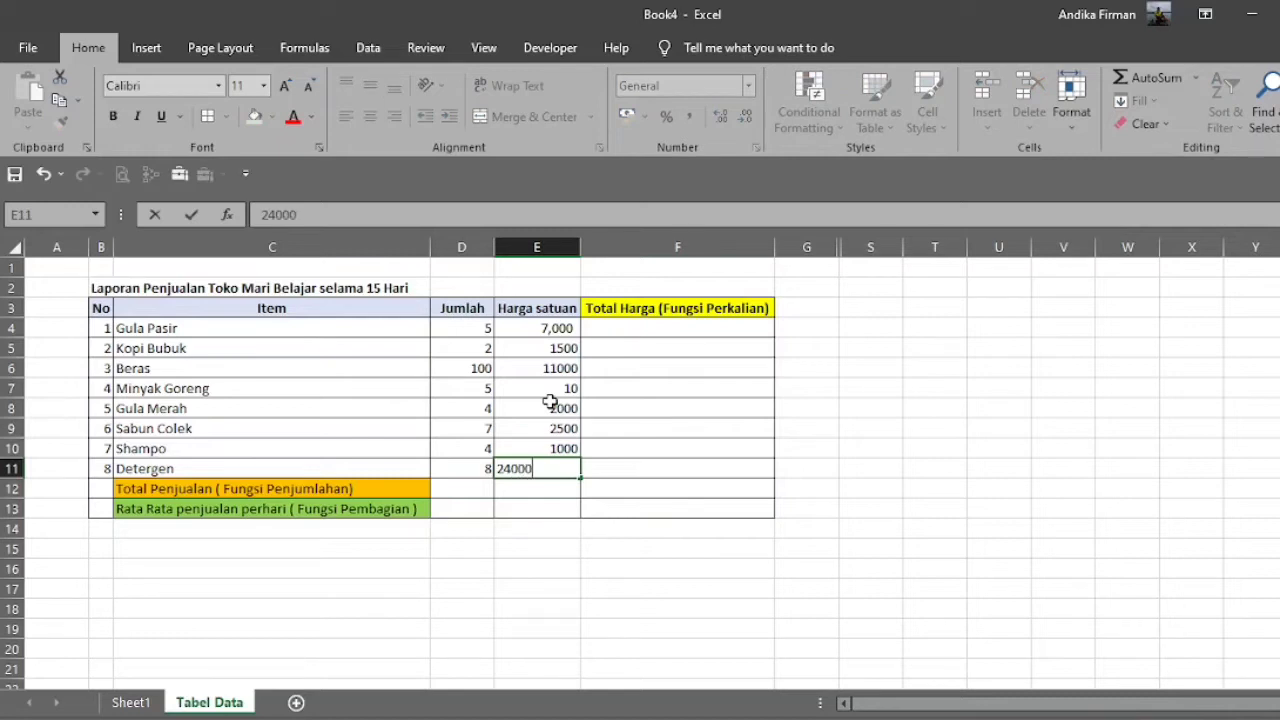
pyautogui.press('Return')
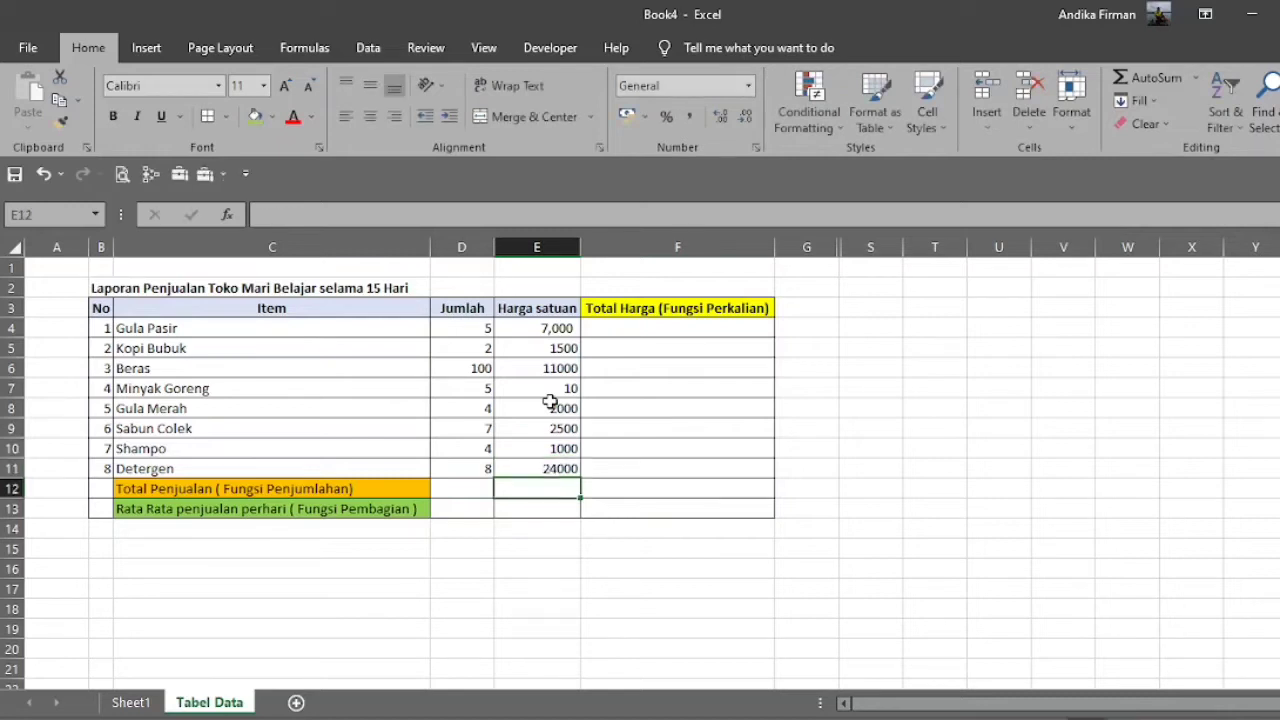
# Format the Harga satuan values in E4:E11 with a thousands separator and no decimal places.
pyautogui.click(650, 328)
pyautogui.moveTo(570, 333); pyautogui.dragTo(580, 455)
pyautogui.click(687, 120)
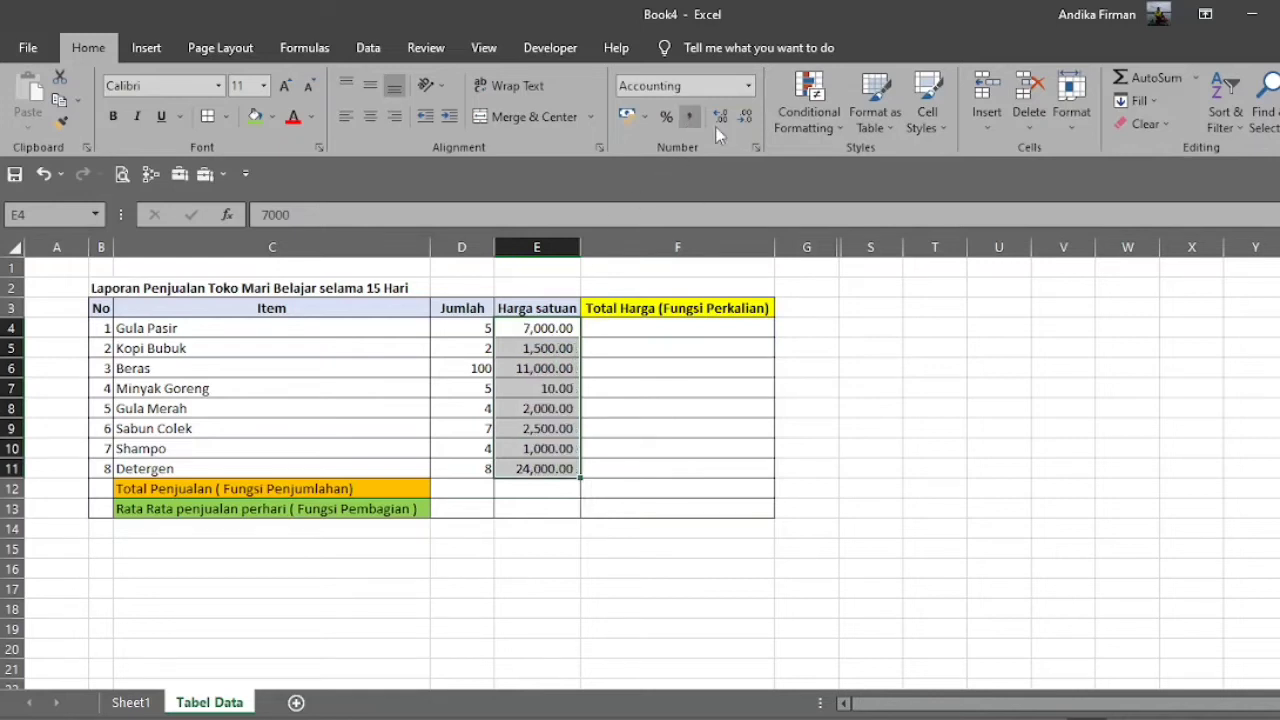
pyautogui.click(748, 119)
pyautogui.click(748, 119)
pyautogui.click(662, 332)
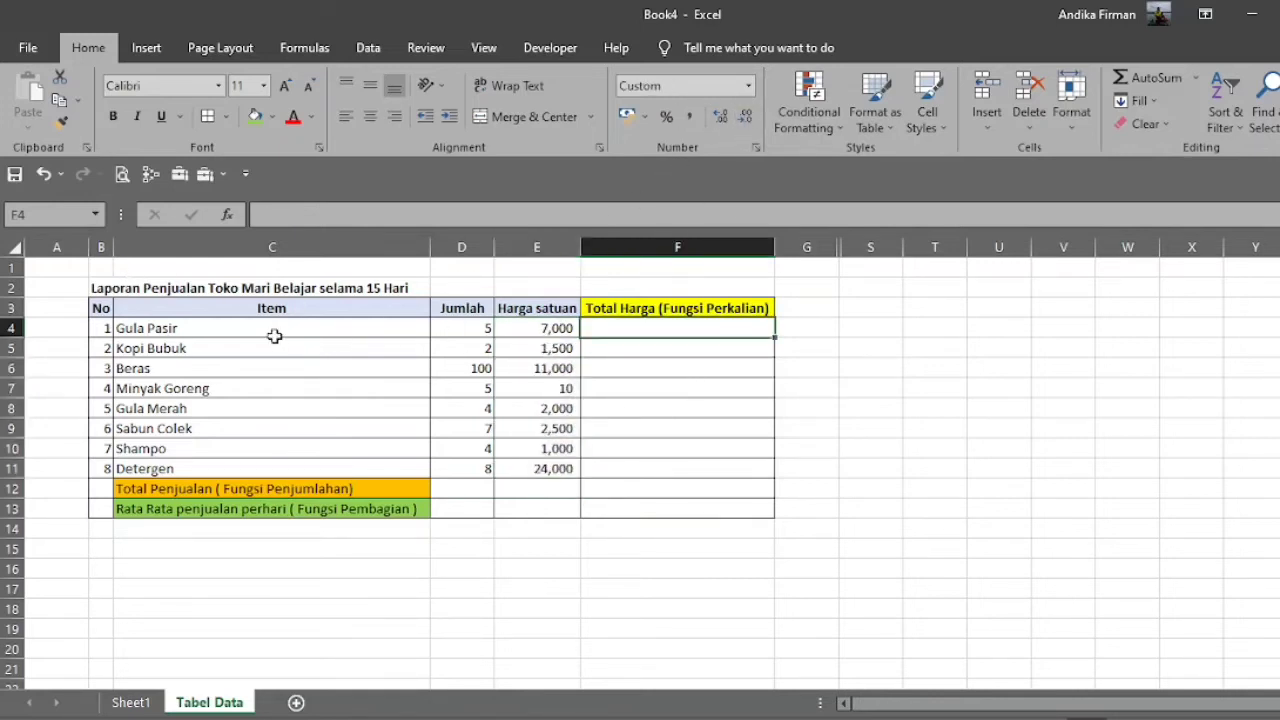
# Review the sales table and the list of basic functions on Sheet1, and return to cell D12 of the Tabel Data sheet.
pyautogui.moveTo(112, 313); pyautogui.dragTo(706, 494)
pyautogui.click(708, 333)
pyautogui.click(130, 702)
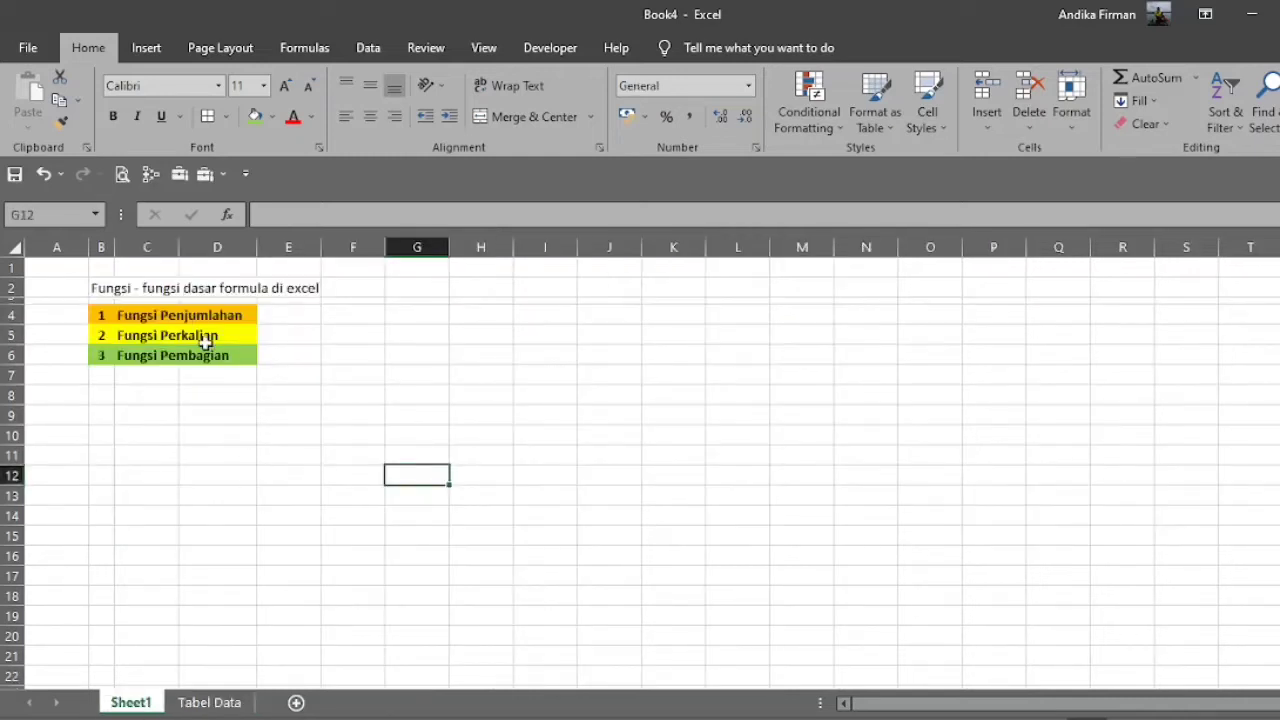
pyautogui.click(110, 316)
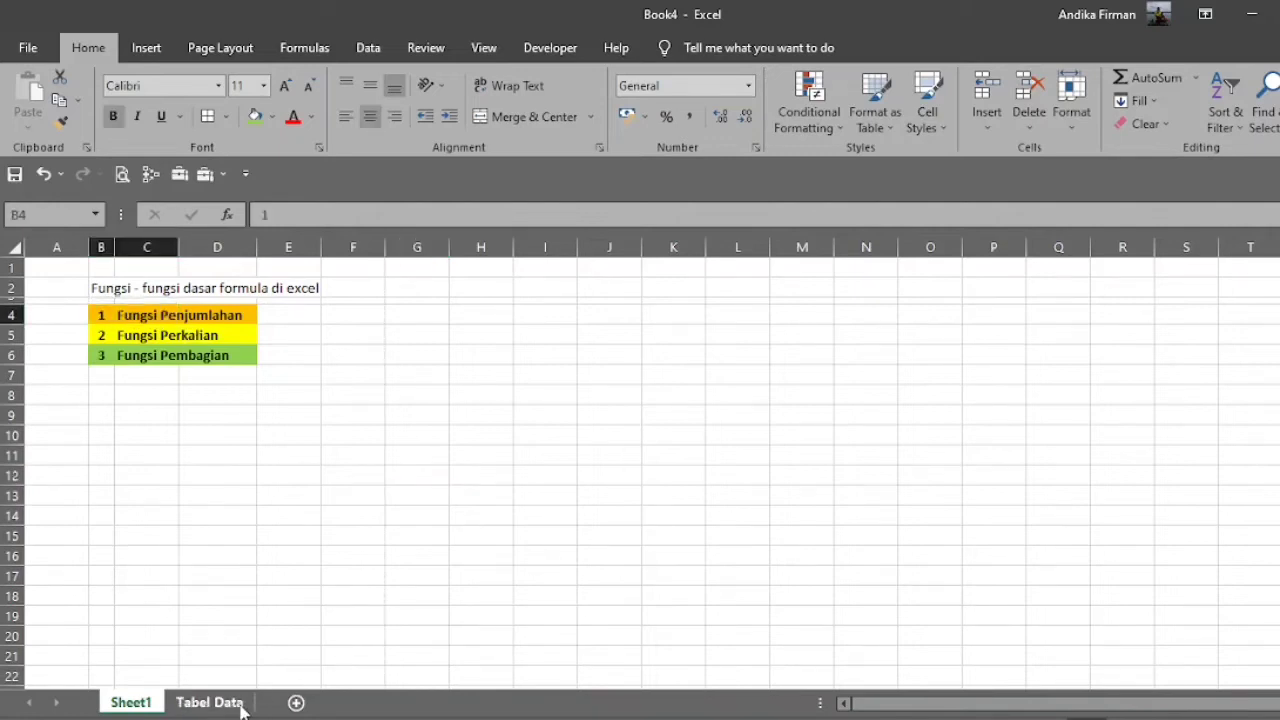
pyautogui.click(240, 702)
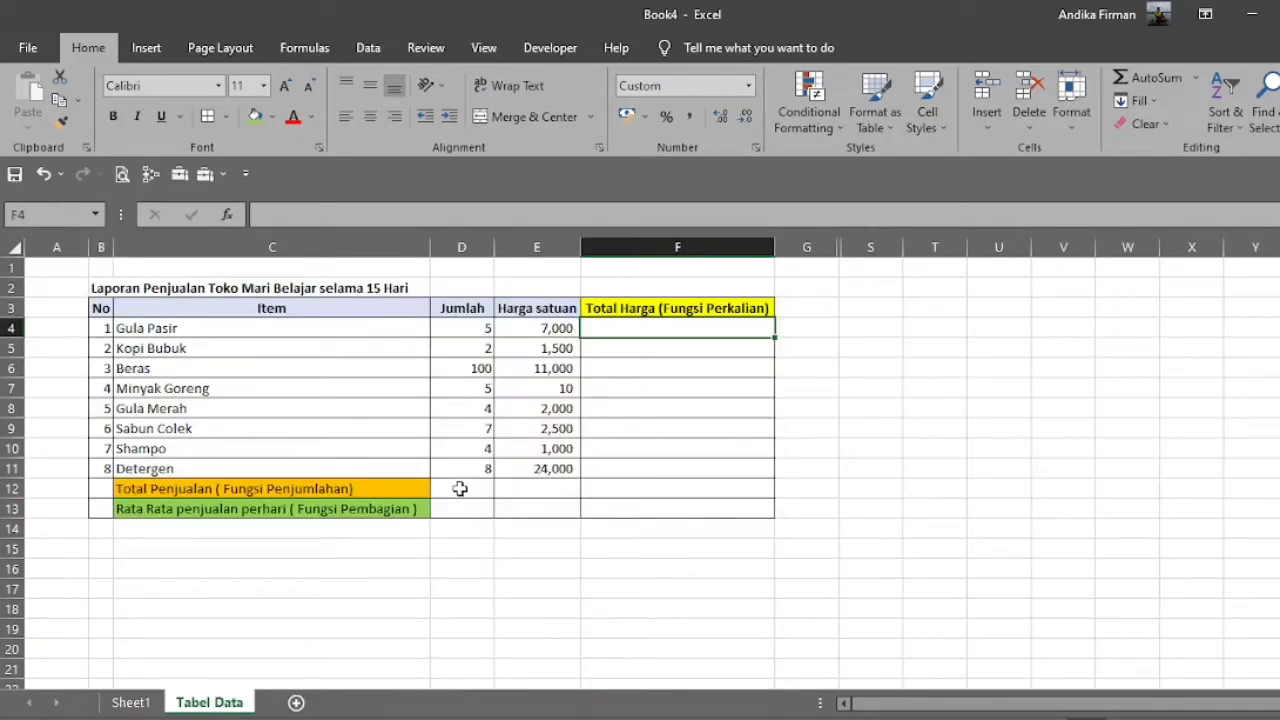
pyautogui.click(461, 490)
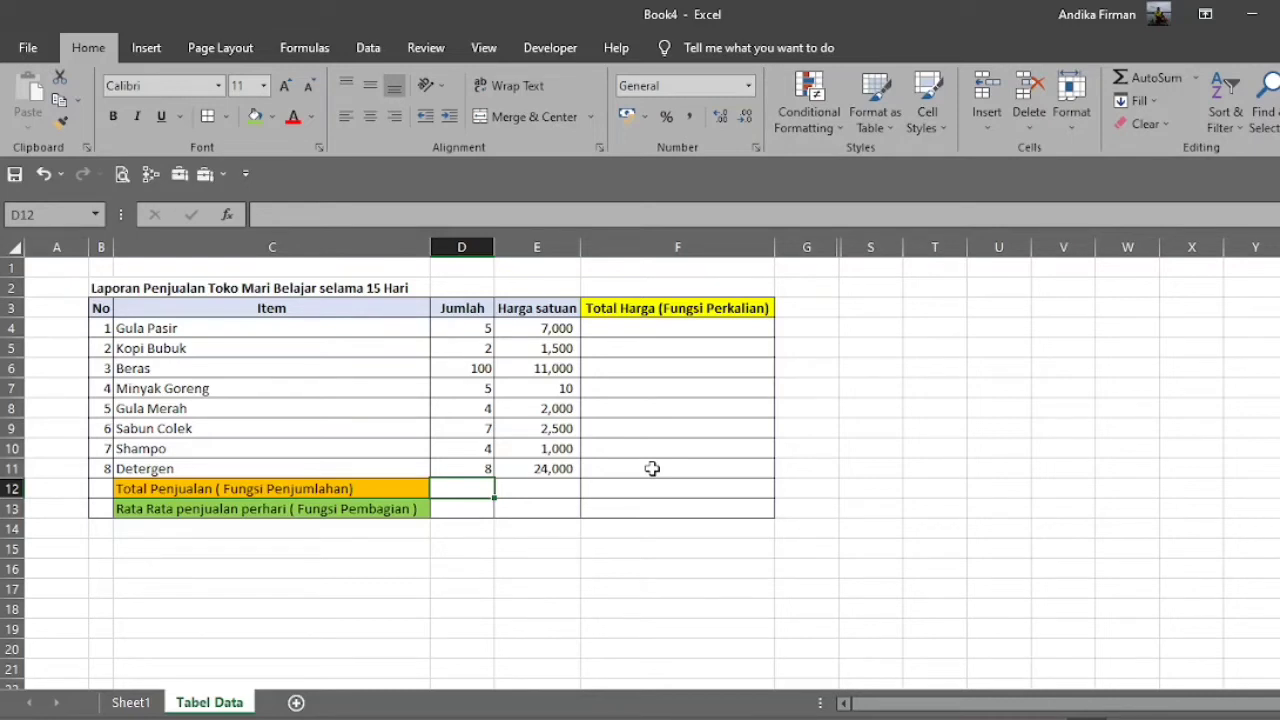
# Add the note "Untuk penjumlahan pakai Opsi manual" in cell C15 below the table.
pyautogui.click(371, 546)
pyautogui.write('Untuk penjumlahan')
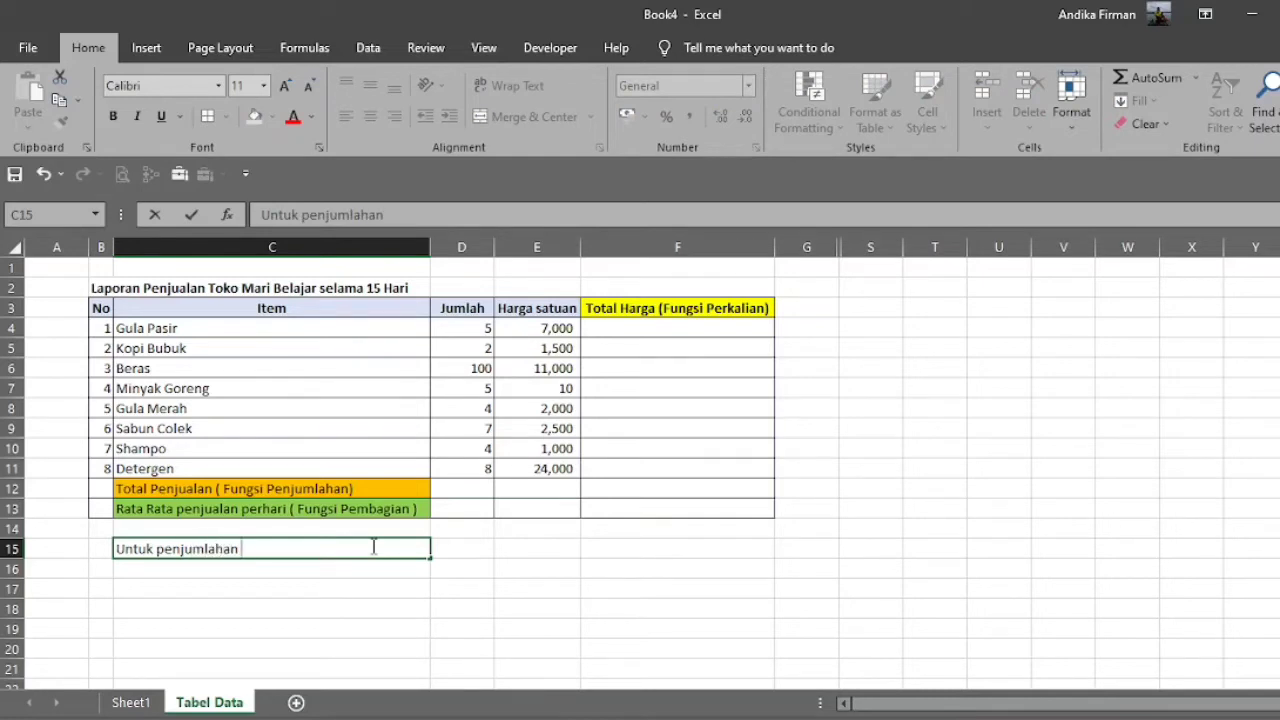
pyautogui.write(' pakai Opsi manual')
pyautogui.press('Tab')
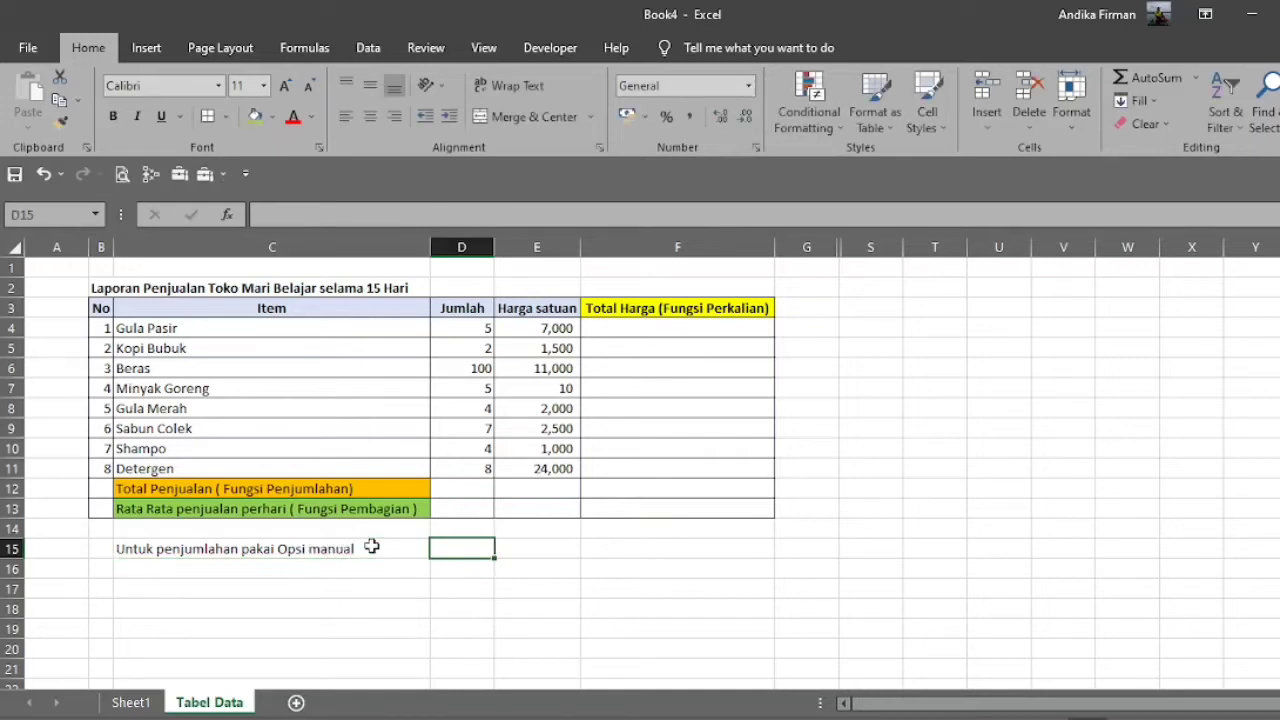
# Total the Jumlah column in cell D12 with the manual addition formula =D4+D5+D6+D7+D8+D9+D10+D11.
pyautogui.click(478, 487)
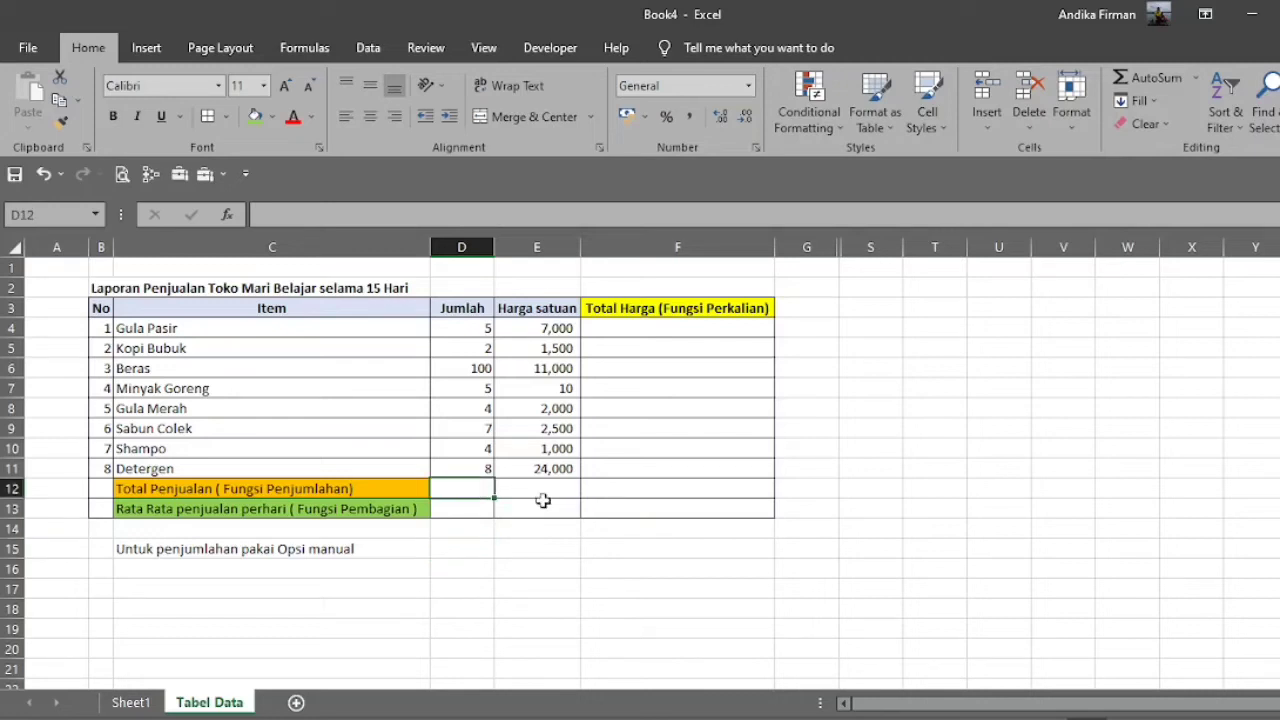
pyautogui.write('=')
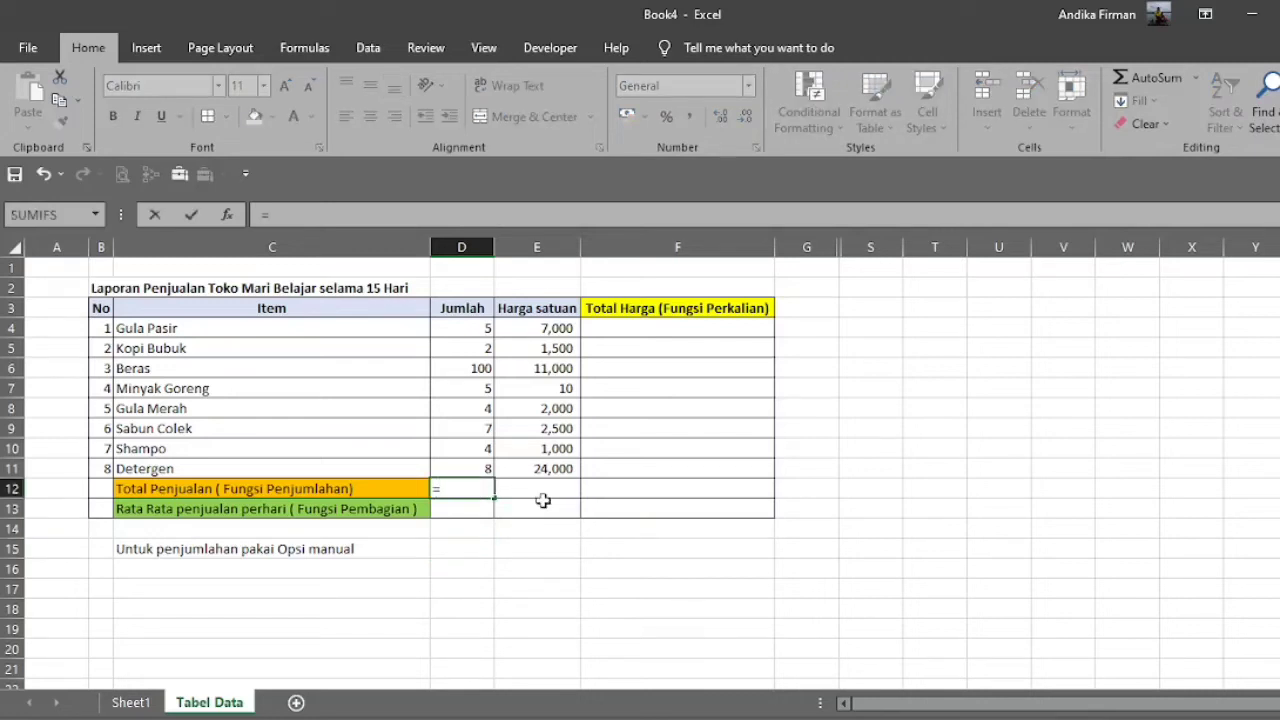
pyautogui.click(466, 327)
pyautogui.write('+')
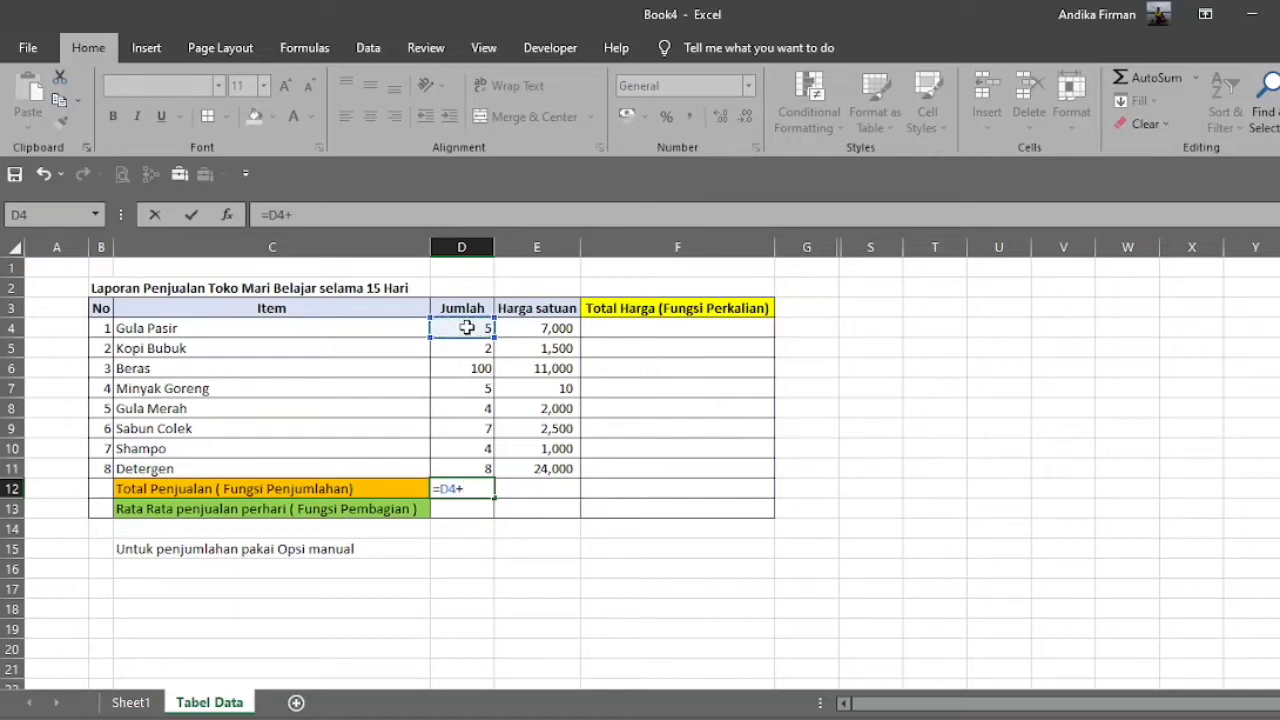
pyautogui.click(468, 346)
pyautogui.write('+')
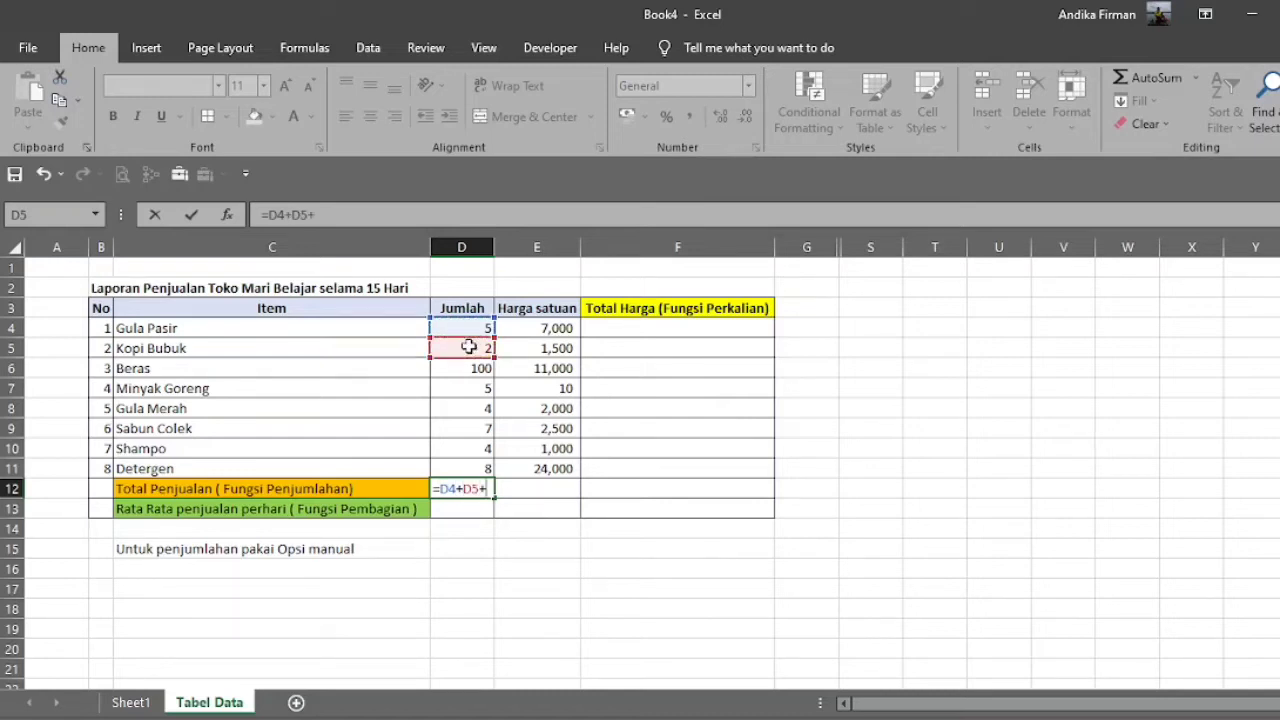
pyautogui.click(479, 368)
pyautogui.write('+')
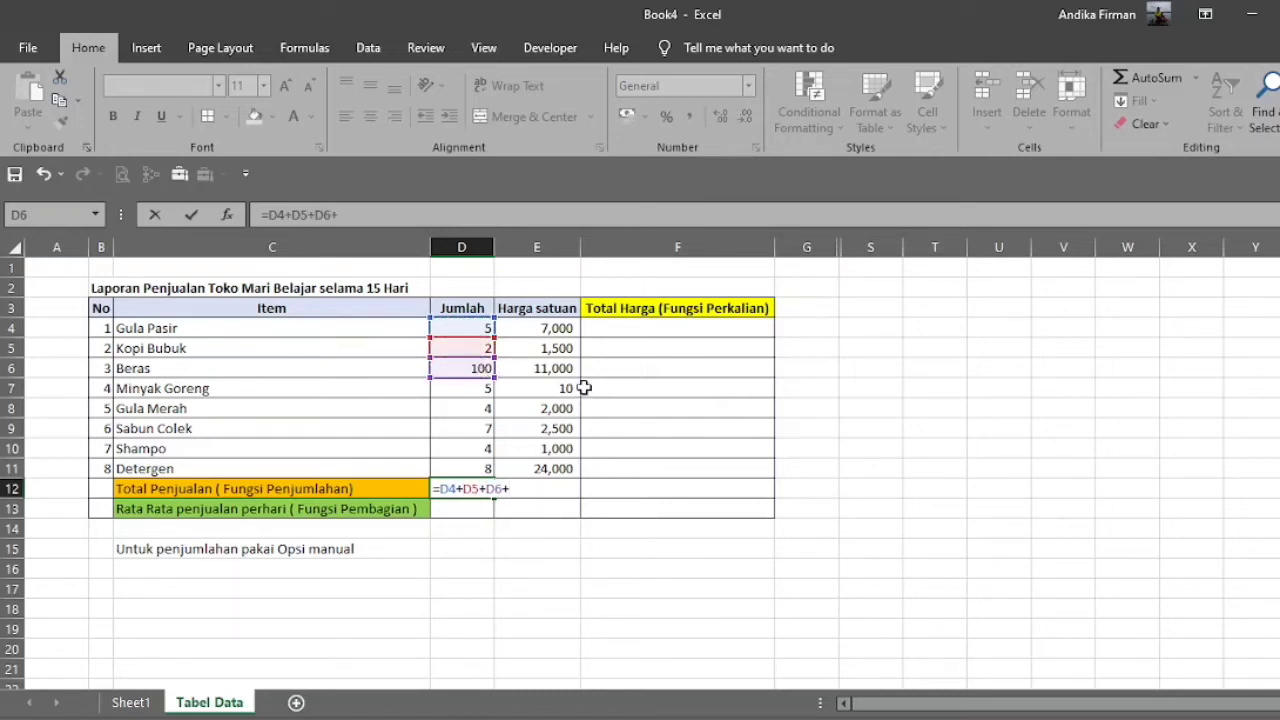
pyautogui.click(481, 388)
pyautogui.write('+')
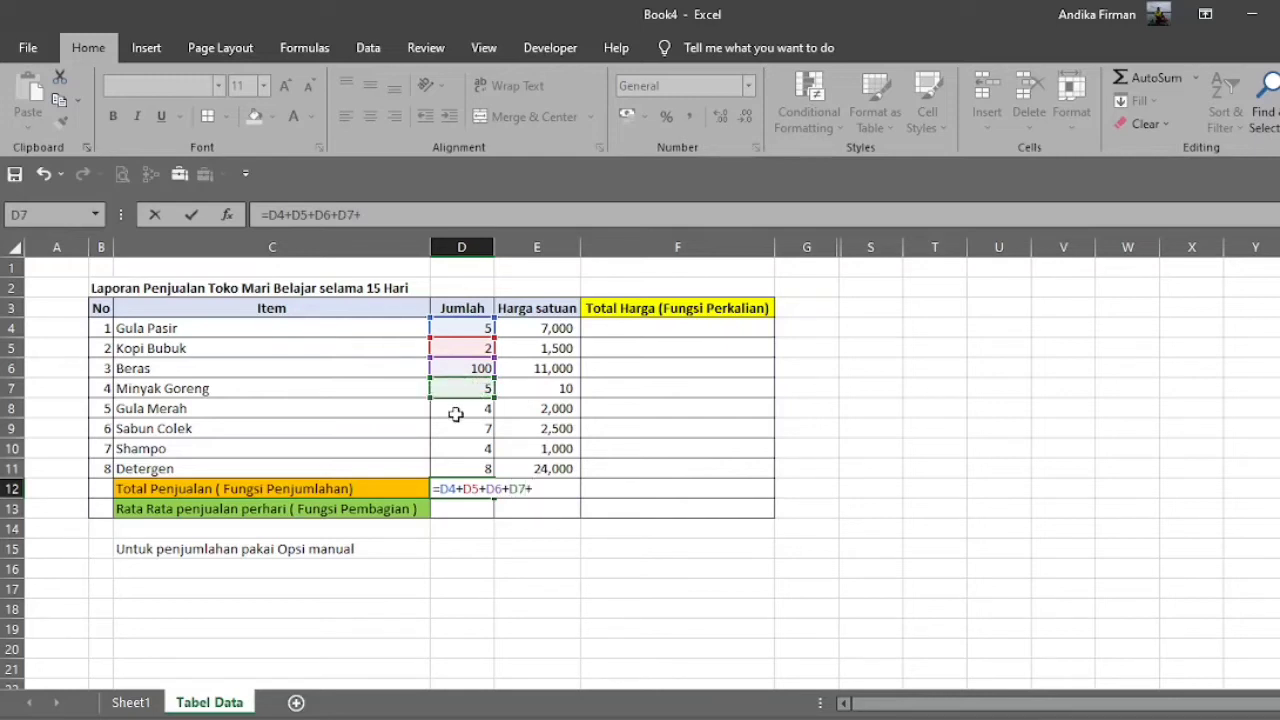
pyautogui.click(455, 414)
pyautogui.write('+')
pyautogui.click(465, 428)
pyautogui.write('+')
pyautogui.click(477, 450)
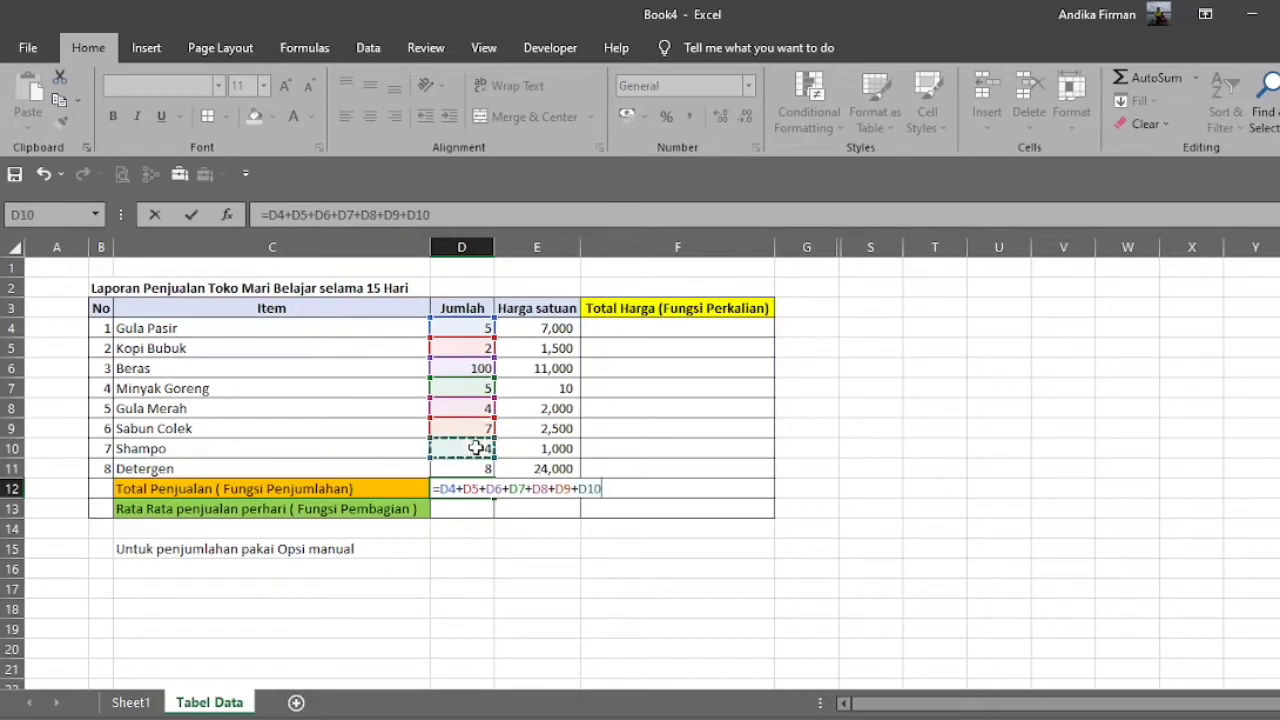
pyautogui.write('+')
pyautogui.click(472, 468)
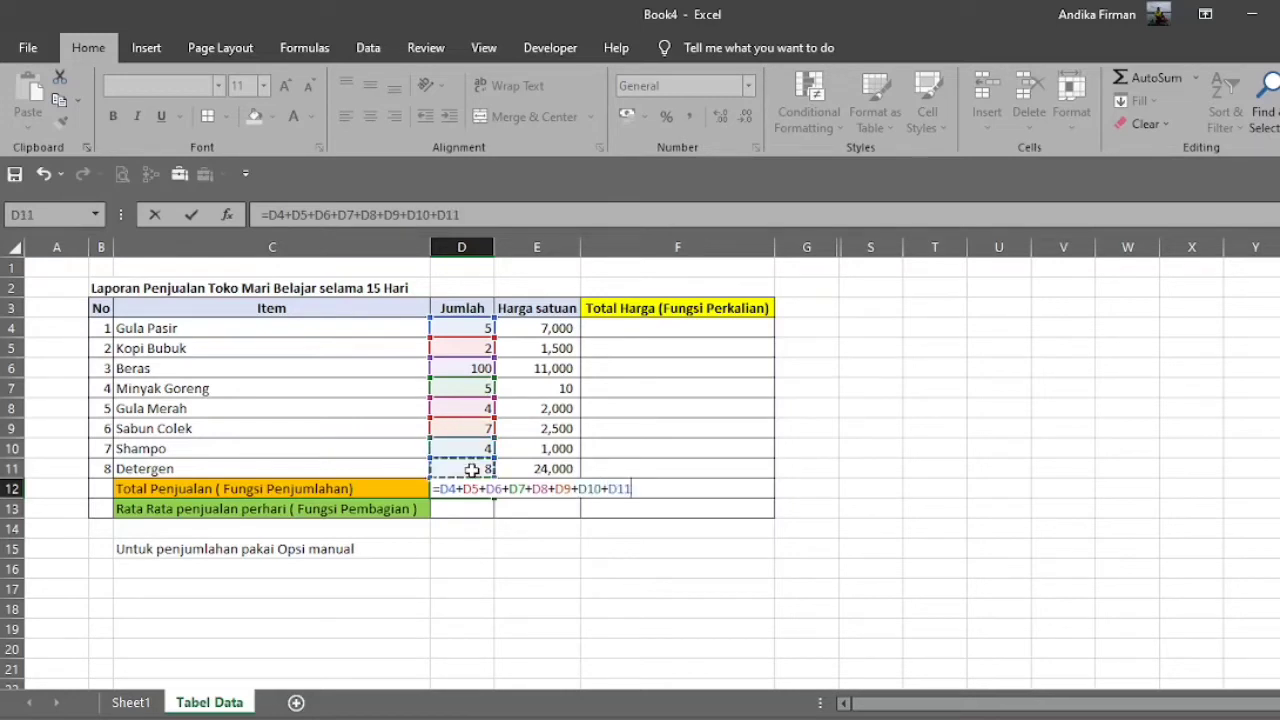
pyautogui.press('Return')
pyautogui.click(484, 489)
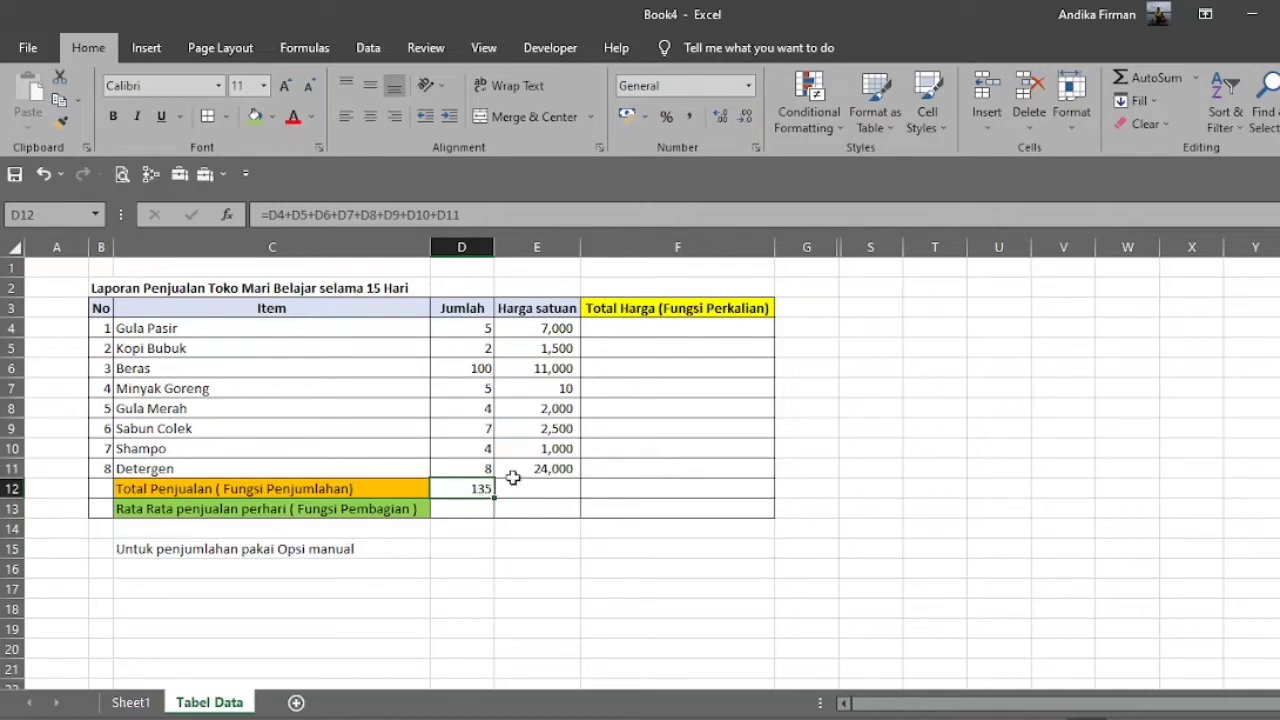
pyautogui.click(438, 214)
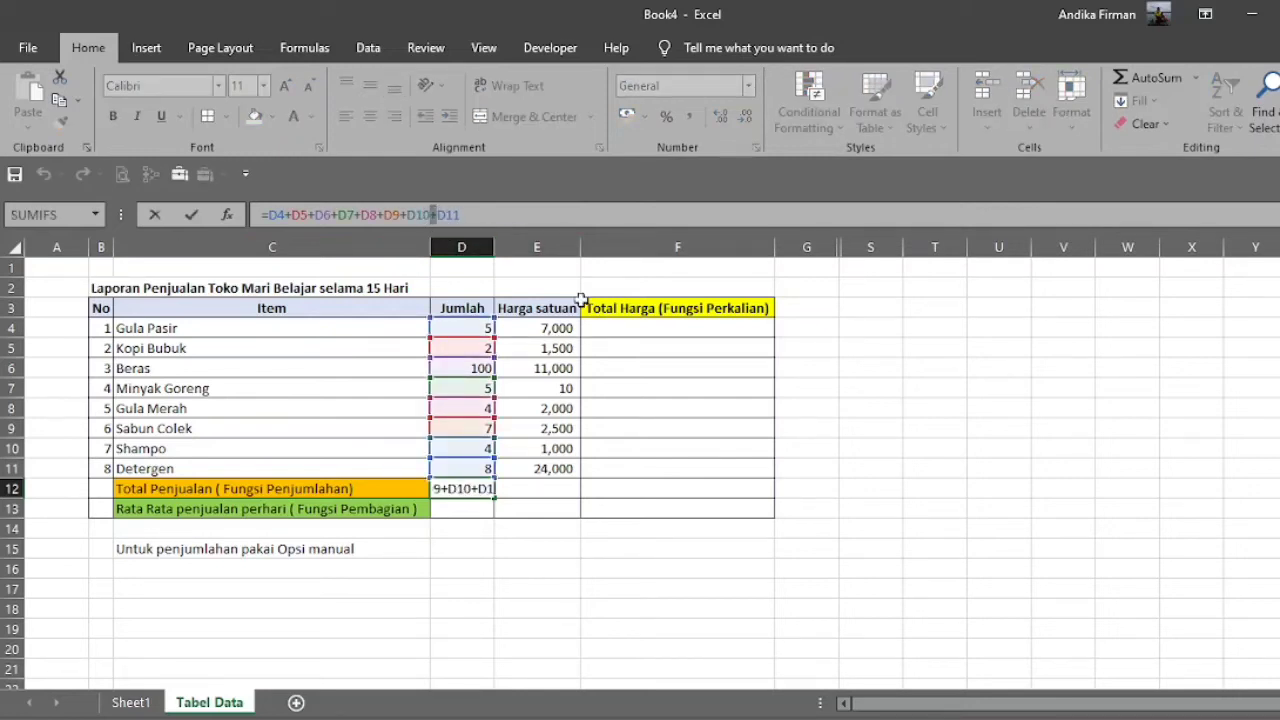
pyautogui.press('Return')
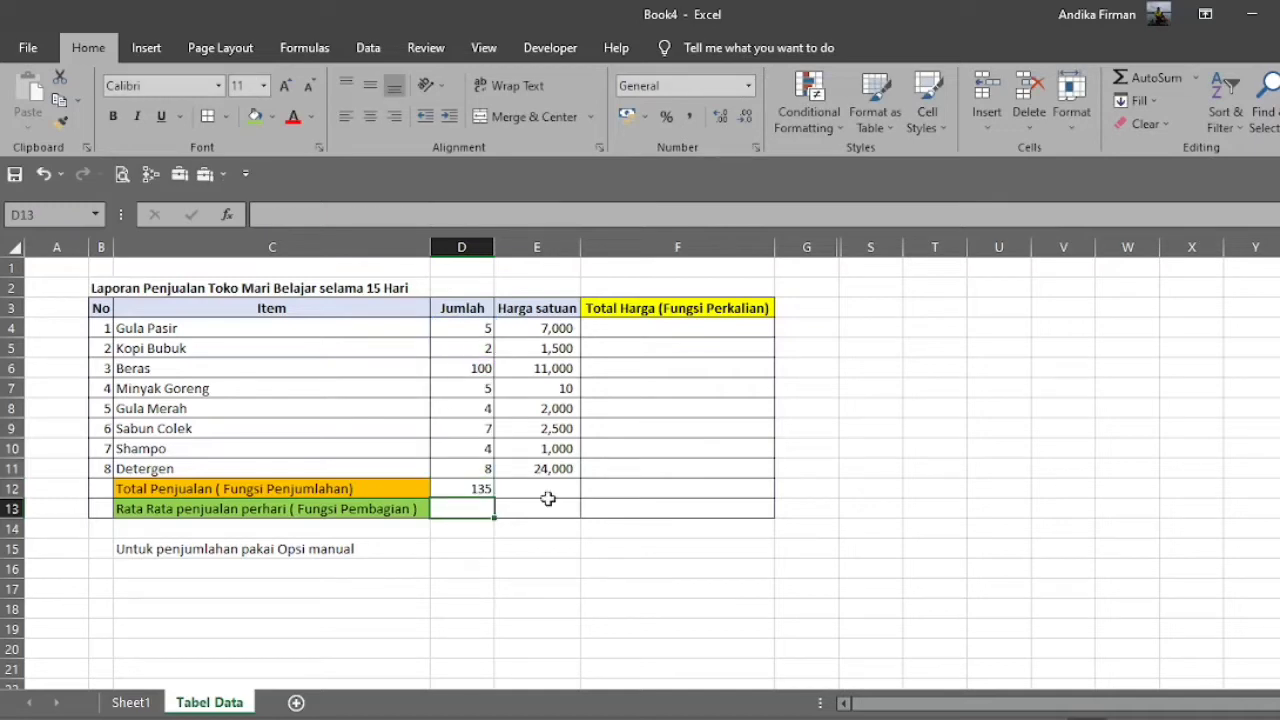
# Add the note "Untuk penjumlahan pakai fungsi auto SUM" in cell C16, under the manual option note.
pyautogui.click(488, 487)
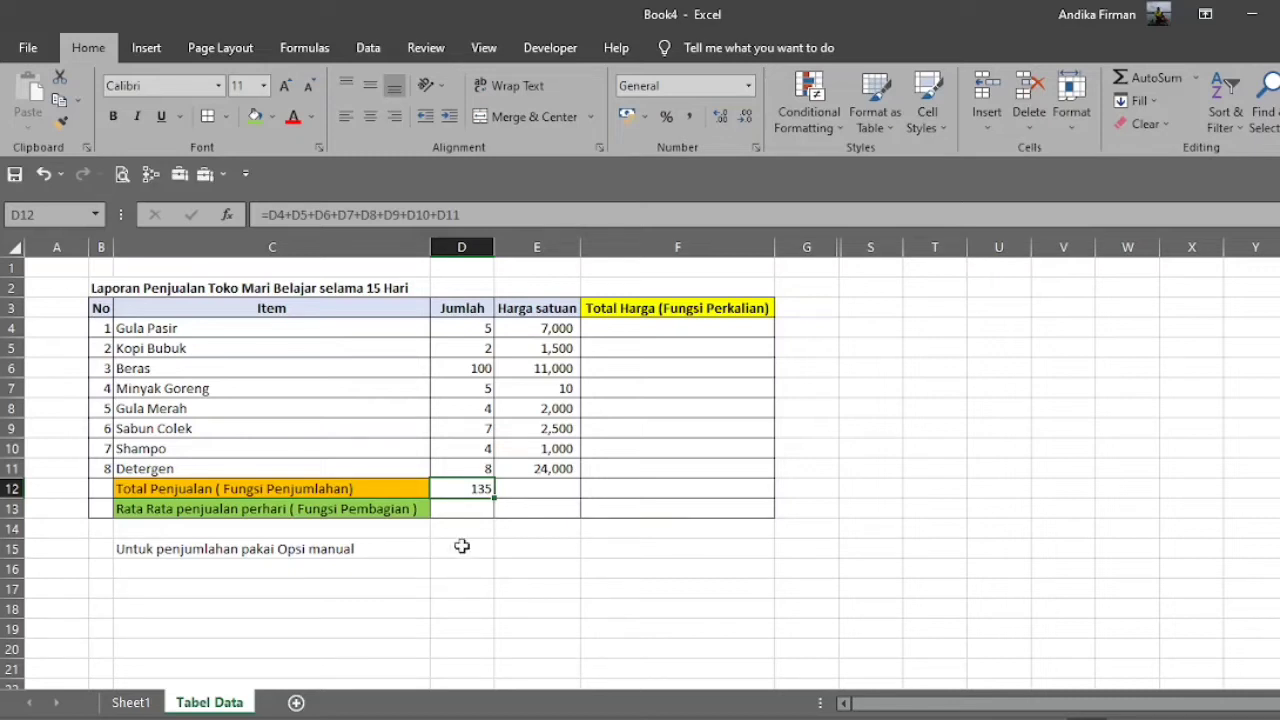
pyautogui.click(368, 550)
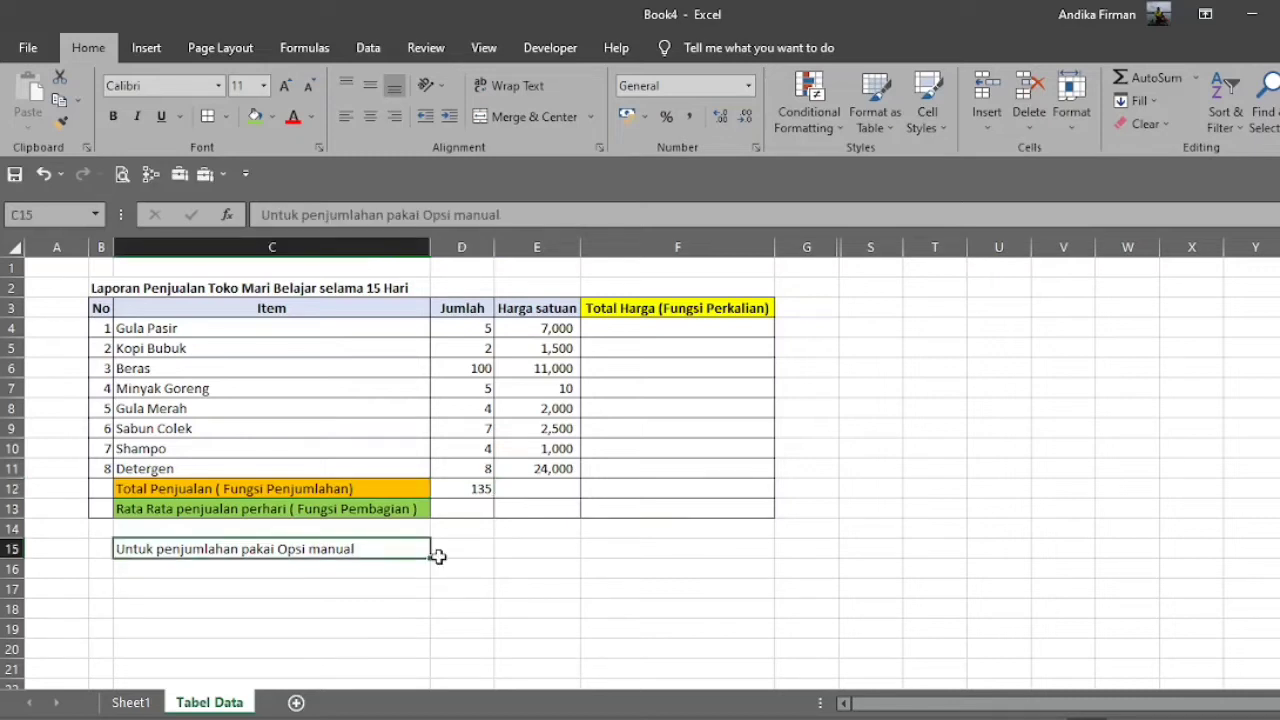
pyautogui.click(367, 576)
pyautogui.write('Un')
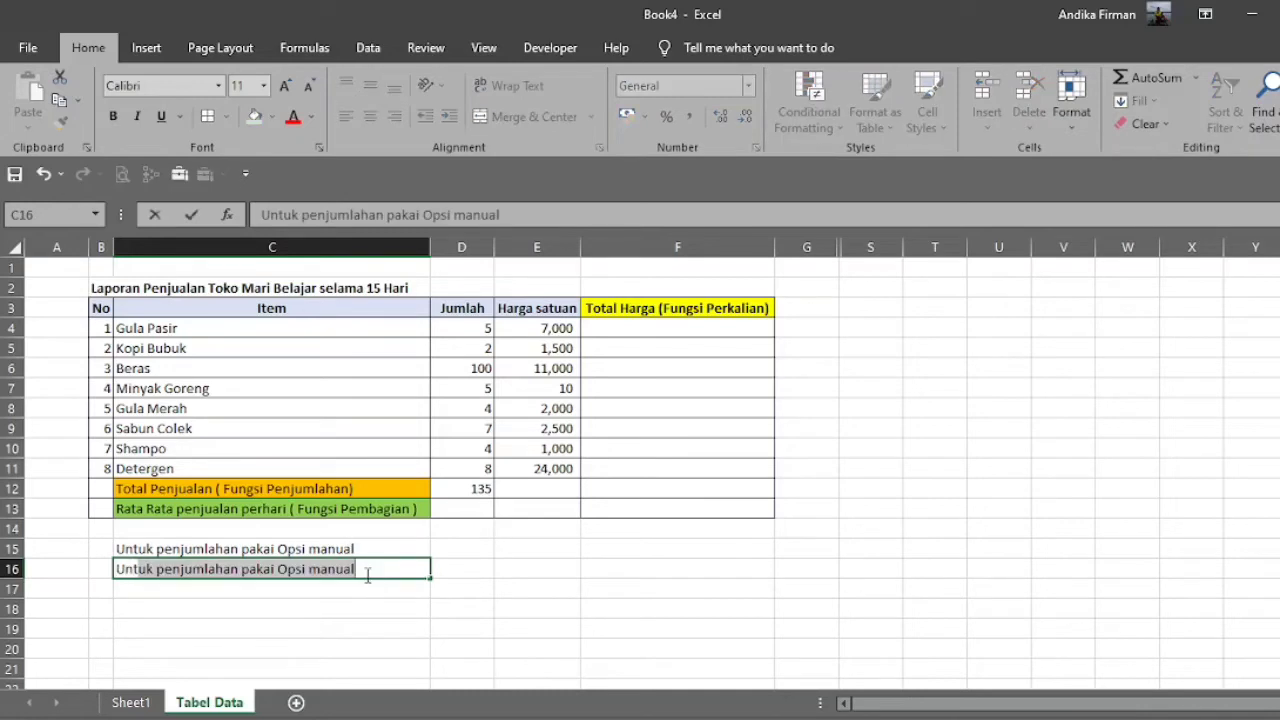
pyautogui.write('tuk pn')
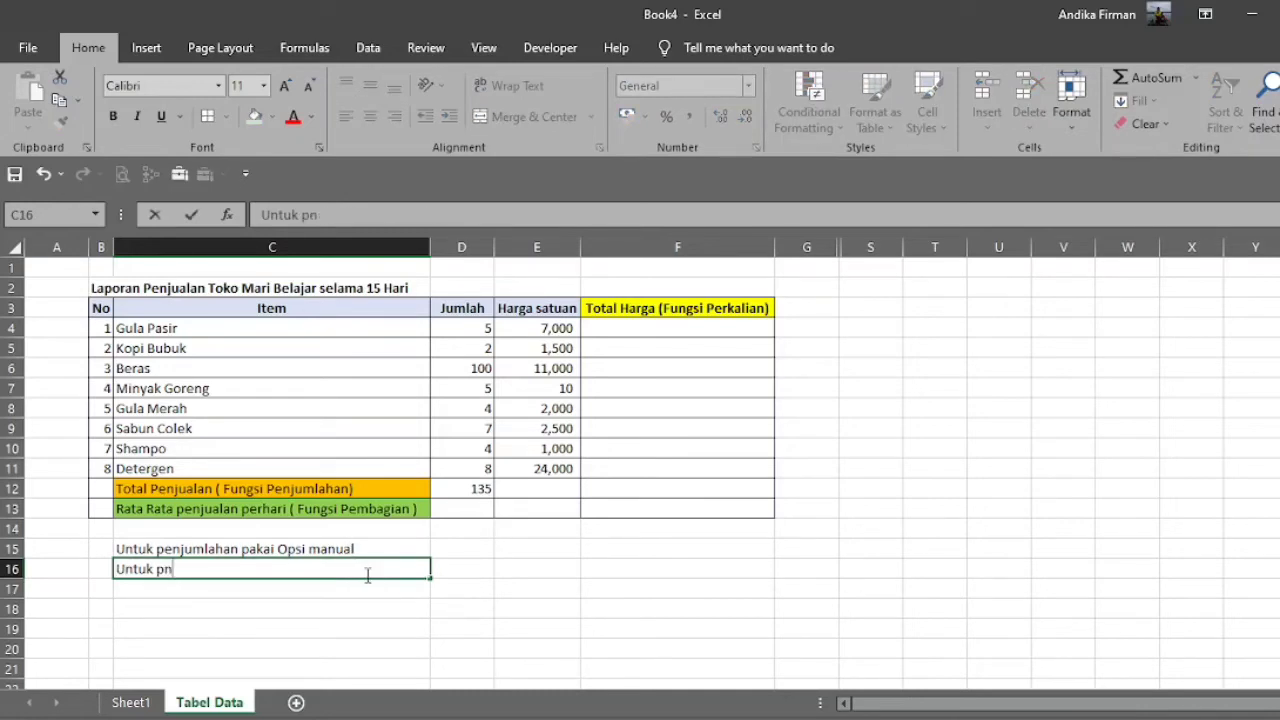
pyautogui.write('enjula')
pyautogui.write('mlahan')
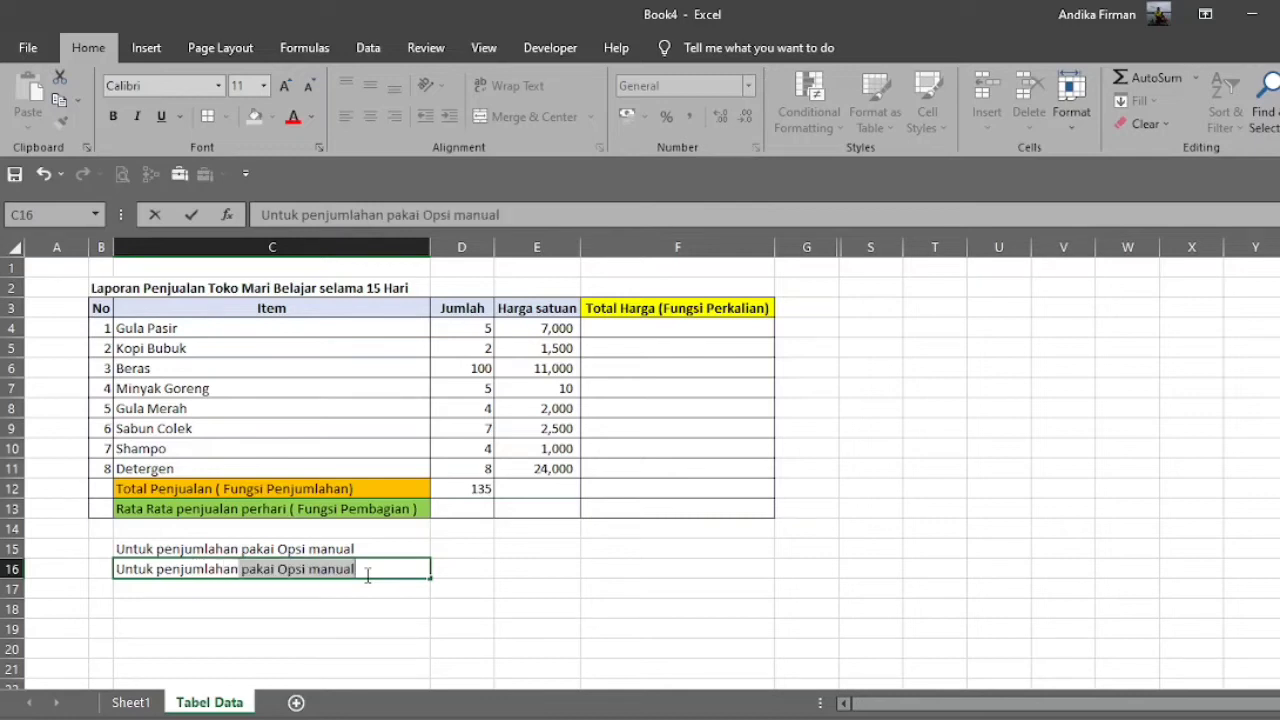
pyautogui.write(' pakai fu')
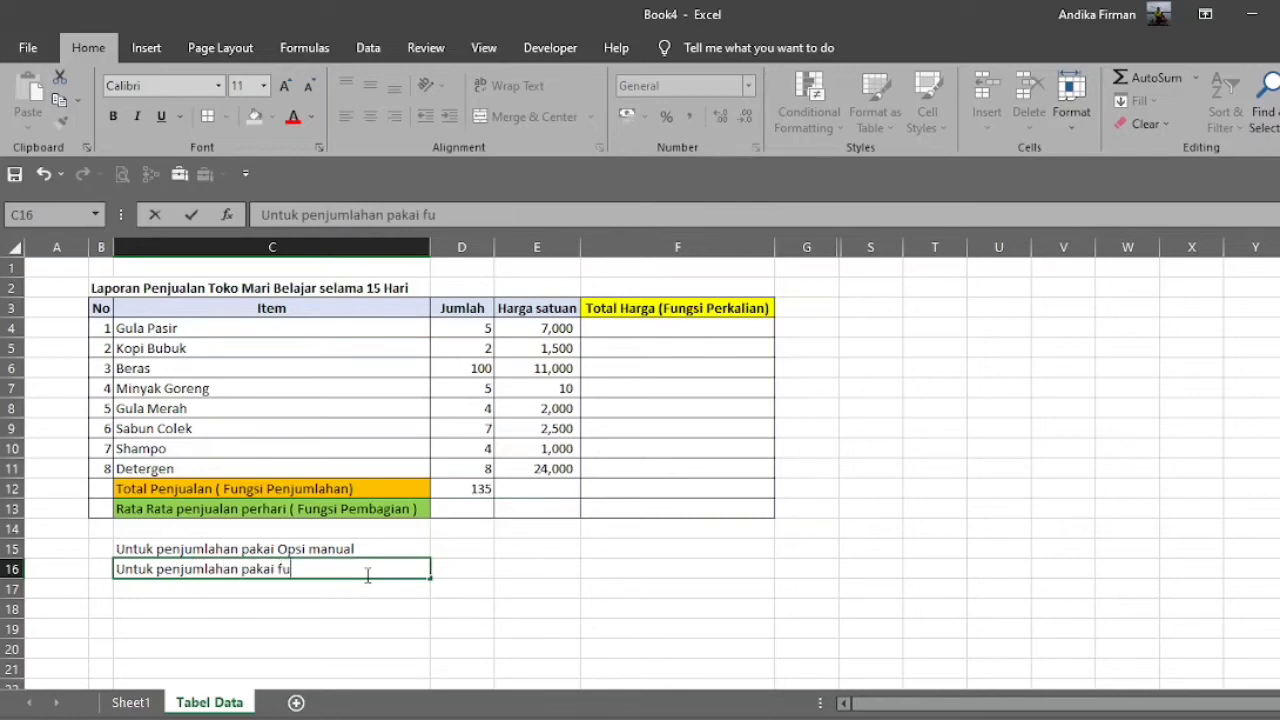
pyautogui.write('ngsi auto SUM')
pyautogui.press('Return')
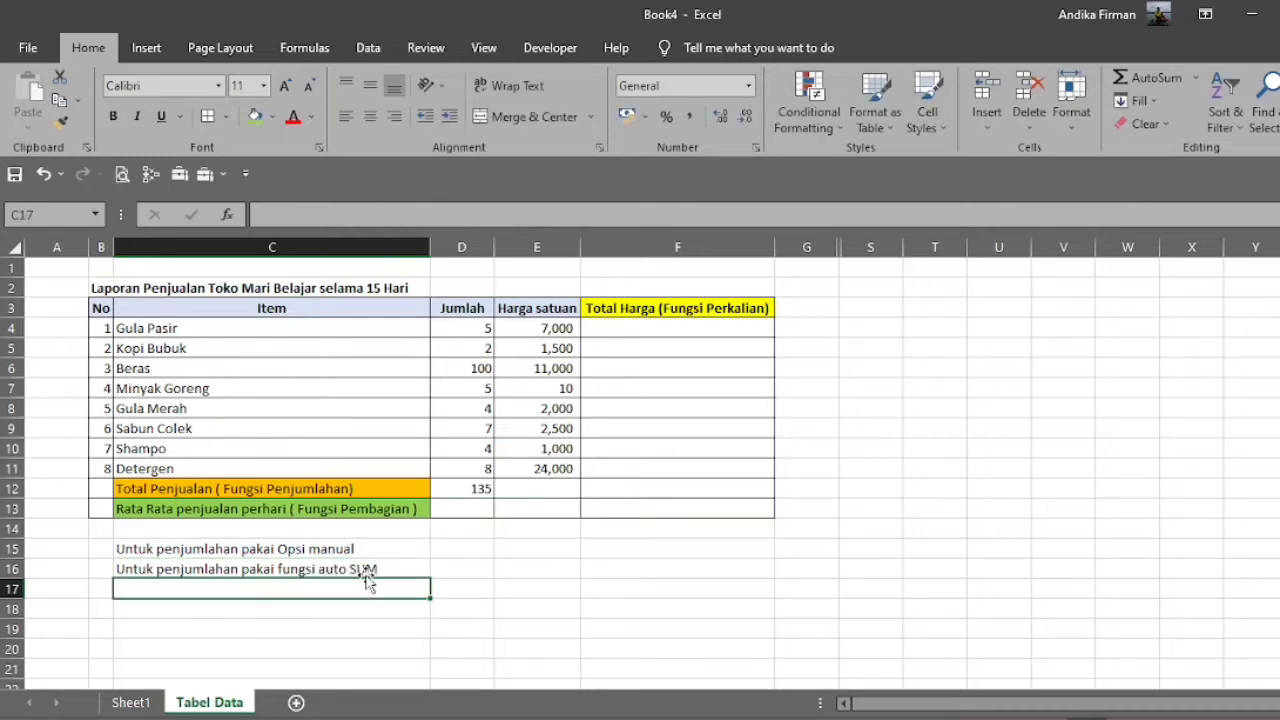
# Replace the manual addition in cell D12 with the AutoSum formula =SUM(D4:D11).
pyautogui.click(486, 488)
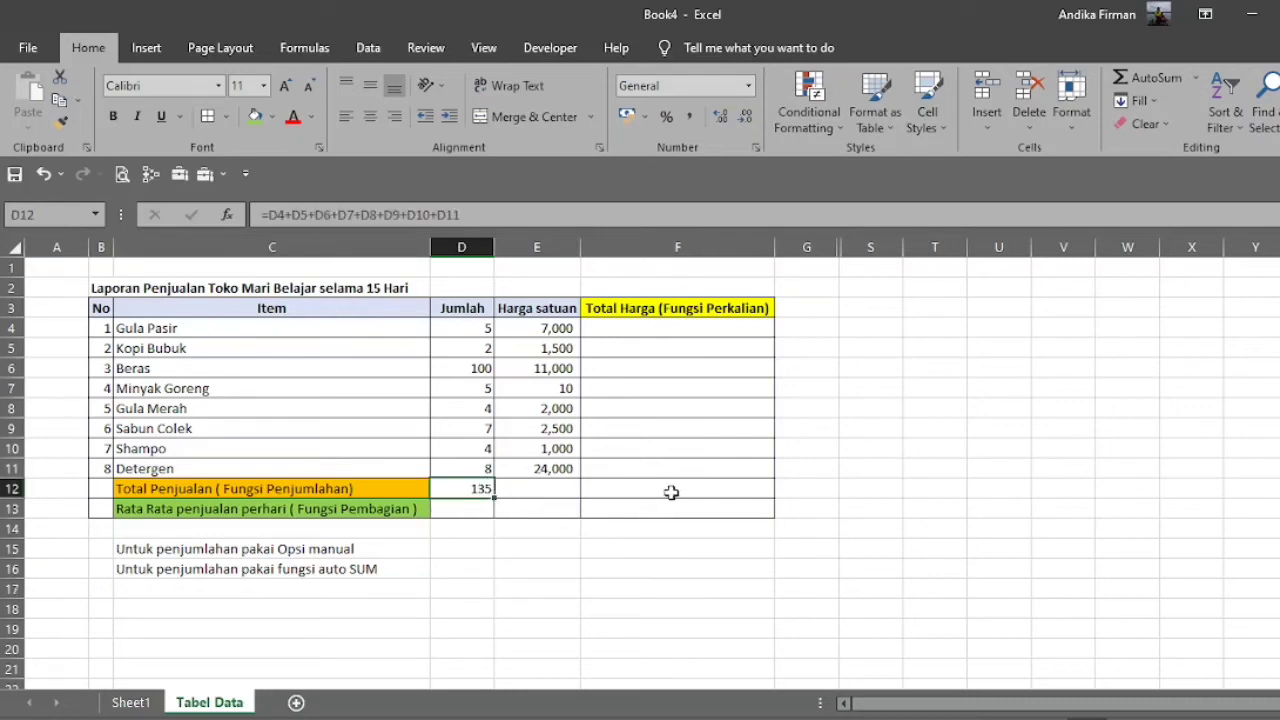
pyautogui.moveTo(480, 328); pyautogui.dragTo(482, 490)
pyautogui.click(484, 490)
pyautogui.write('=')
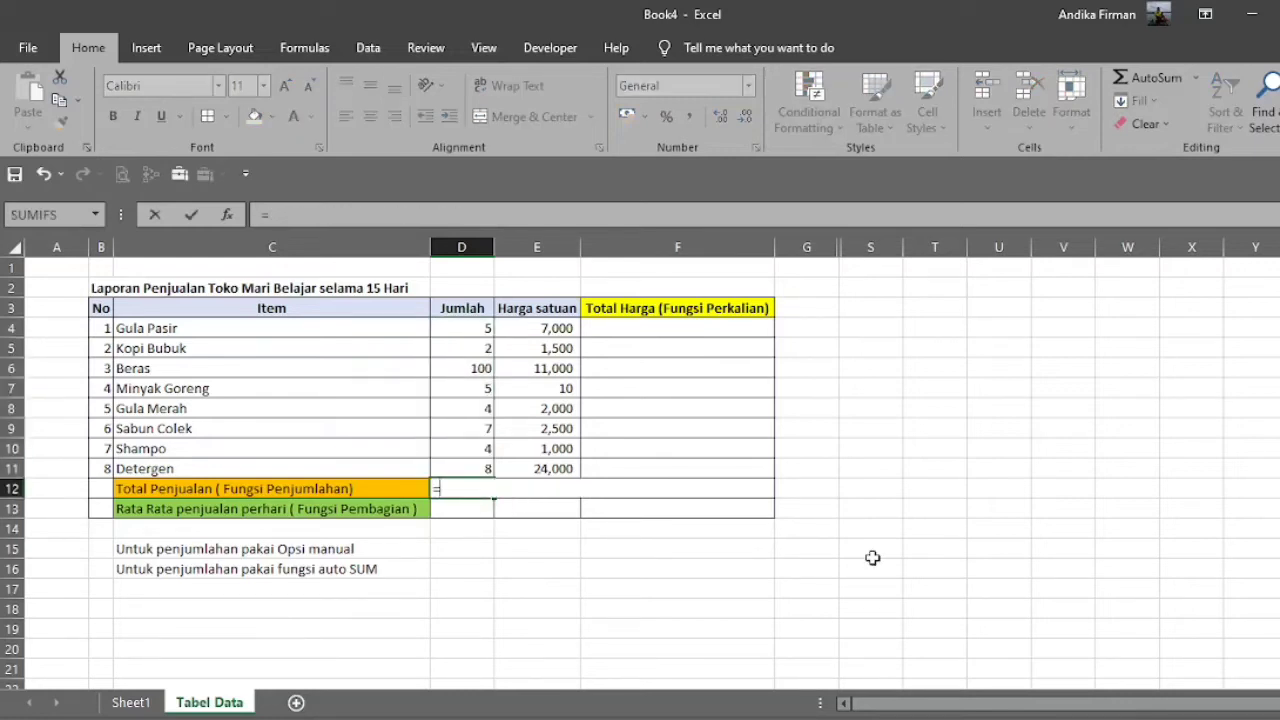
pyautogui.click(1167, 77)
pyautogui.moveTo(474, 326); pyautogui.dragTo(473, 415)
pyautogui.click(476, 488)
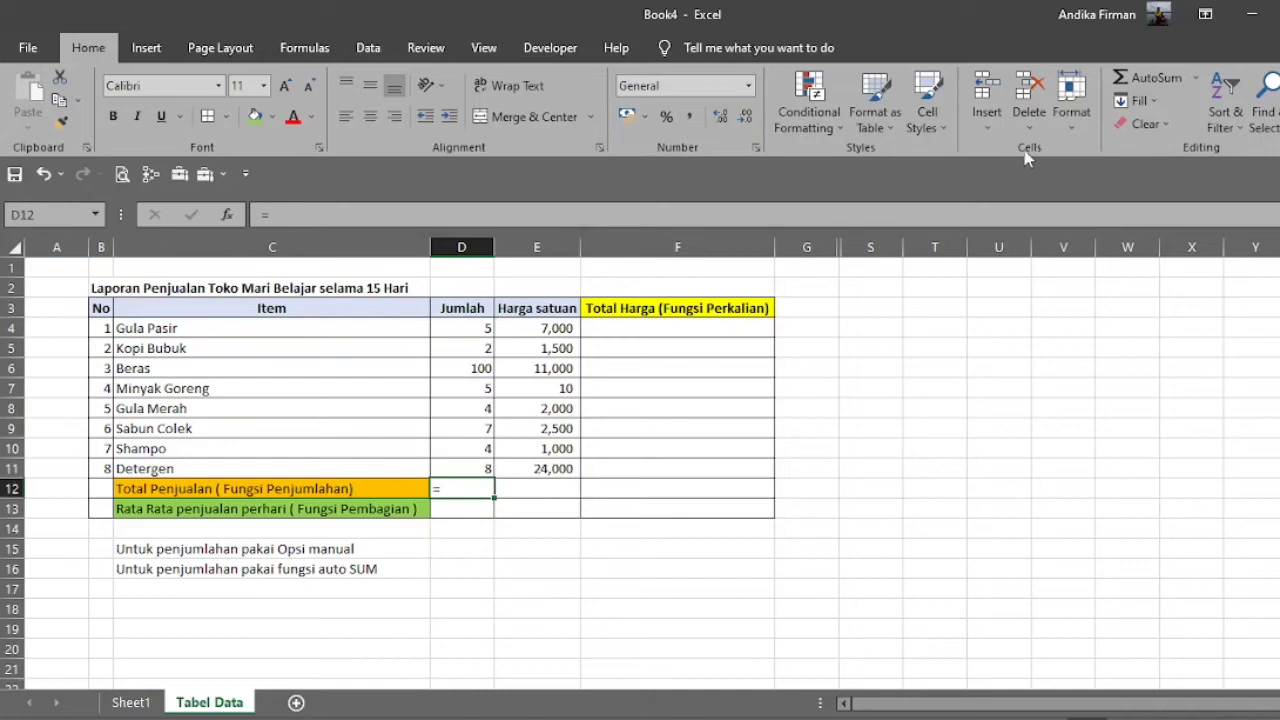
pyautogui.click(1152, 80)
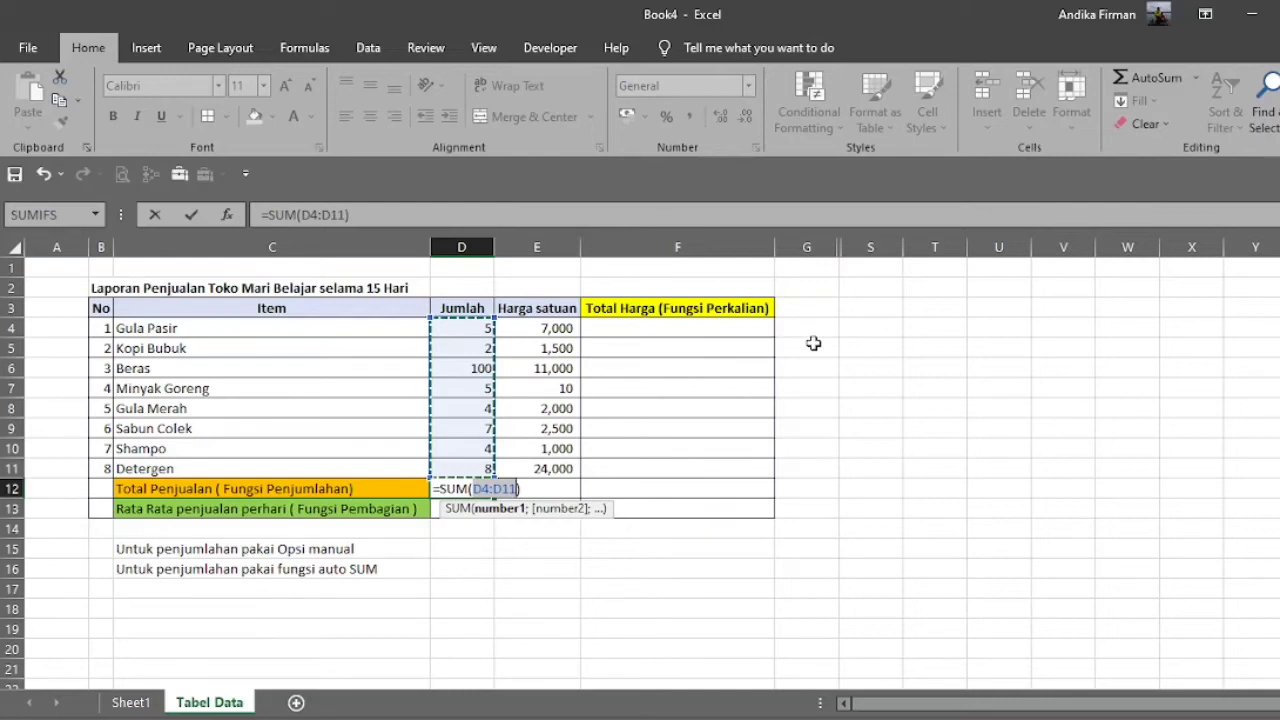
pyautogui.press('Return')
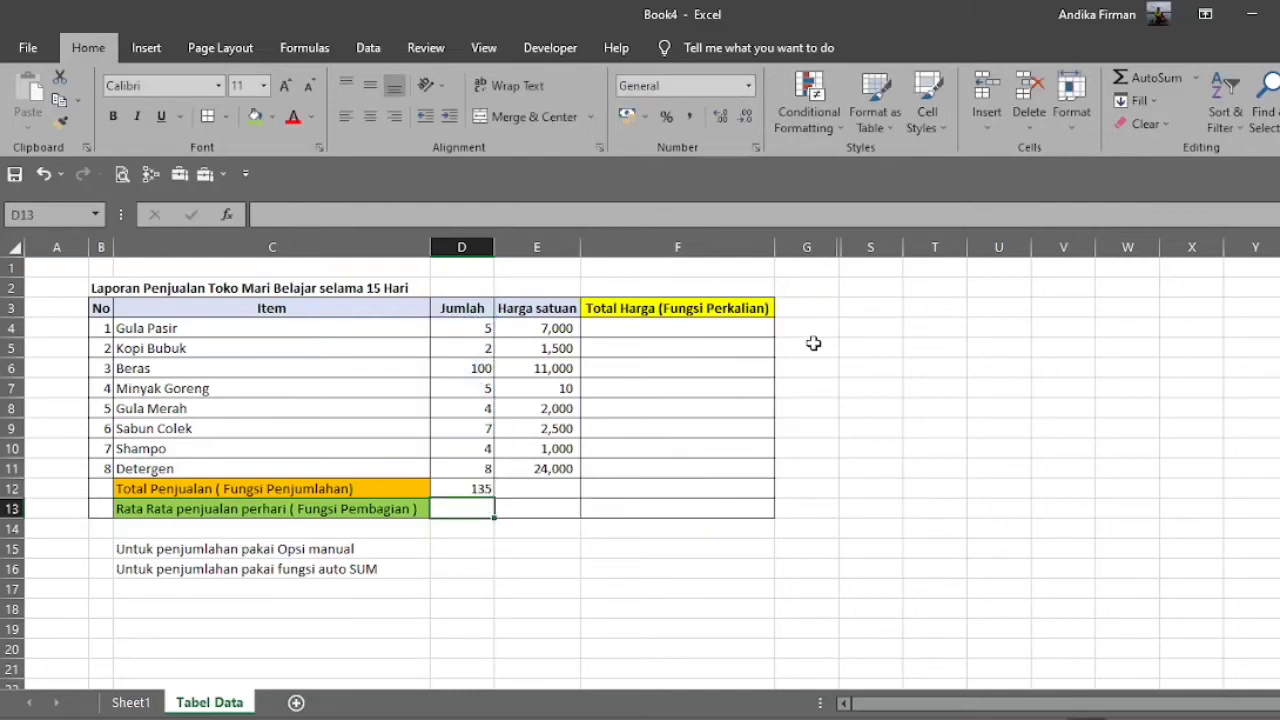
pyautogui.press('Up')
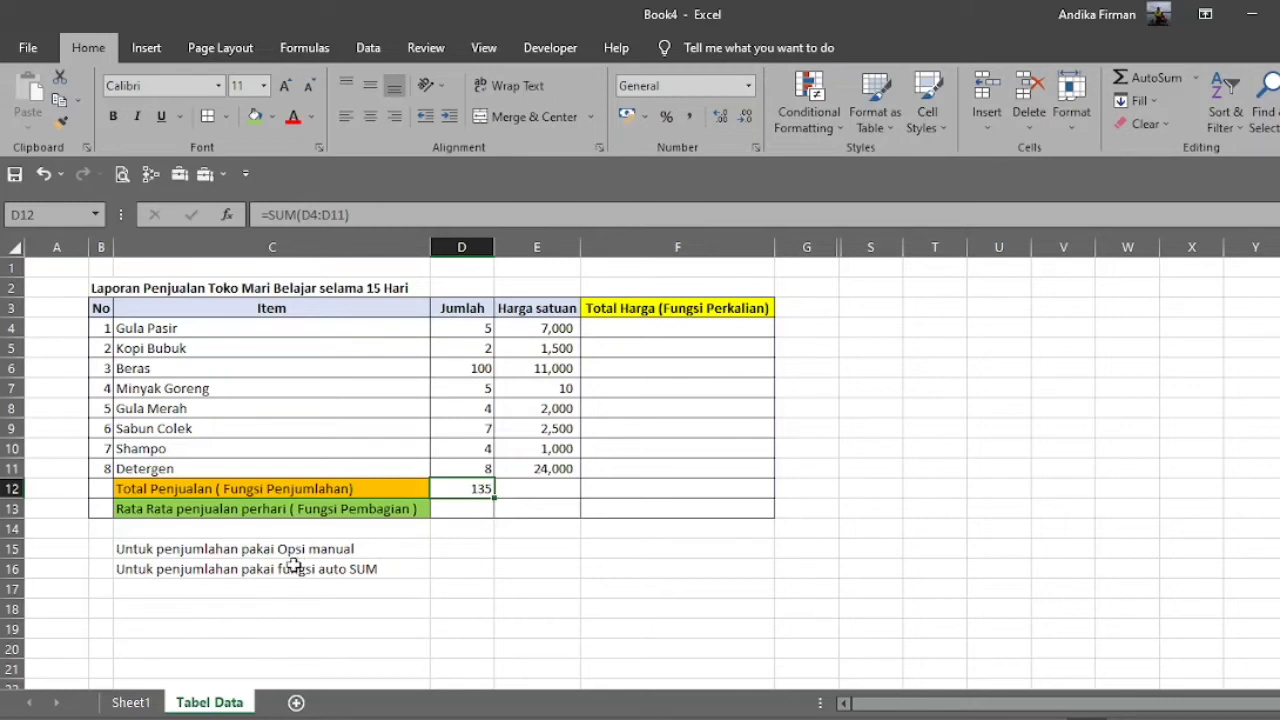
# Label the two addition notes with "+" in D15 and "Auto SUM" in D16, and widen column D slightly.
pyautogui.click(446, 548)
pyautogui.write('+')
pyautogui.press('Return')
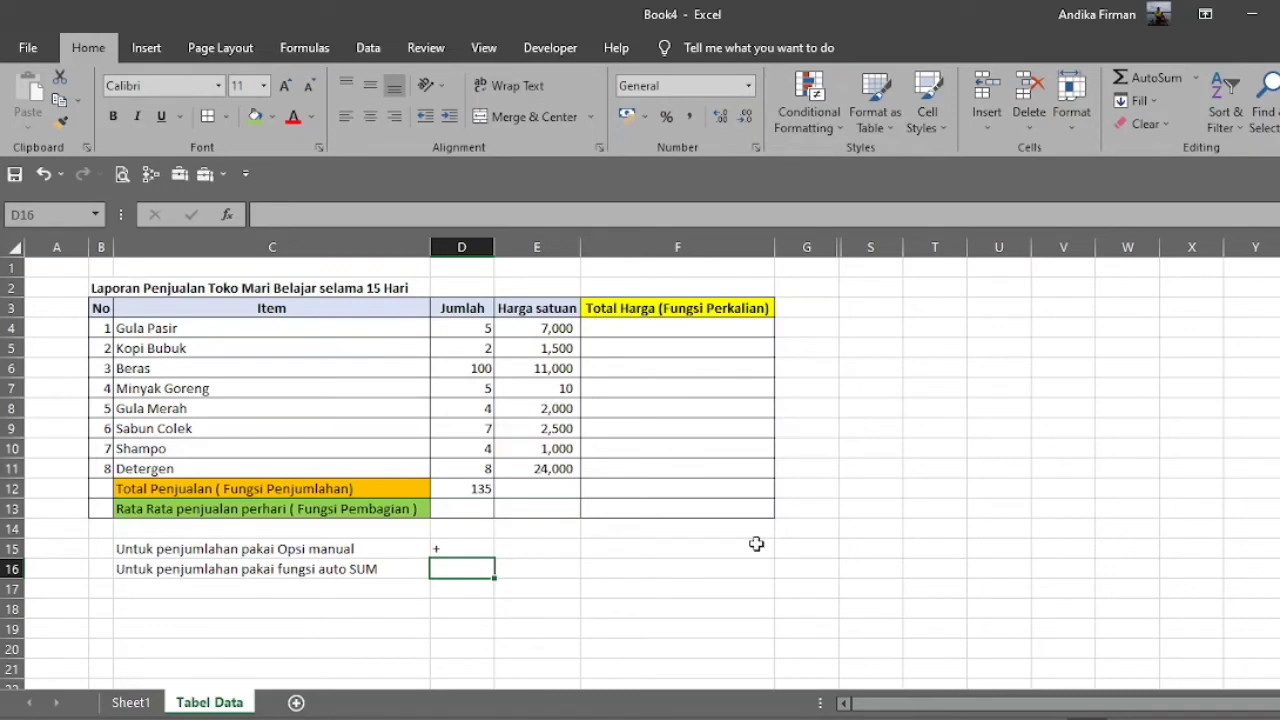
pyautogui.write('SUM')
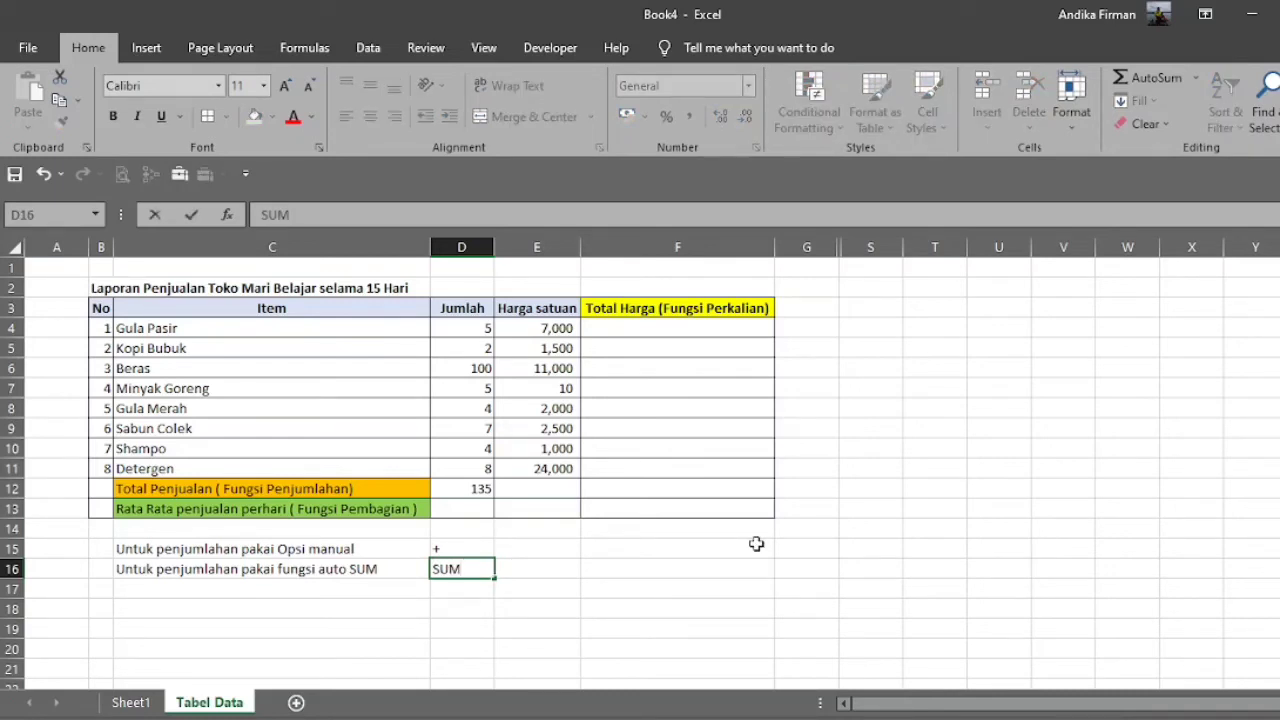
pyautogui.hotkey('ctrl', 'Return')
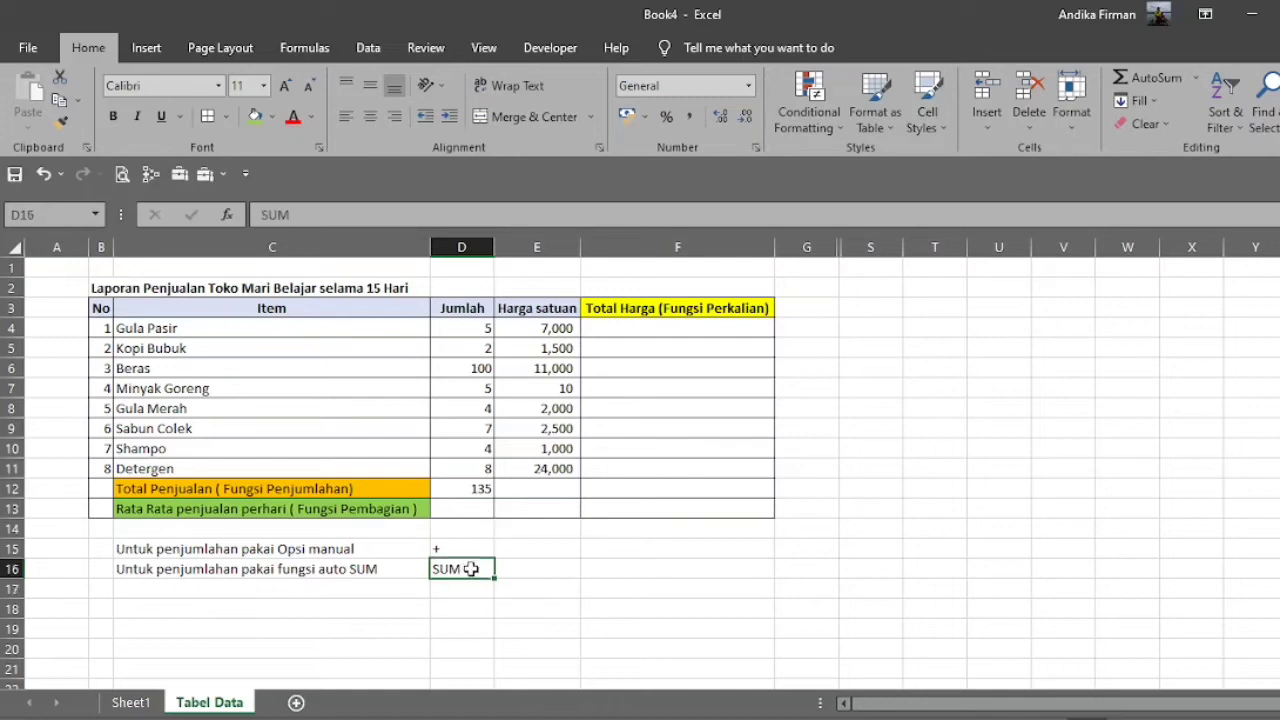
pyautogui.write('Auto SUM')
pyautogui.press('Return')
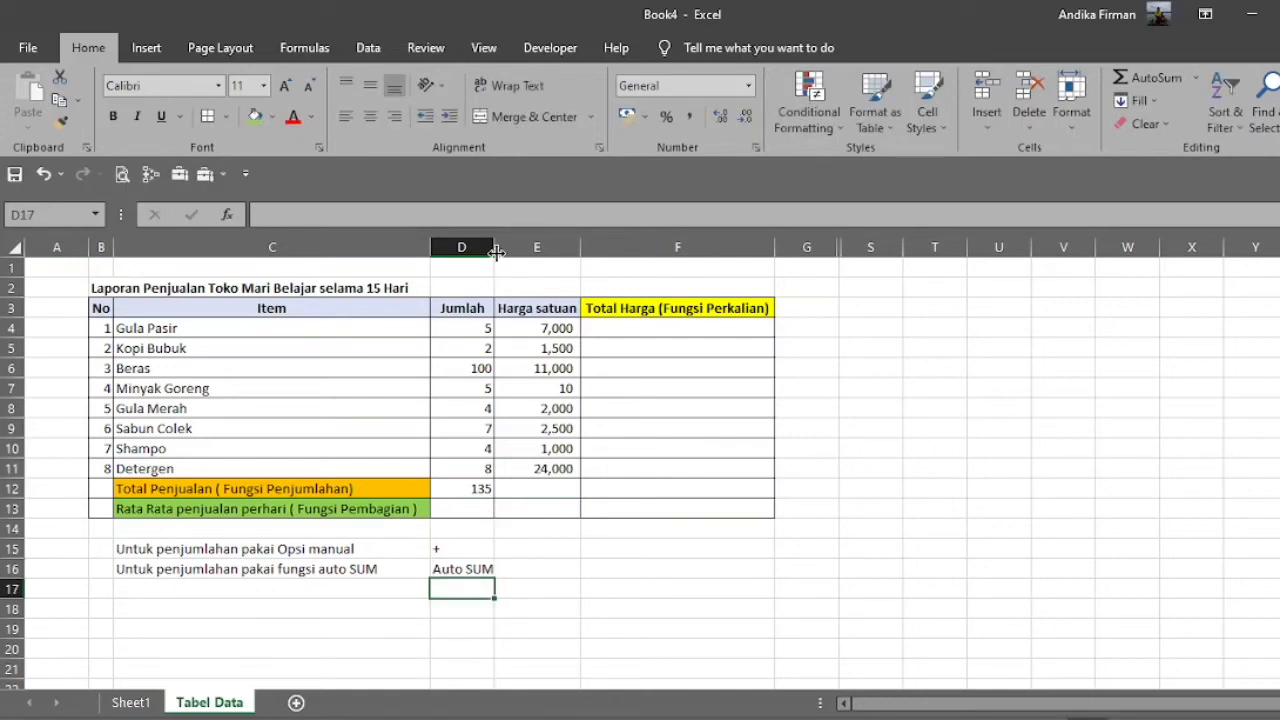
pyautogui.moveTo(494, 252); pyautogui.dragTo(502, 252)
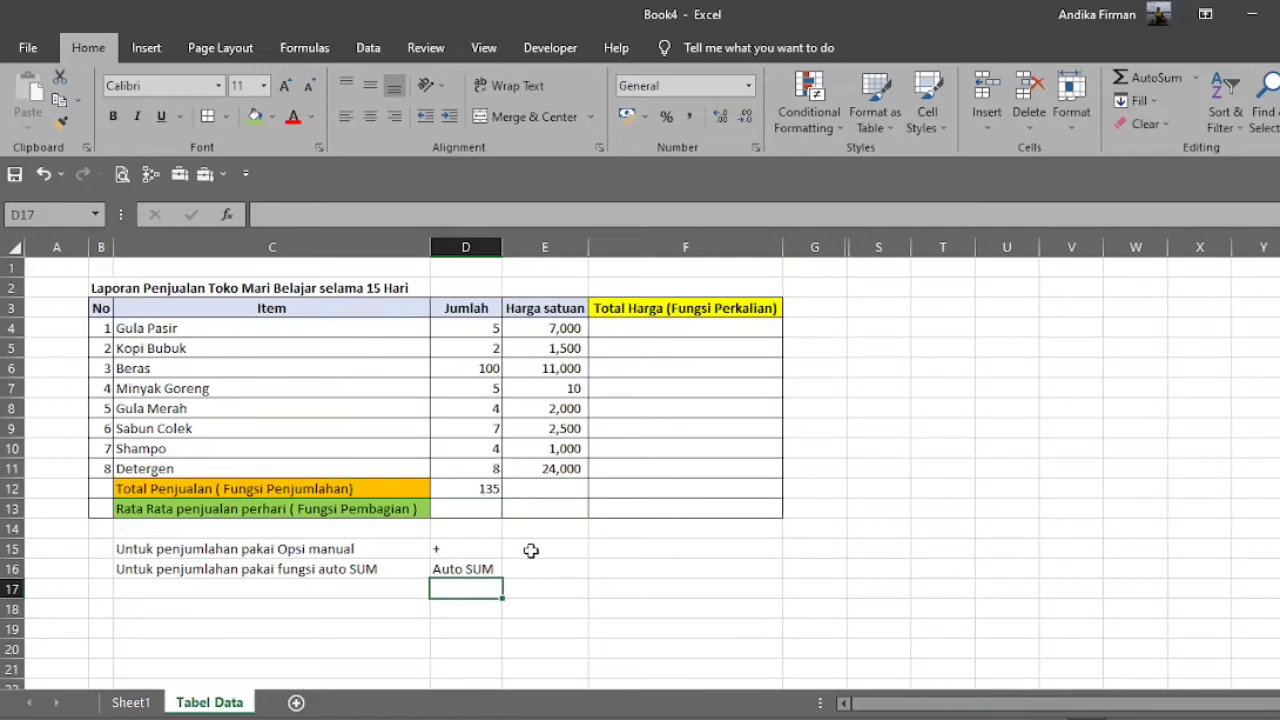
# Check the Fungsi Perkalian entry in the function list on Sheet1 and return to the Tabel Data sheet.
pyautogui.click(484, 569)
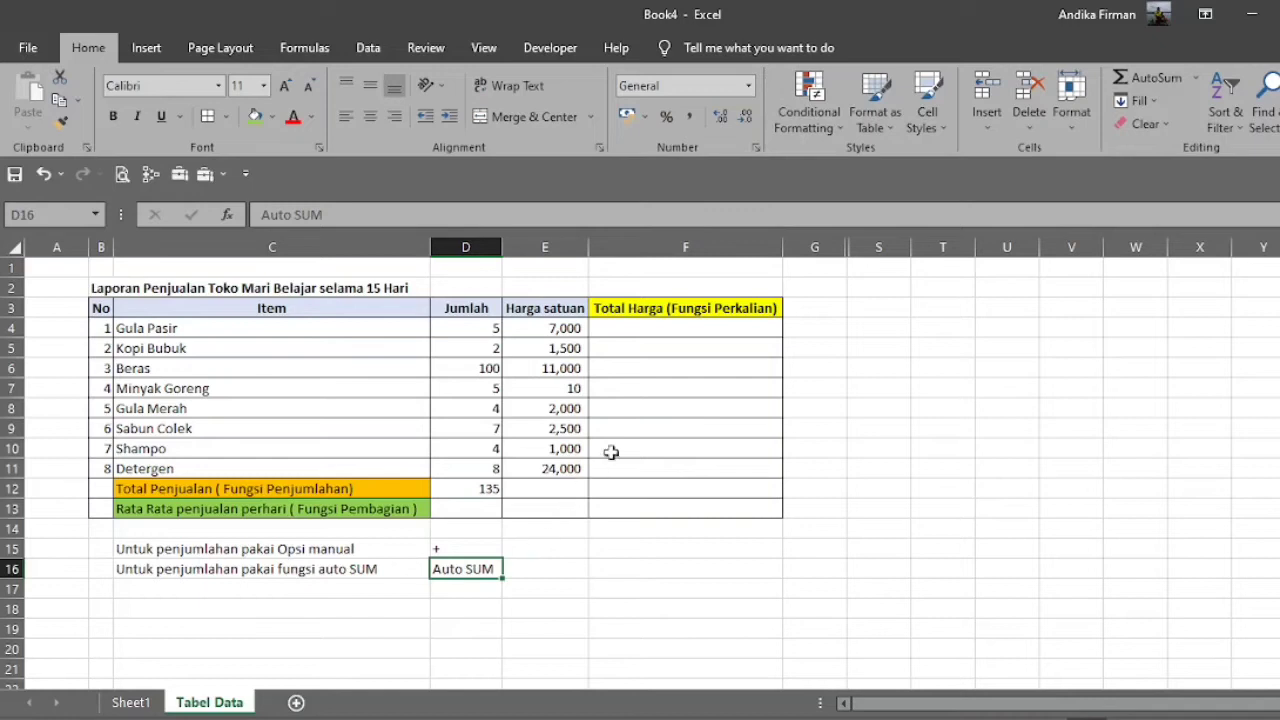
pyautogui.click(130, 702)
pyautogui.moveTo(107, 338); pyautogui.dragTo(200, 338)
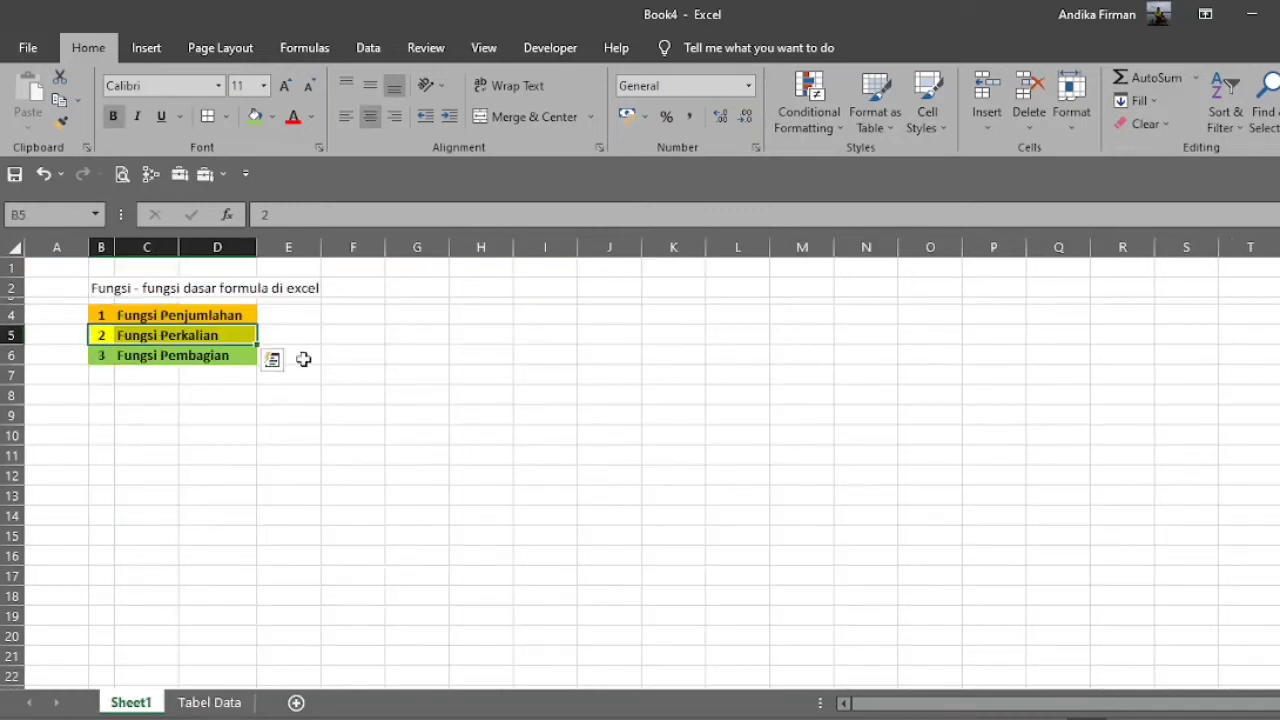
pyautogui.click(209, 702)
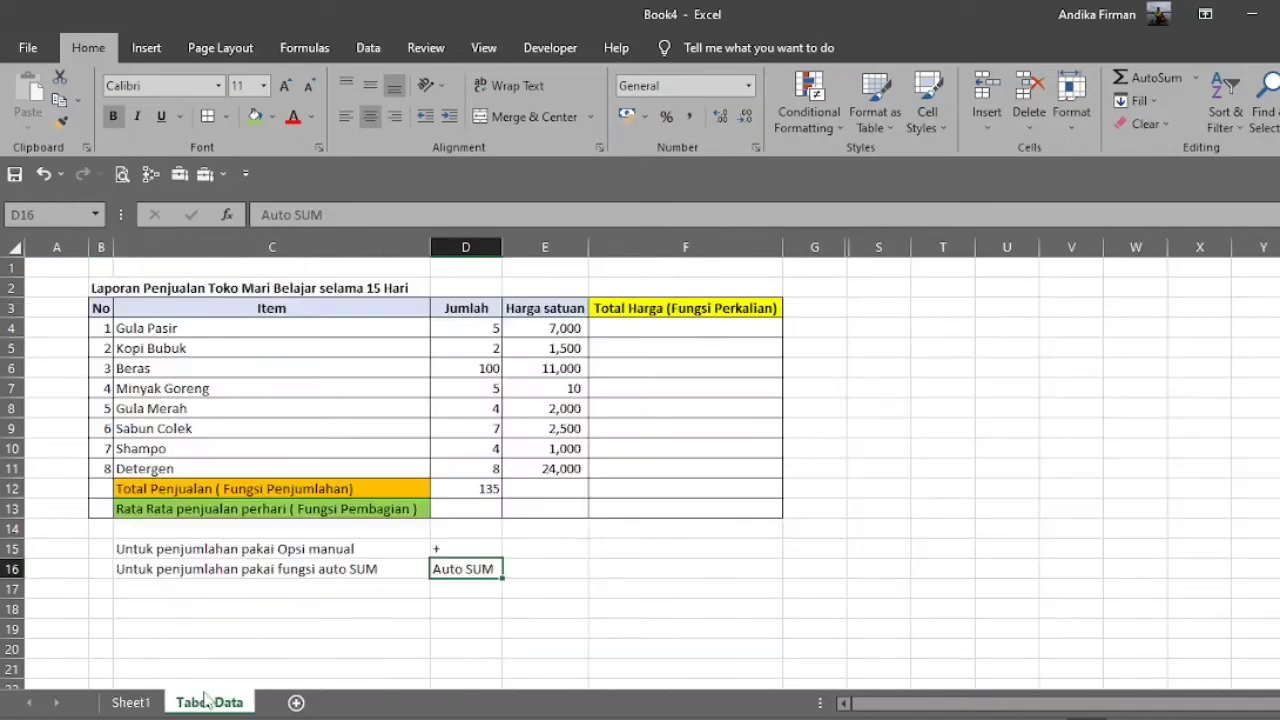
pyautogui.click(694, 330)
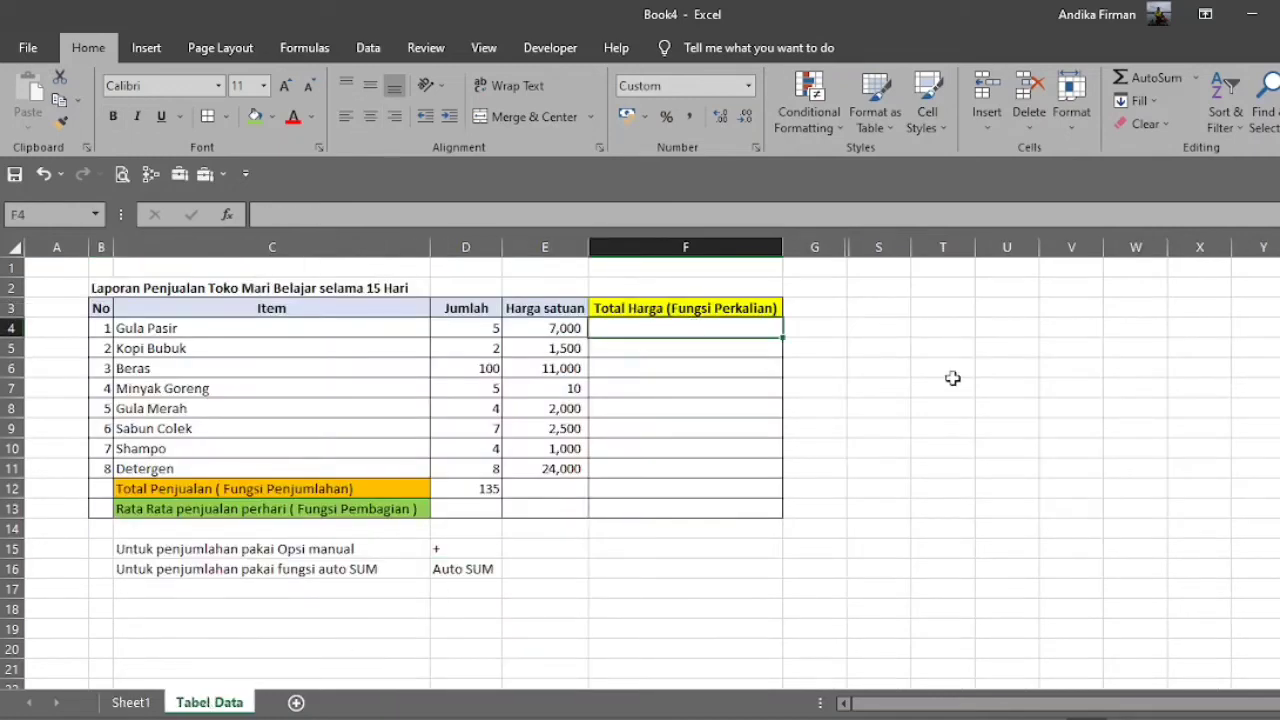
pyautogui.write('=')
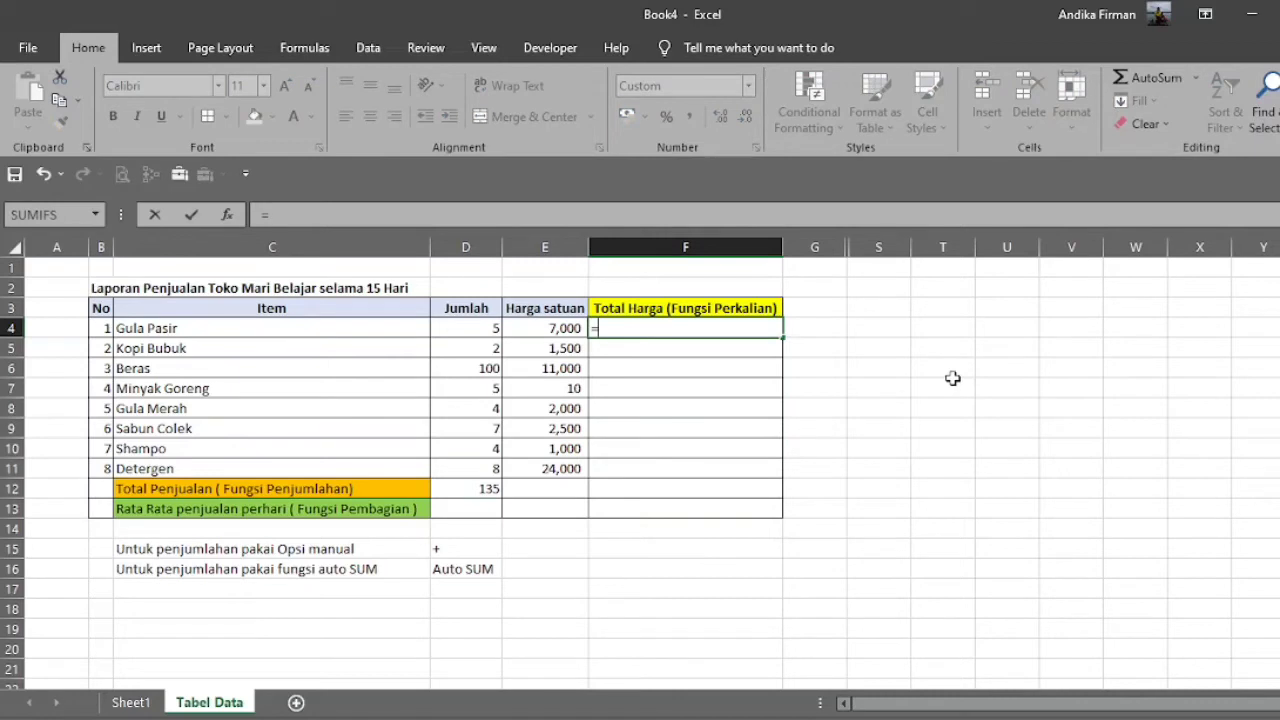
pyautogui.press('Escape')
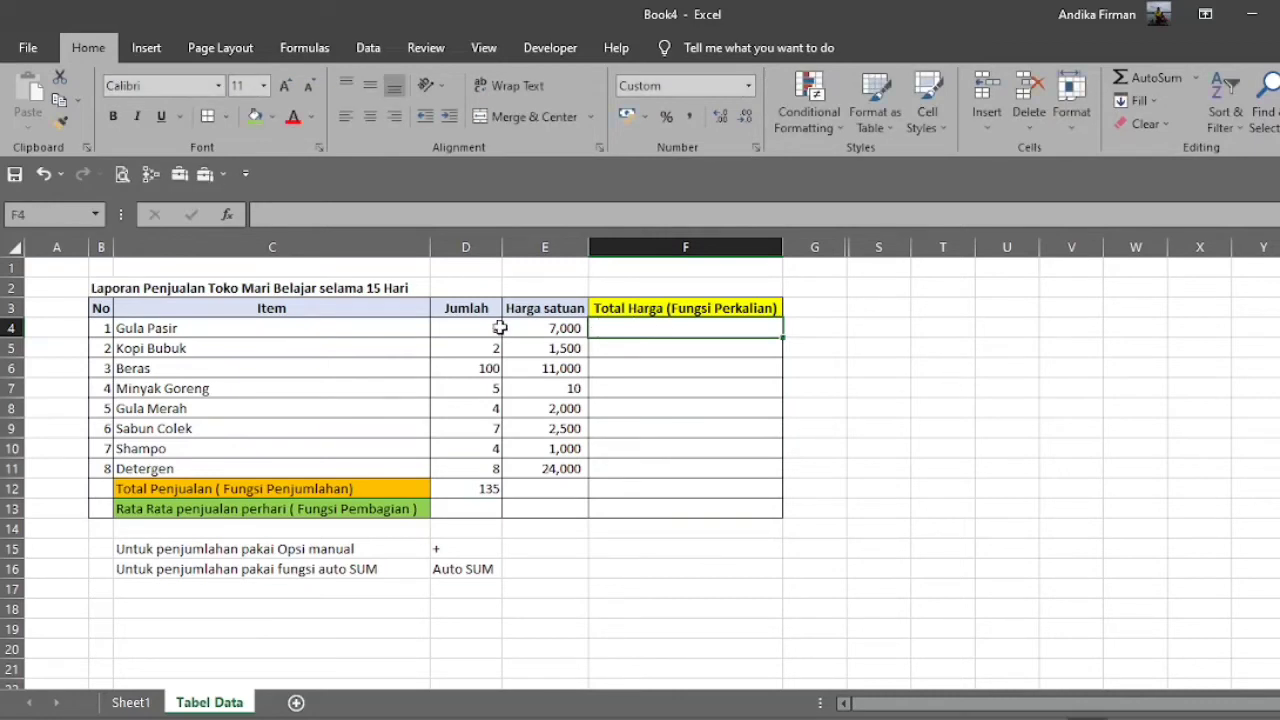
pyautogui.click(474, 327)
pyautogui.click(546, 327)
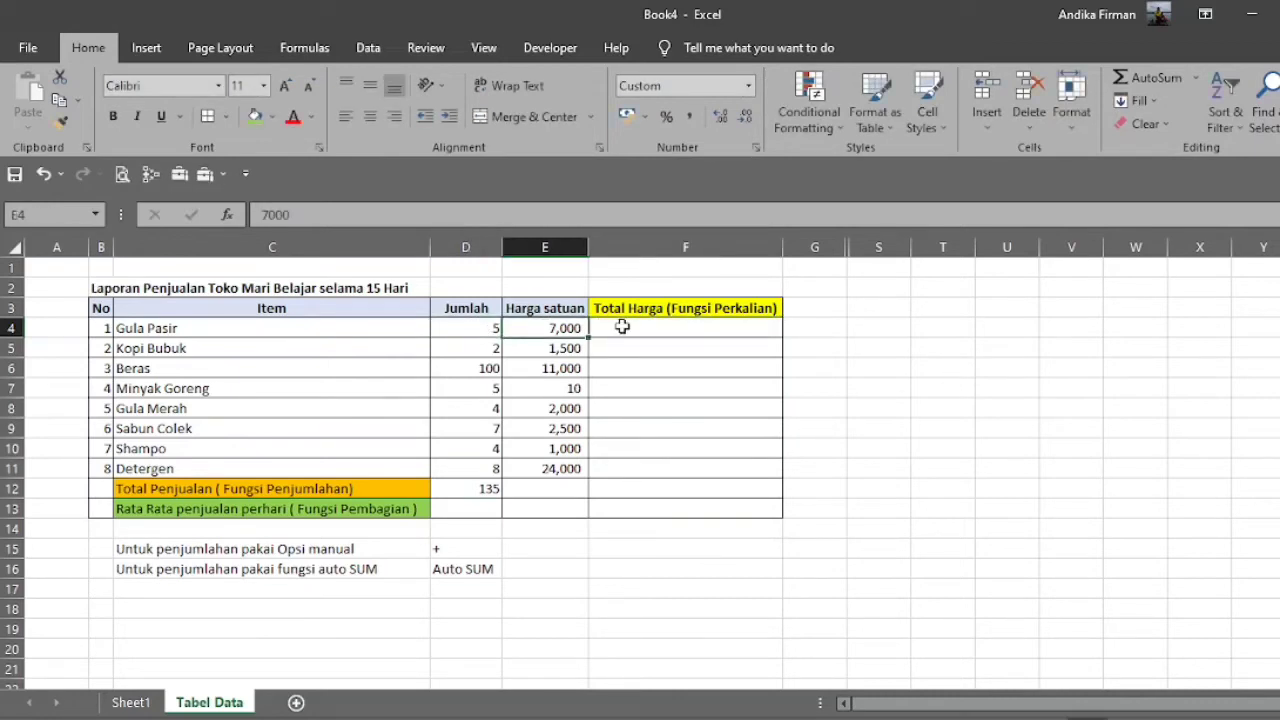
# Calculate the Total Harga for Gula Pasir in cell F4 with the multiplication formula =D4*E4.
pyautogui.click(680, 330)
pyautogui.write('=')
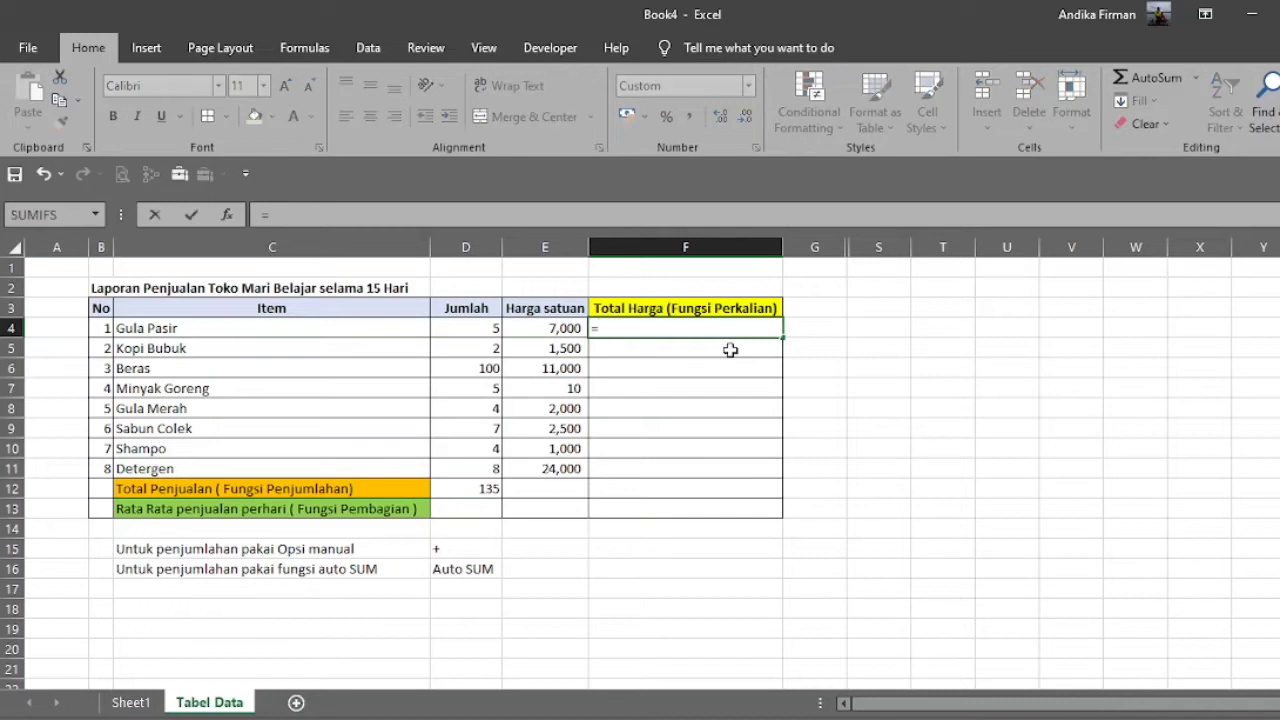
pyautogui.press('Left')
pyautogui.press('Left')
pyautogui.write('*')
pyautogui.press('Left')
pyautogui.press('Return')
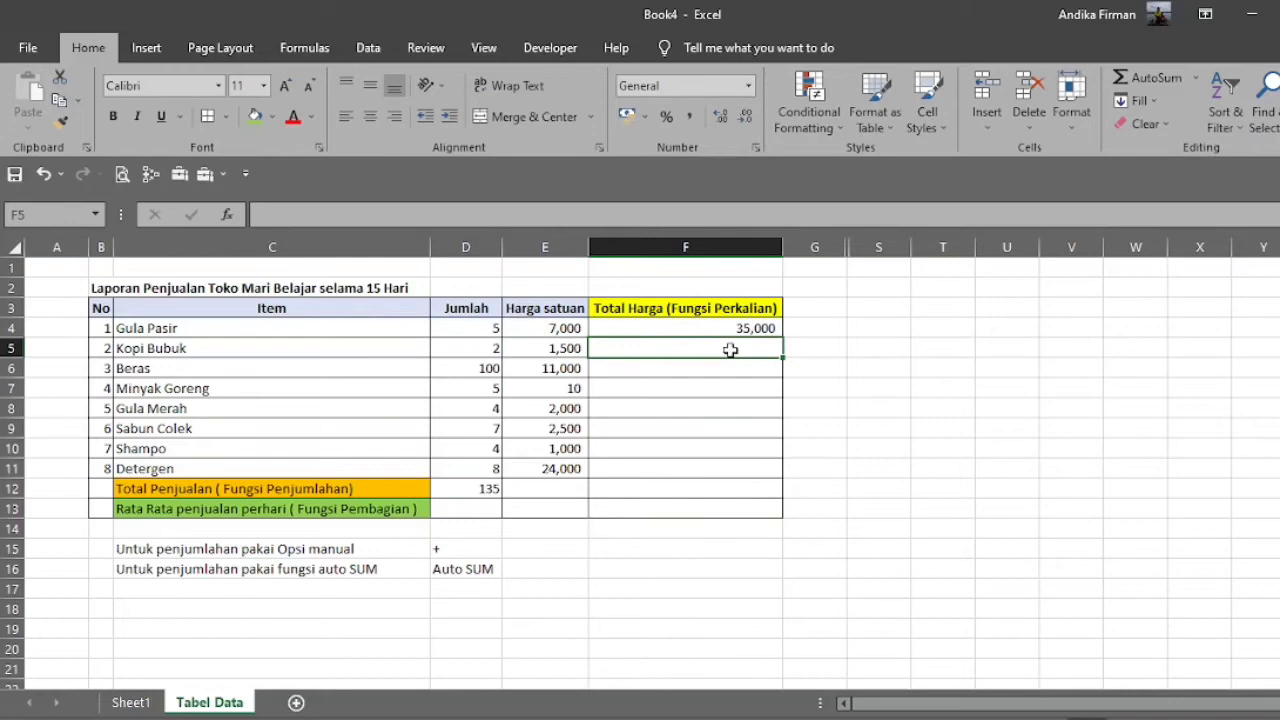
pyautogui.click(776, 333)
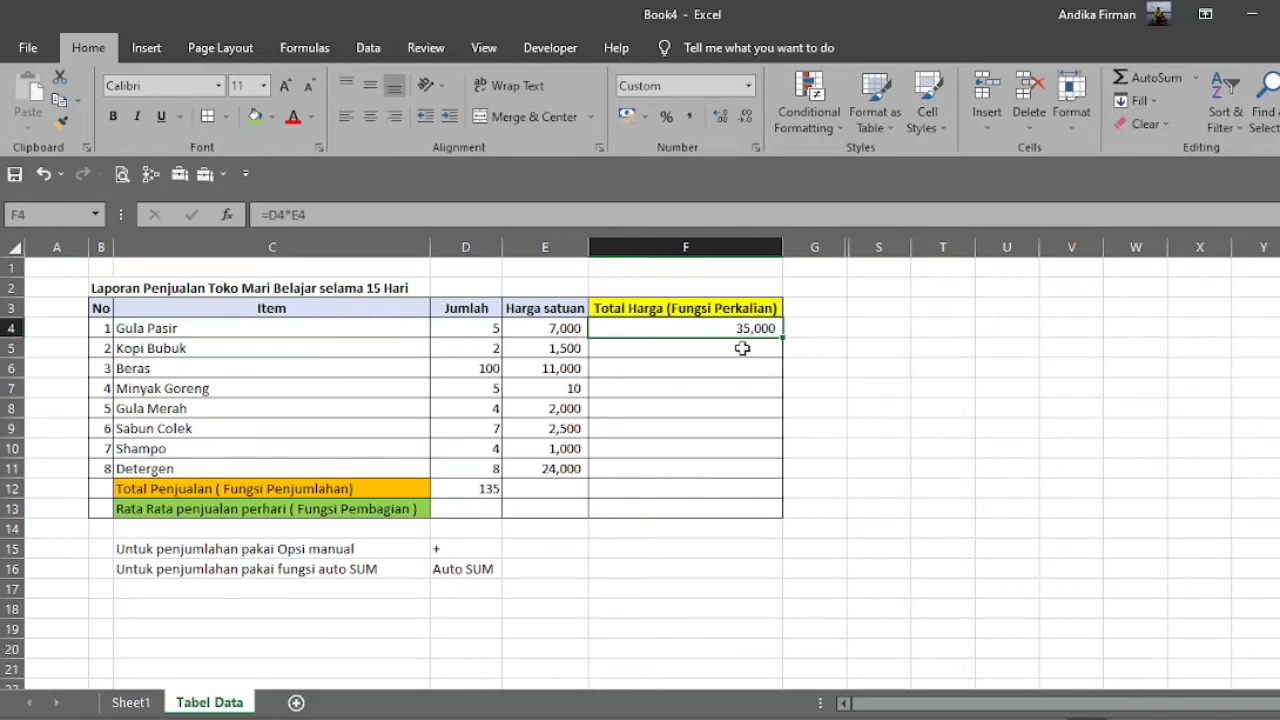
# Calculate the Total Harga for Kopi Bubuk in cell F5 with the multiplication formula =E5*D5.
pyautogui.click(747, 351)
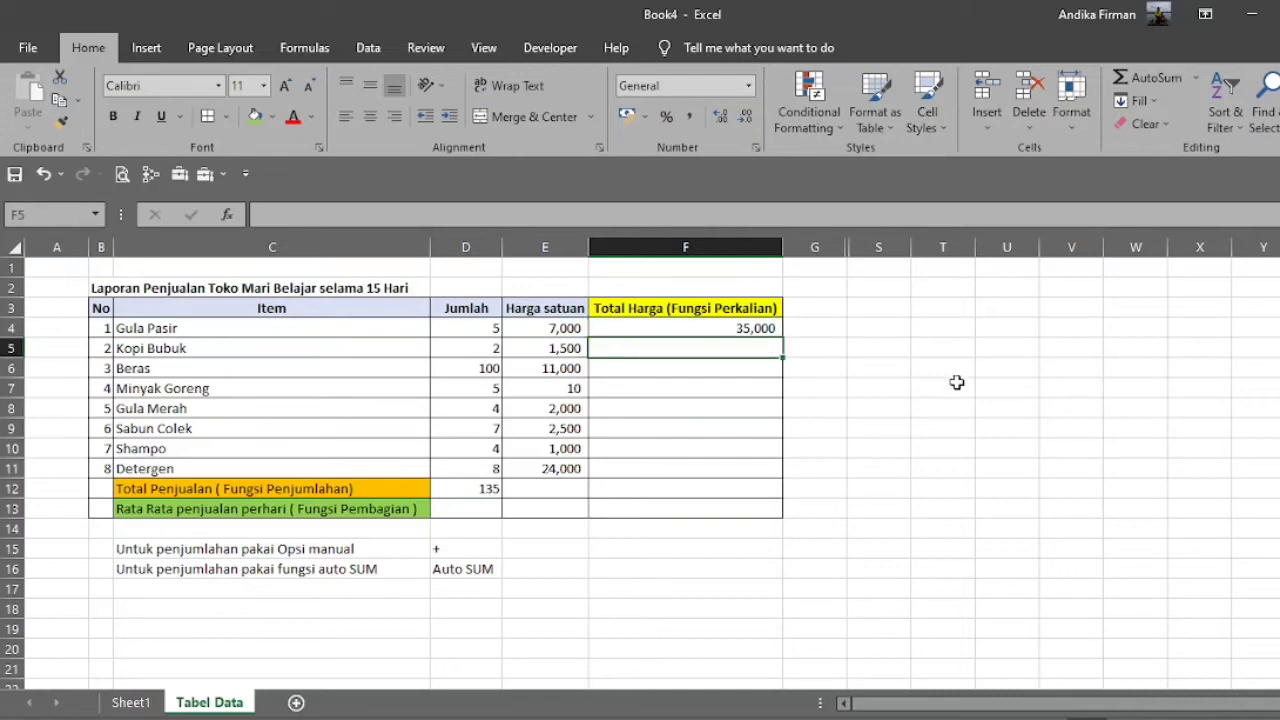
pyautogui.write('=')
pyautogui.press('Left')
pyautogui.write('*')
pyautogui.press('Left')
pyautogui.press('Left')
pyautogui.press('Return')
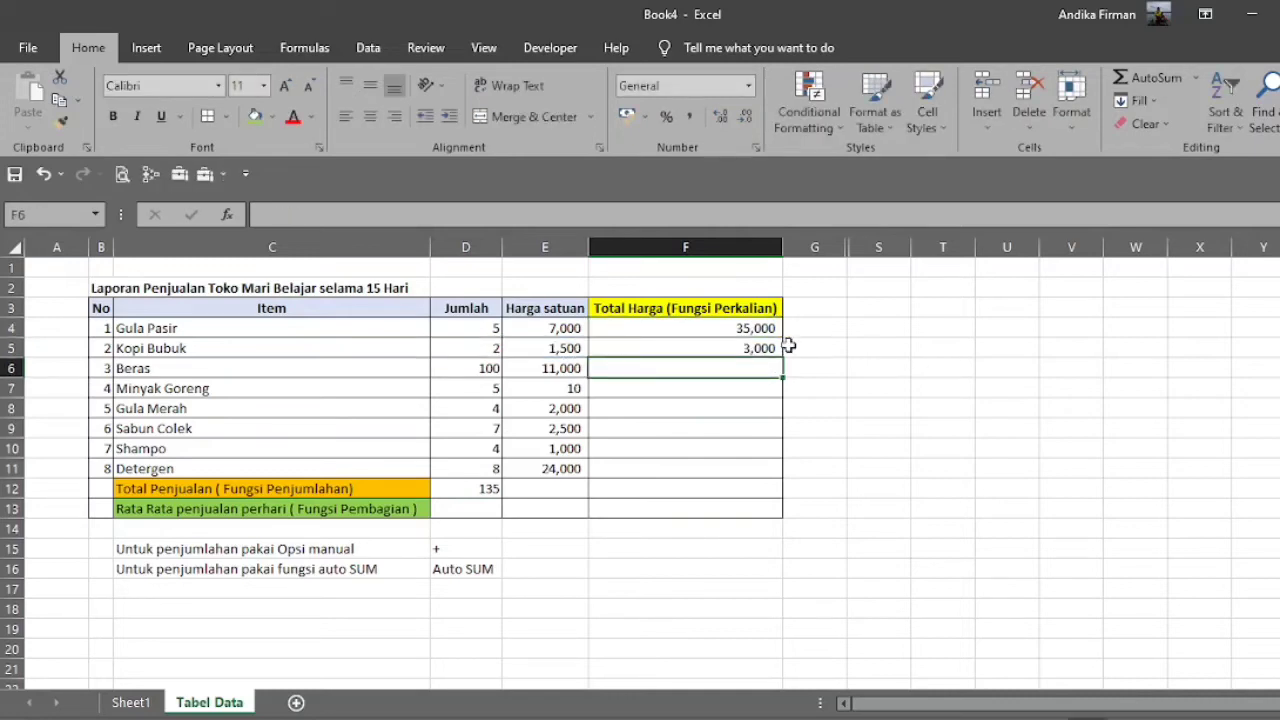
# Try pasting the Kopi Bubuk multiplication formula from F5 into F6:F11 with the Formulas paste option, and undo it.
pyautogui.click(776, 350)
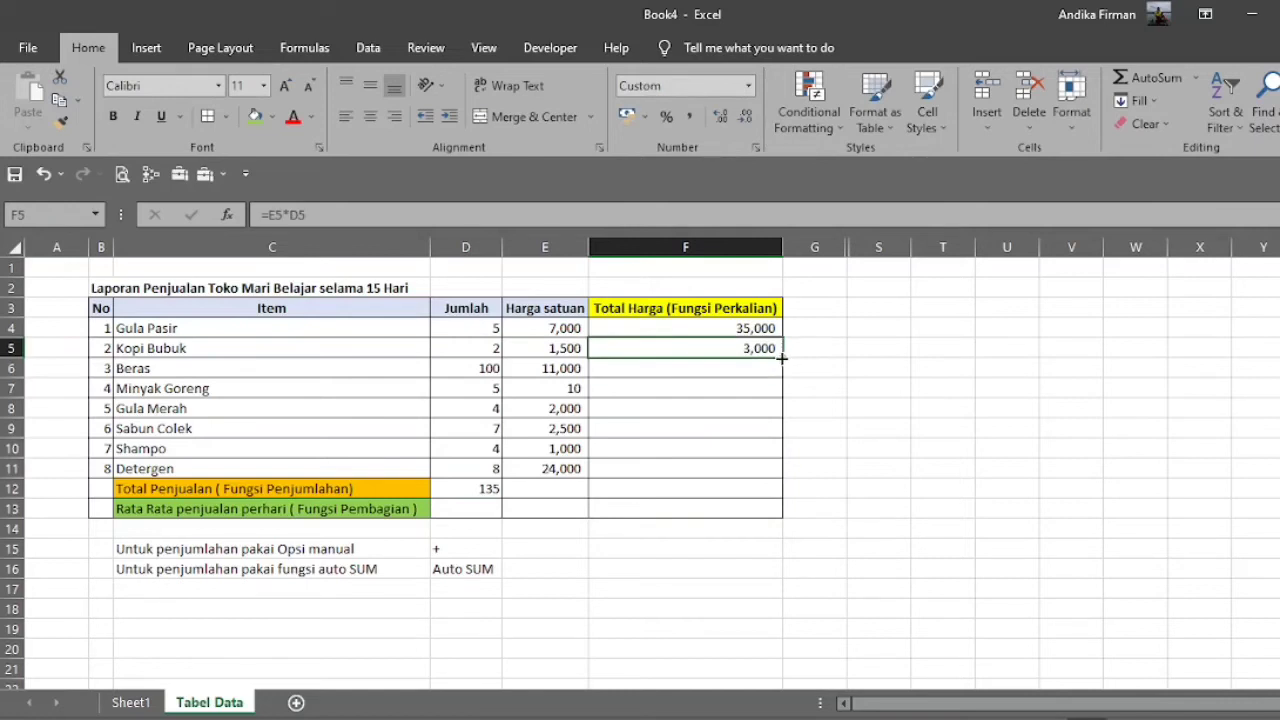
pyautogui.hotkey('ctrl', 'c')
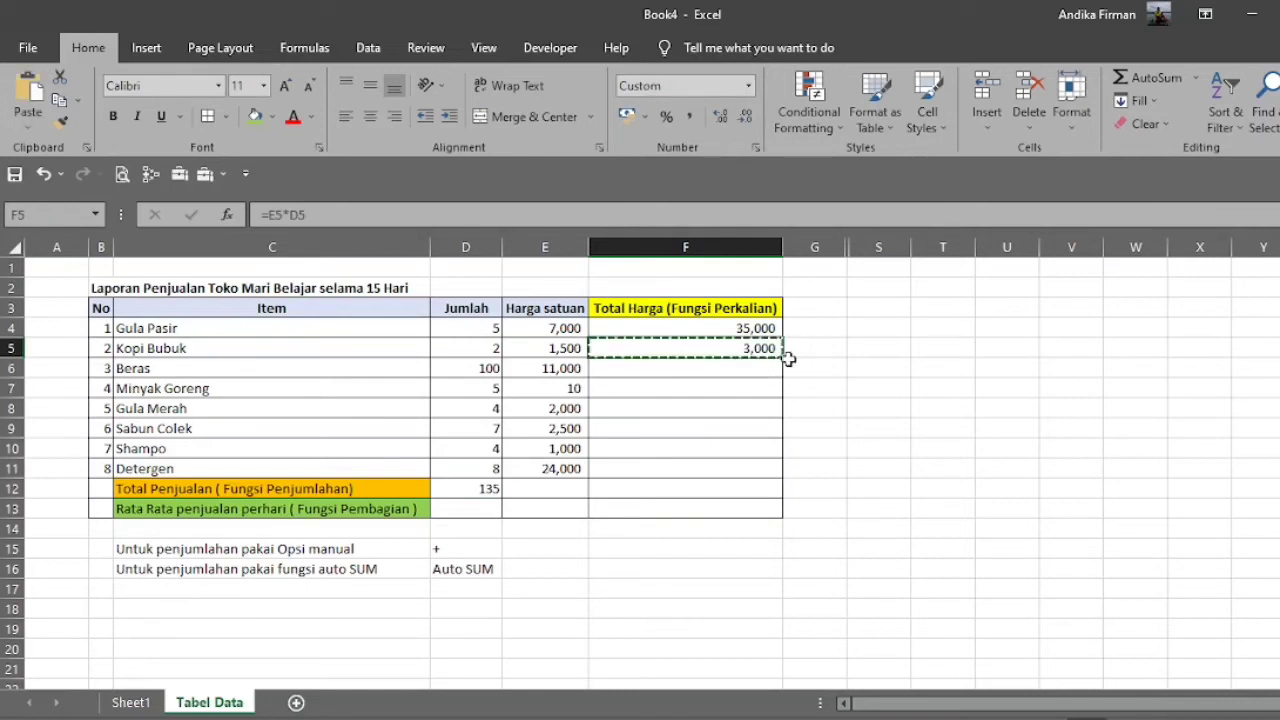
pyautogui.rightClick(772, 352)
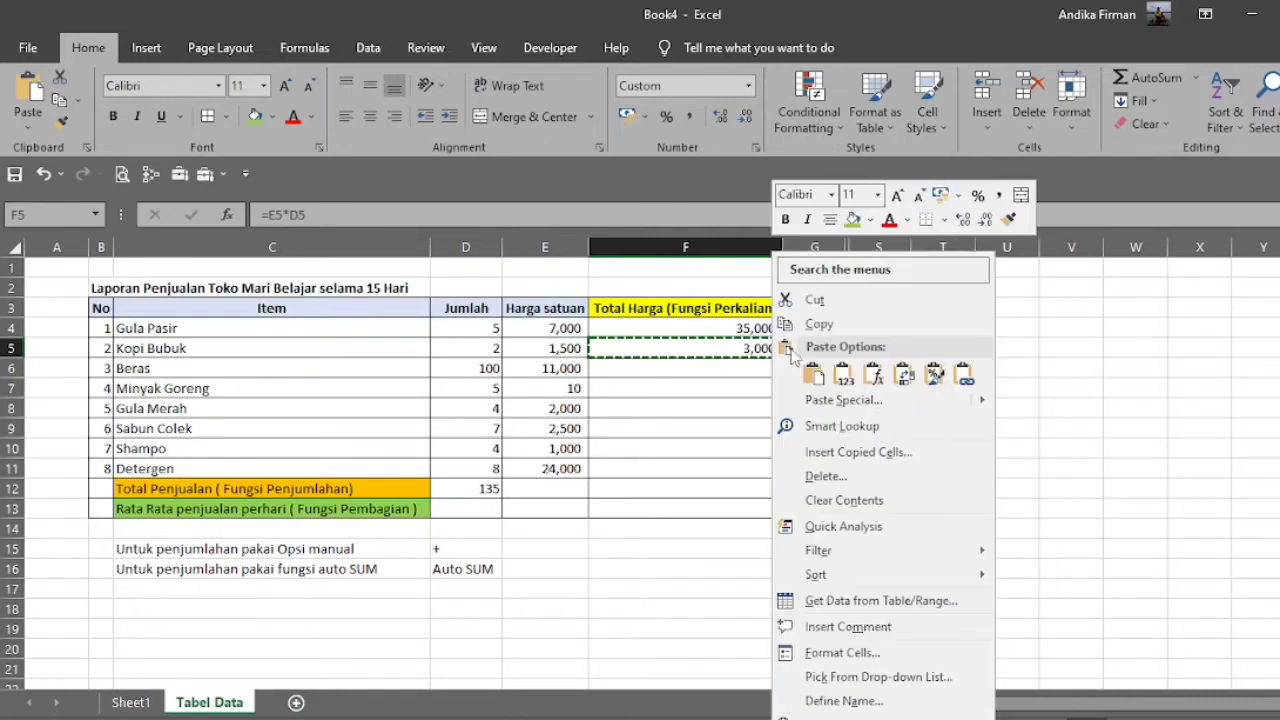
pyautogui.click(841, 325)
pyautogui.moveTo(768, 371); pyautogui.dragTo(745, 465)
pyautogui.rightClick(747, 464)
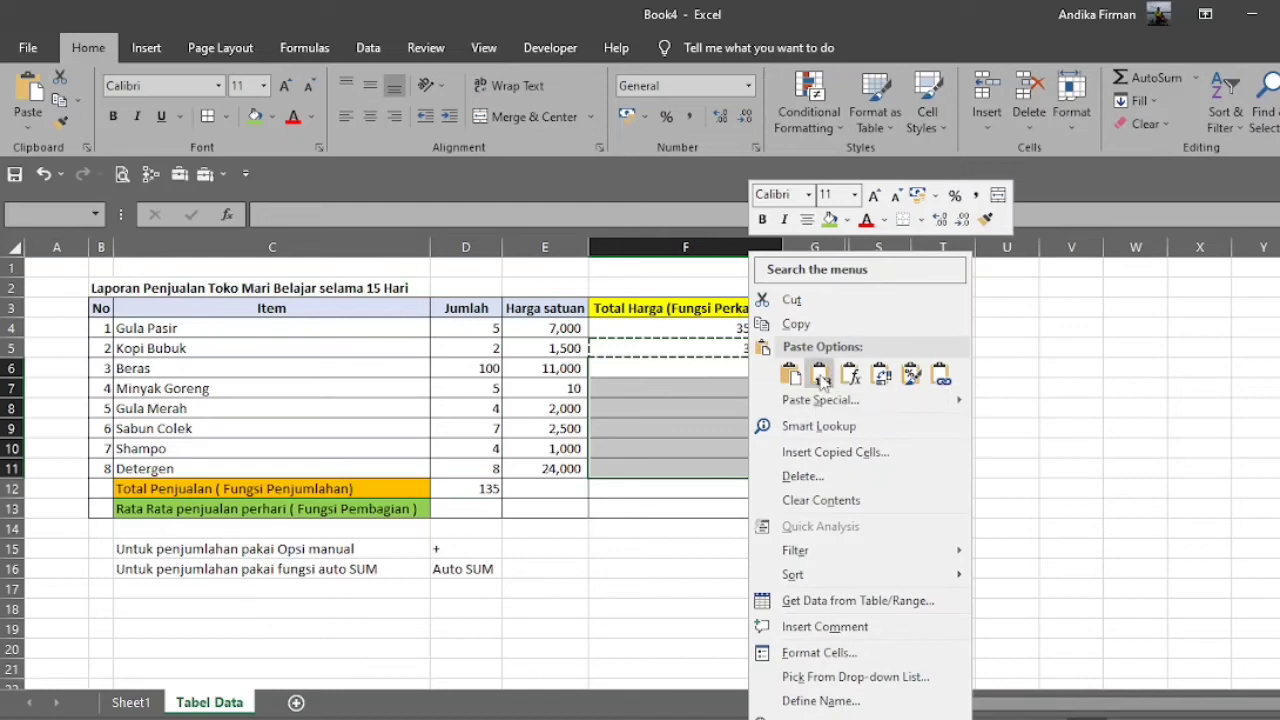
pyautogui.click(821, 376)
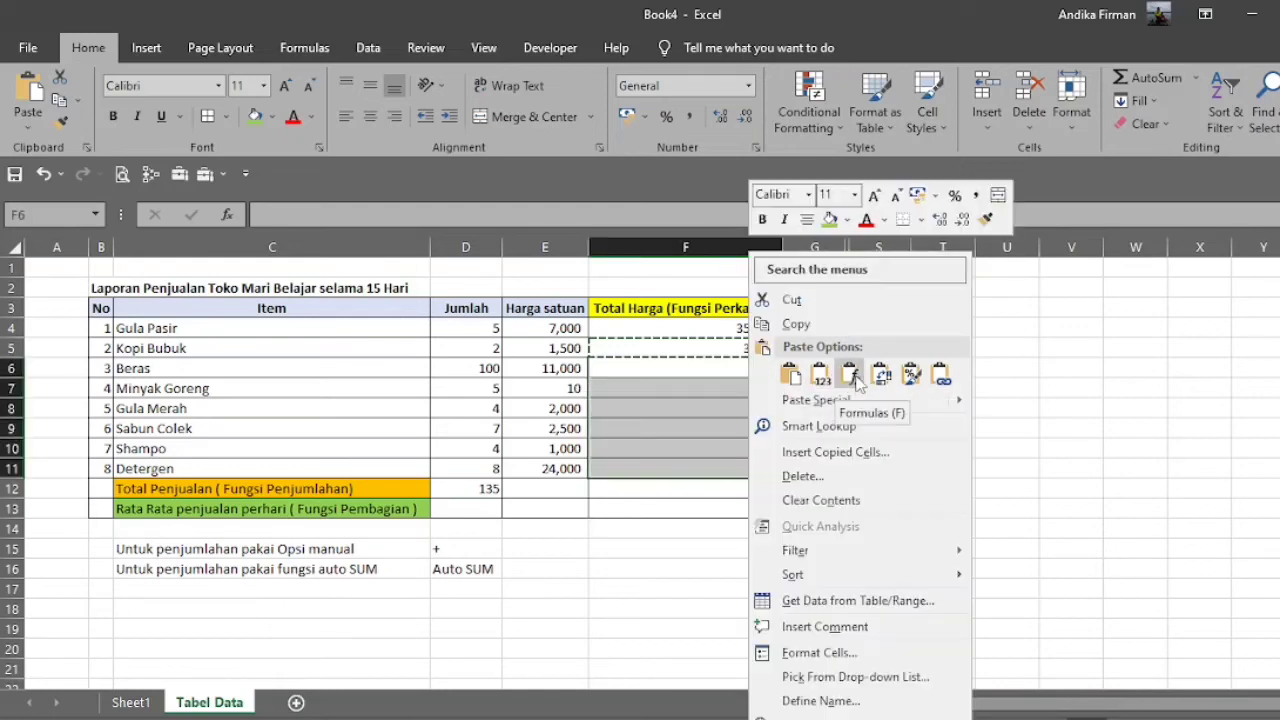
pyautogui.click(850, 376)
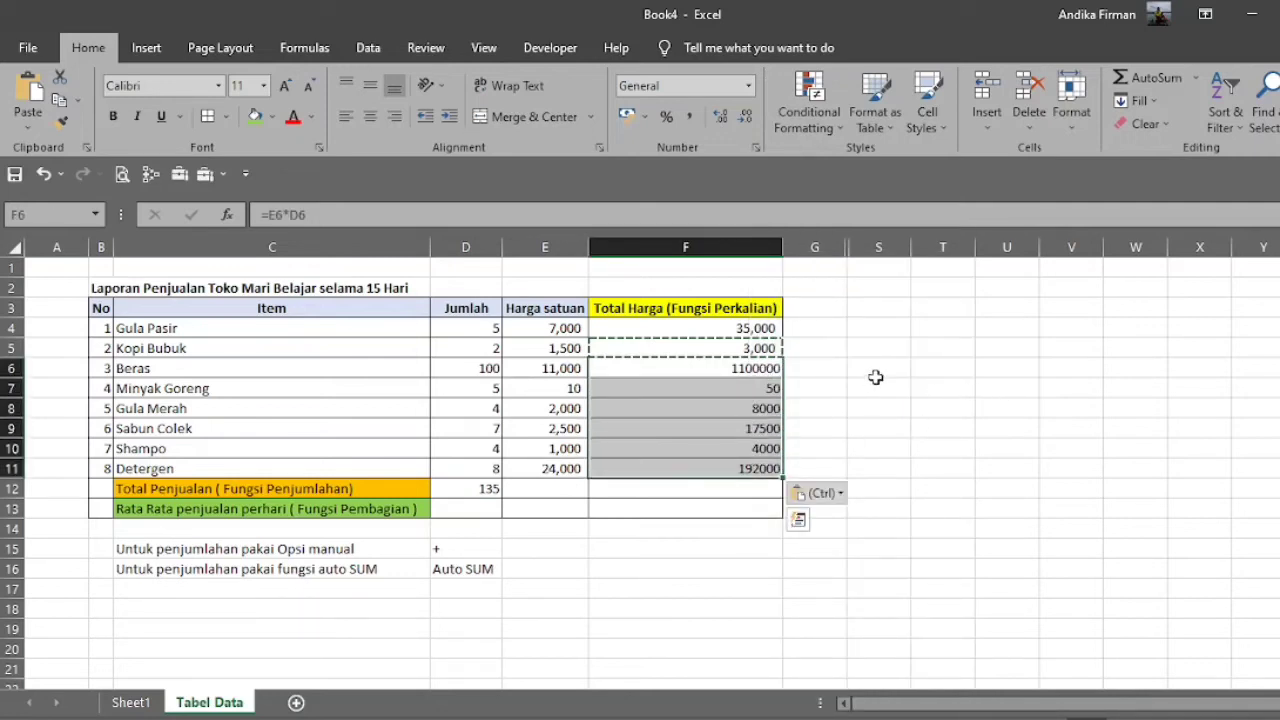
pyautogui.hotkey('ctrl', 'z')
# Fill the multiplication formula from F5 down to F11 for the remaining items, Beras through Detergen.
pyautogui.click(771, 370)
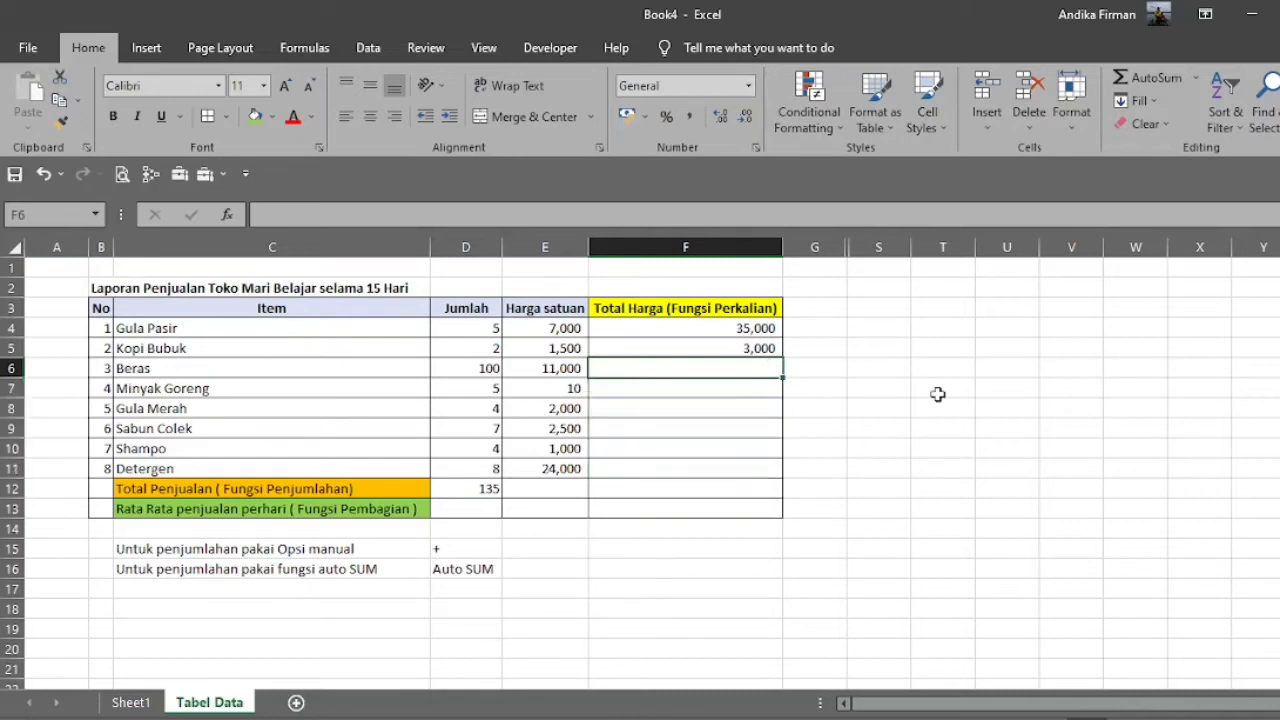
pyautogui.press('Up')
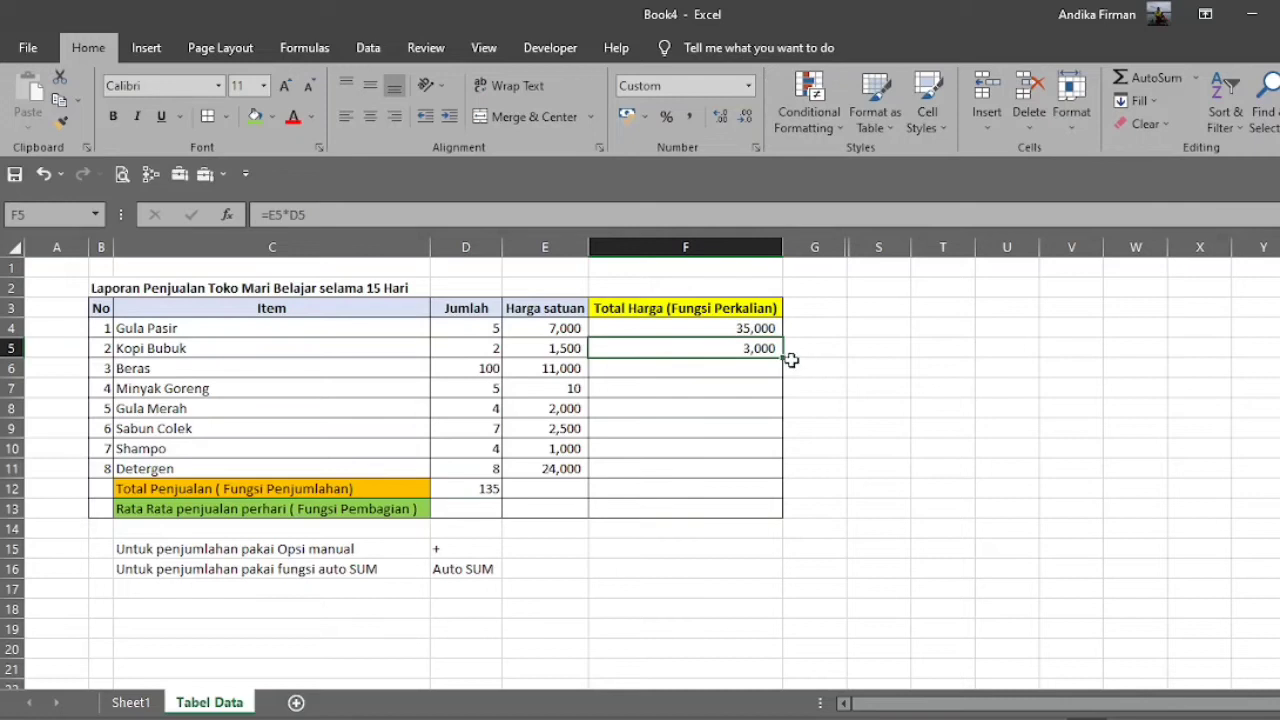
pyautogui.moveTo(783, 357); pyautogui.dragTo(782, 478)
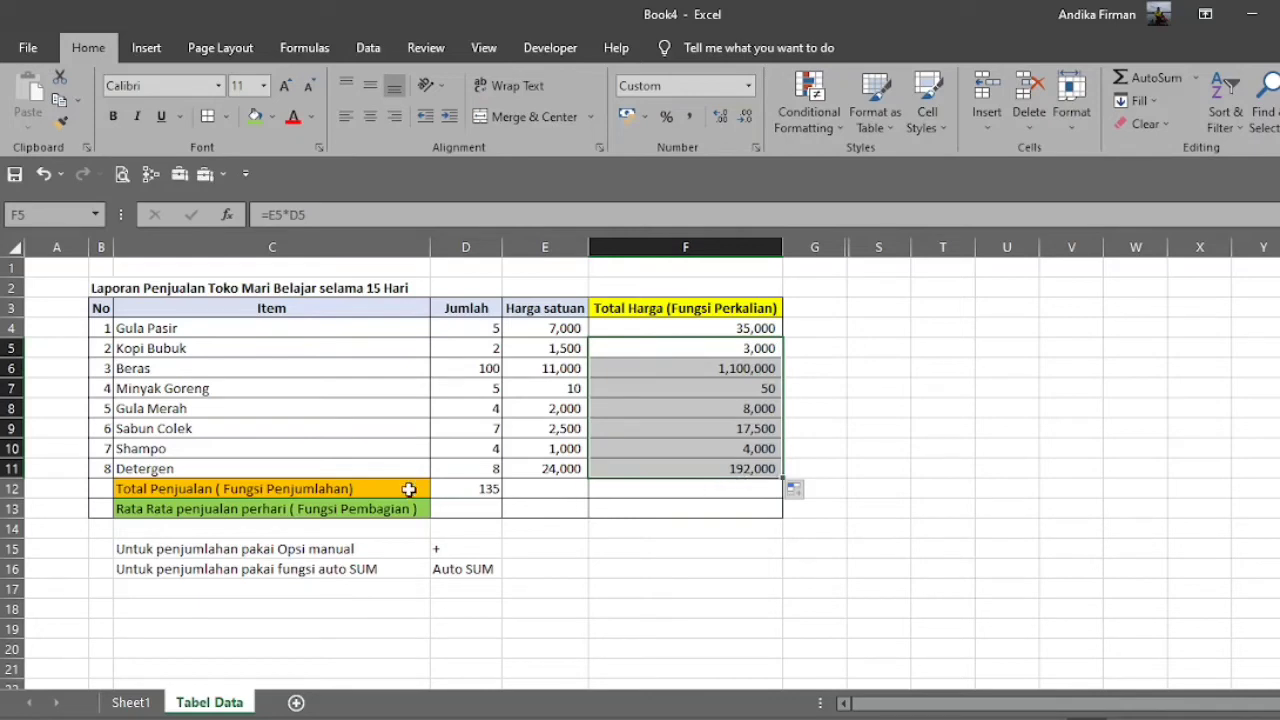
# Total the Total Harga column in cell F12 using AutoSum over F4:F11.
pyautogui.click(451, 488)
pyautogui.hotkey('ctrl', 'c')
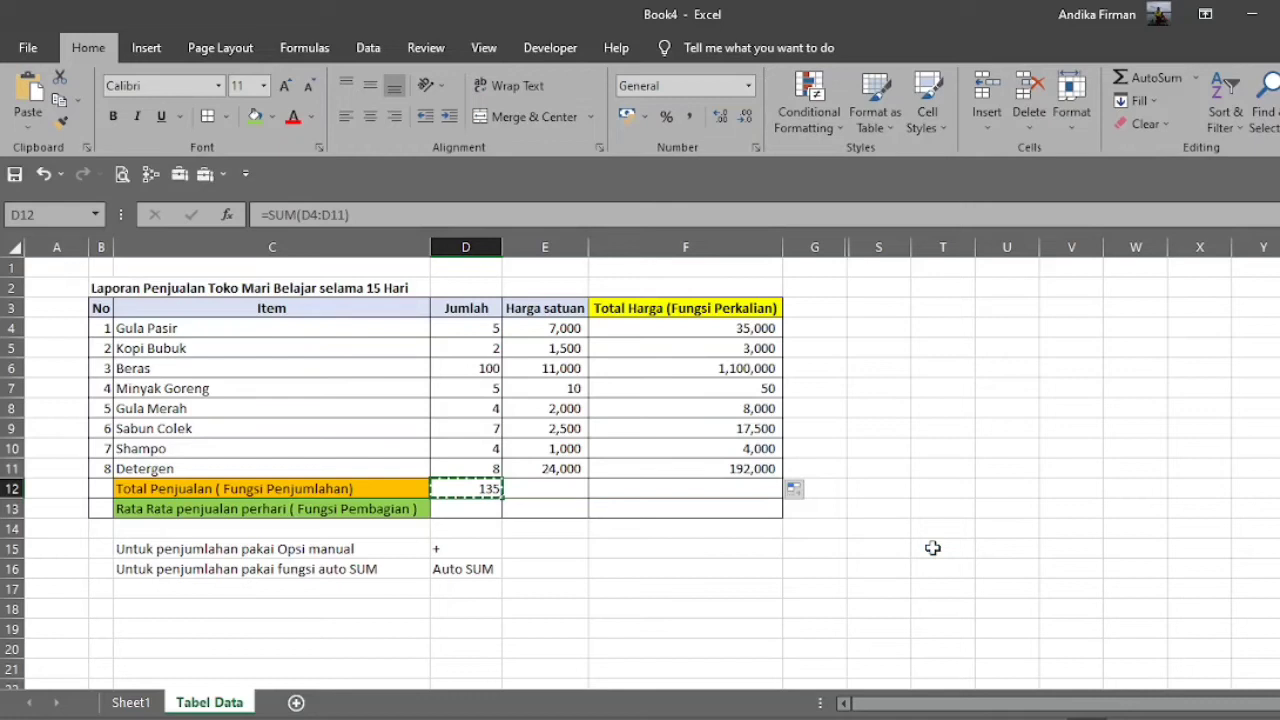
pyautogui.press('Right')
pyautogui.press('Right')
pyautogui.press('Escape')
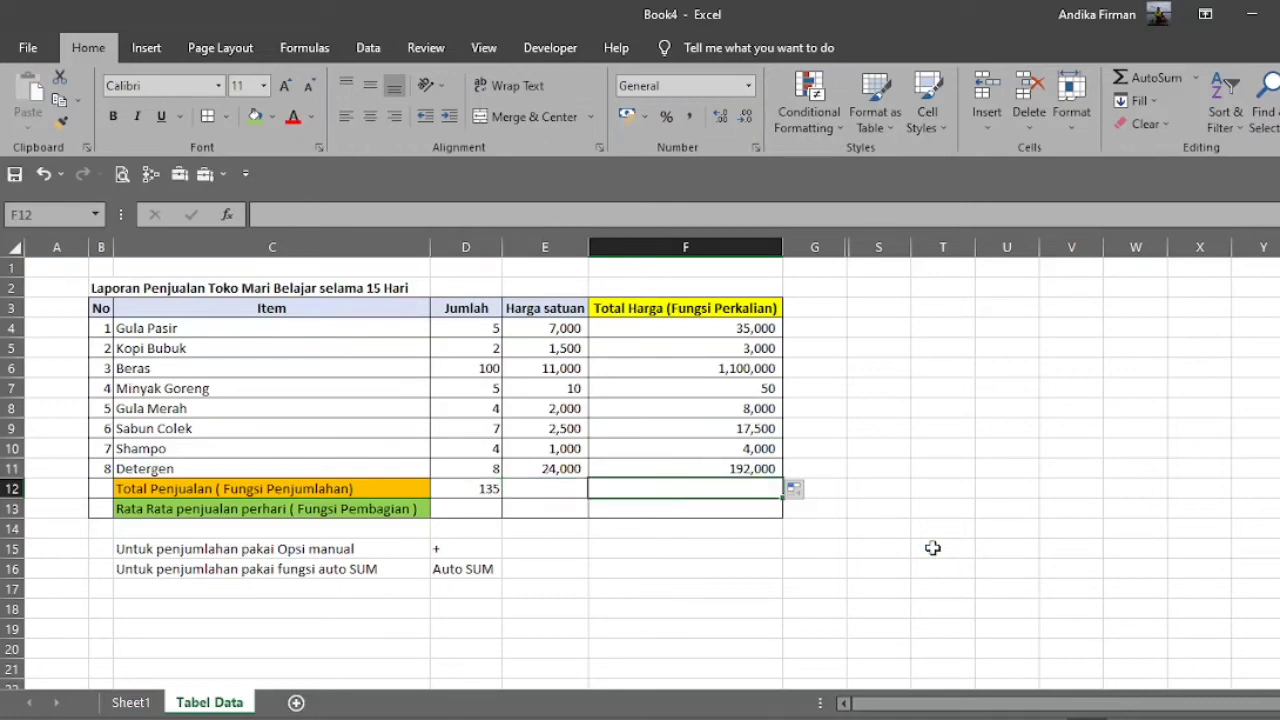
pyautogui.click(1148, 80)
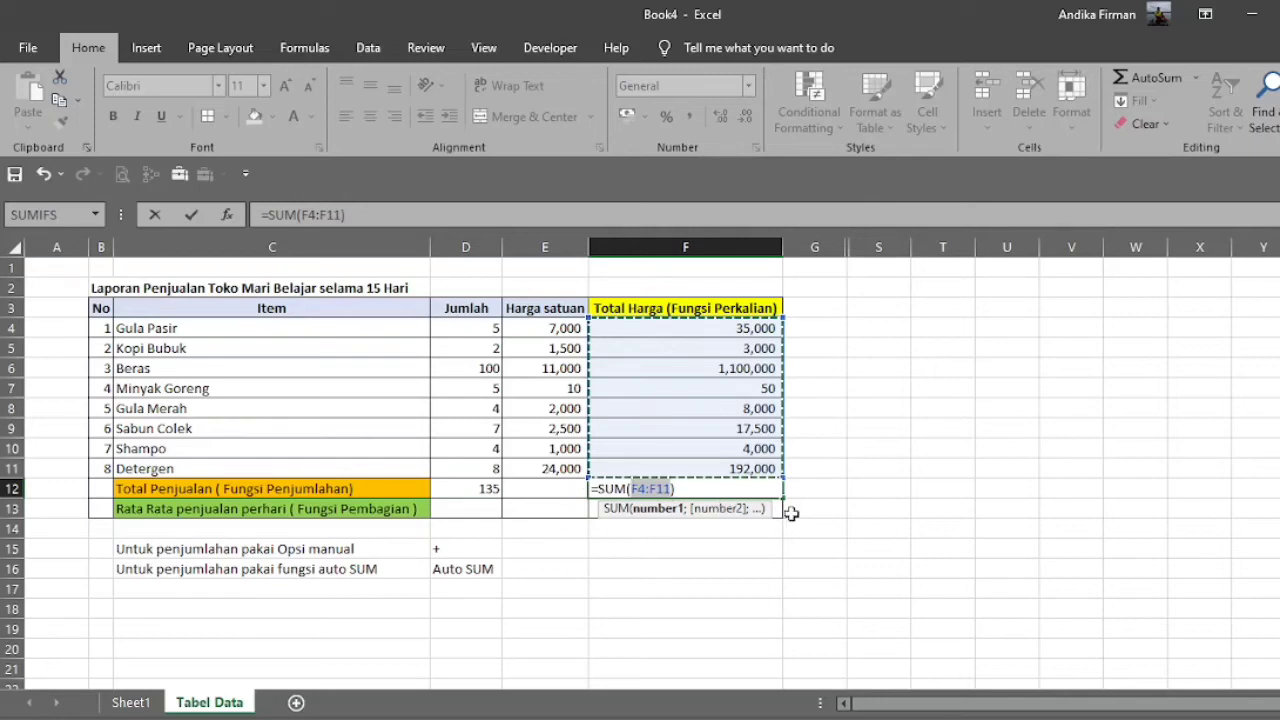
pyautogui.press('Return')
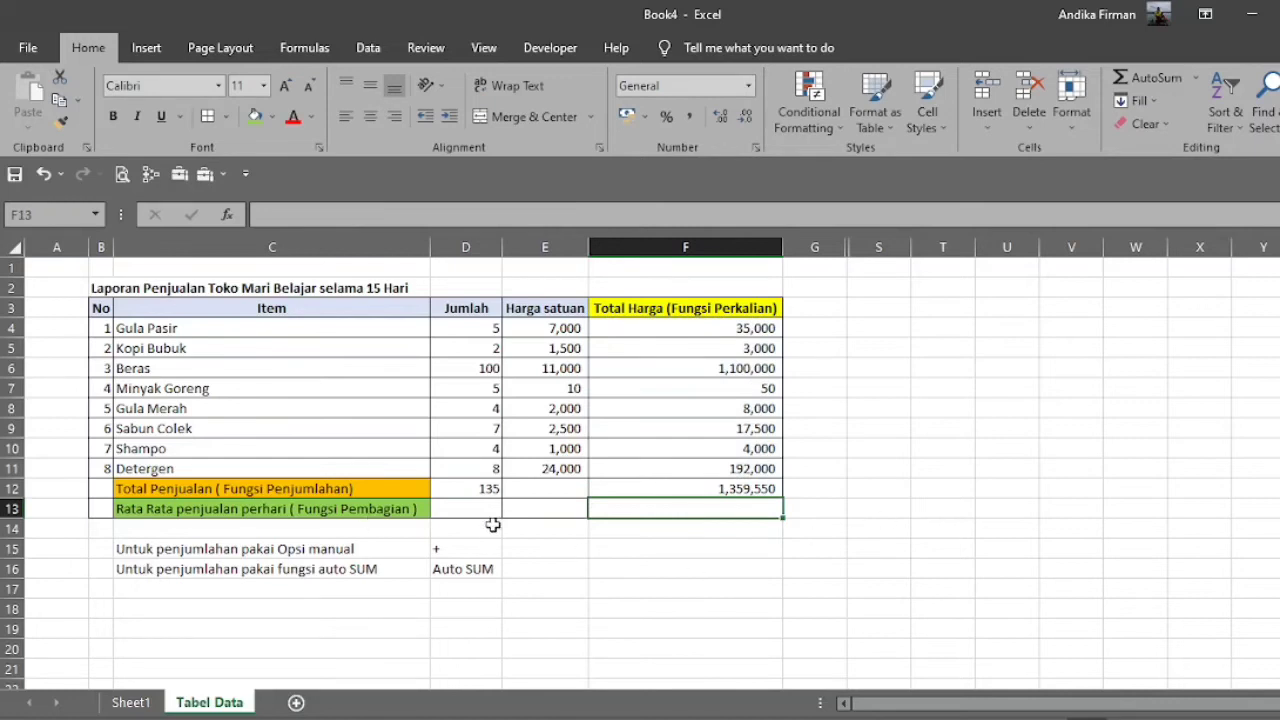
# Check the daily-average row label and the Fungsi Pembagian entry on Sheet1, and return to the Tabel Data sheet.
pyautogui.moveTo(140, 510); pyautogui.dragTo(383, 513)
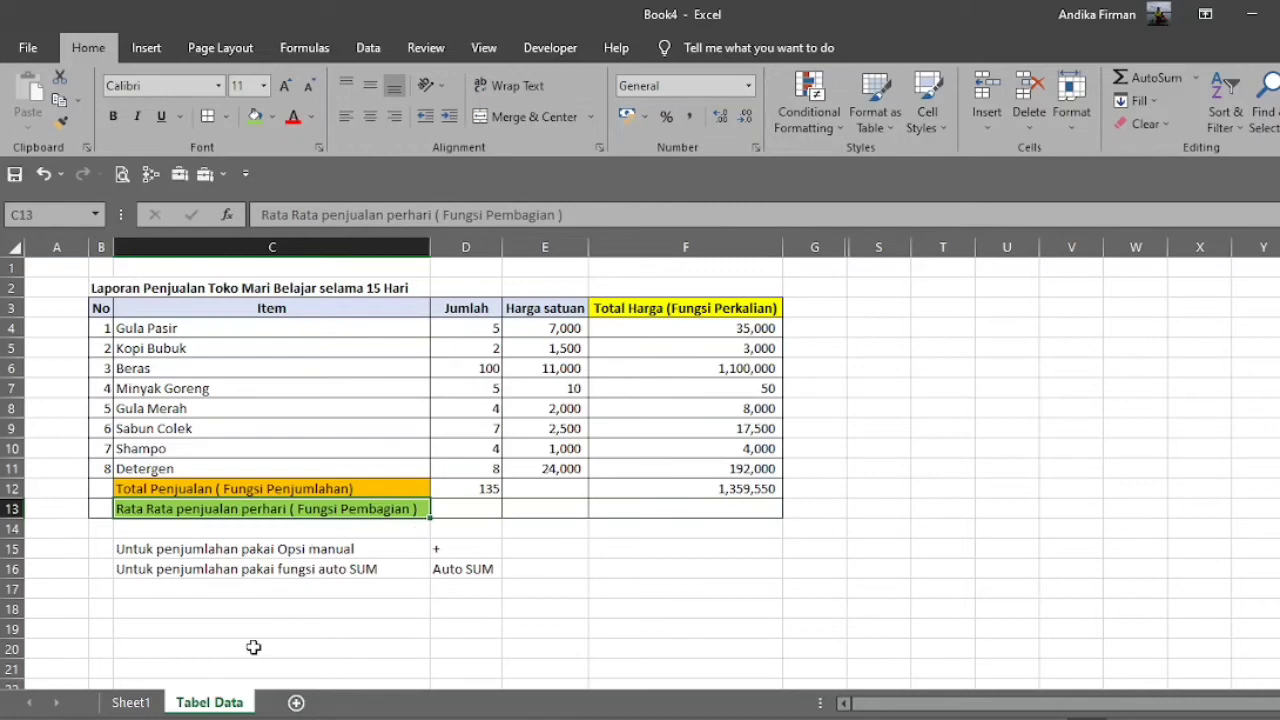
pyautogui.click(145, 706)
pyautogui.moveTo(101, 356); pyautogui.dragTo(217, 357)
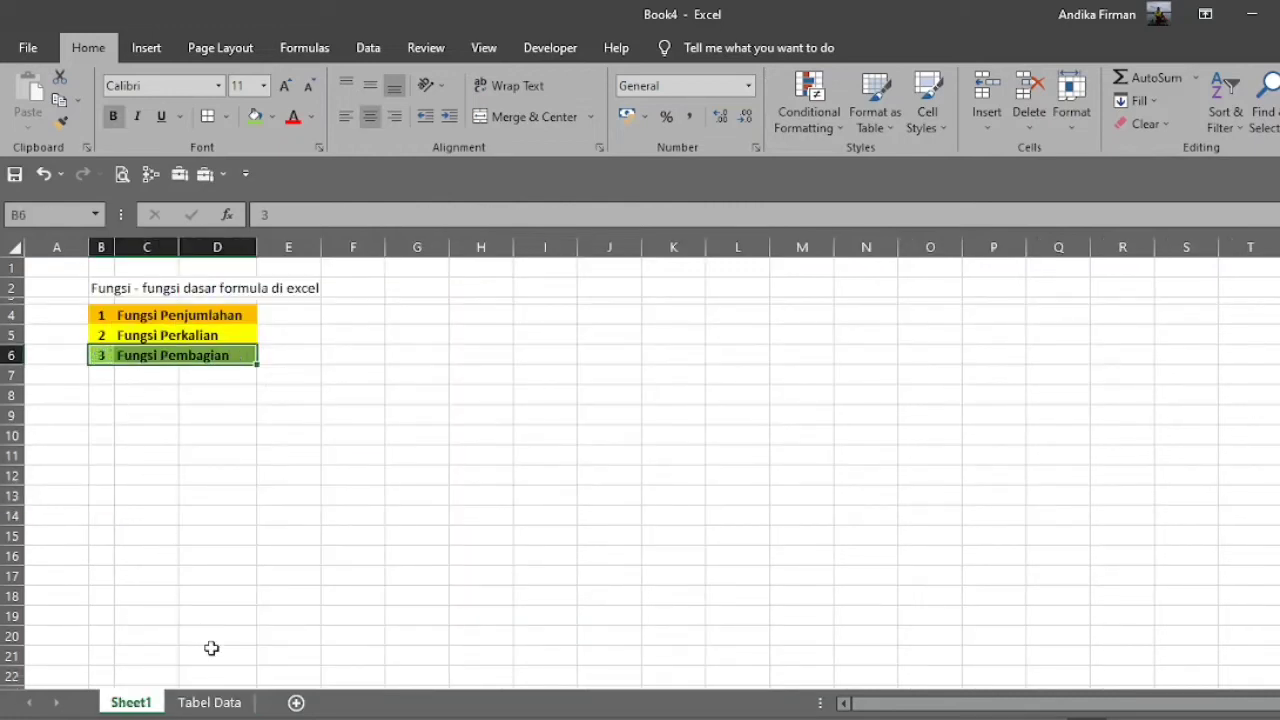
pyautogui.click(228, 701)
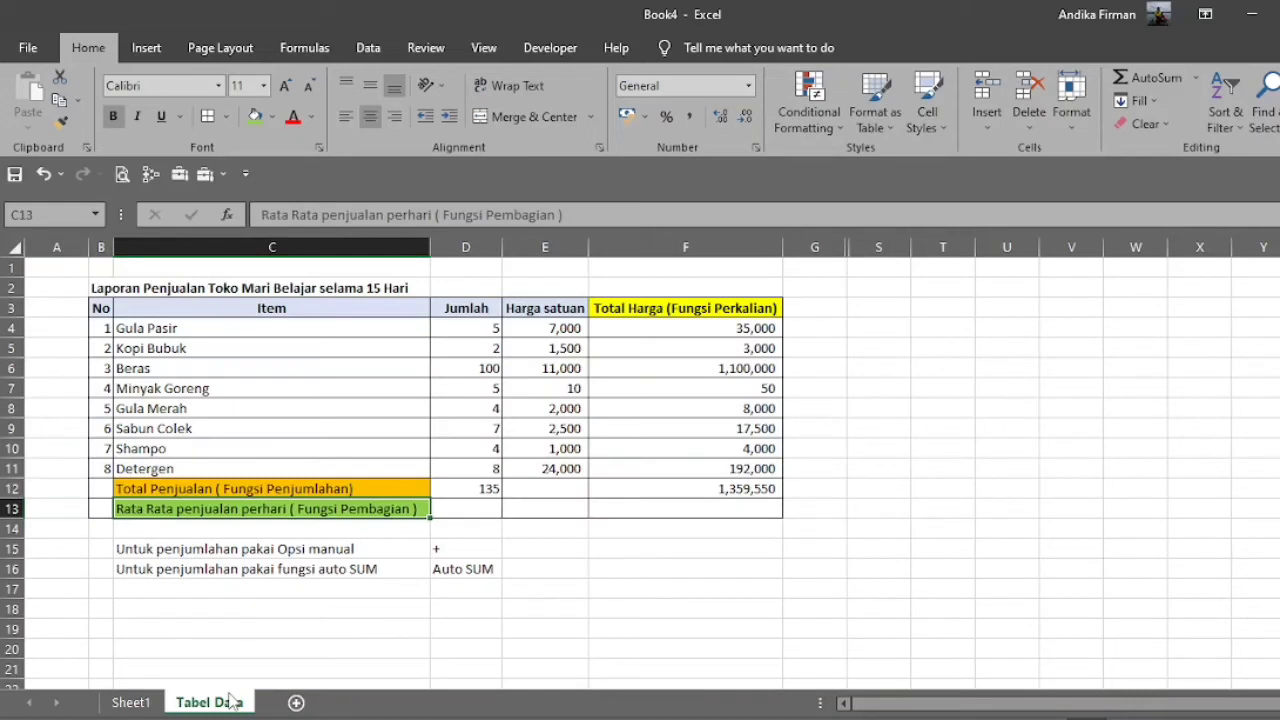
pyautogui.click(696, 505)
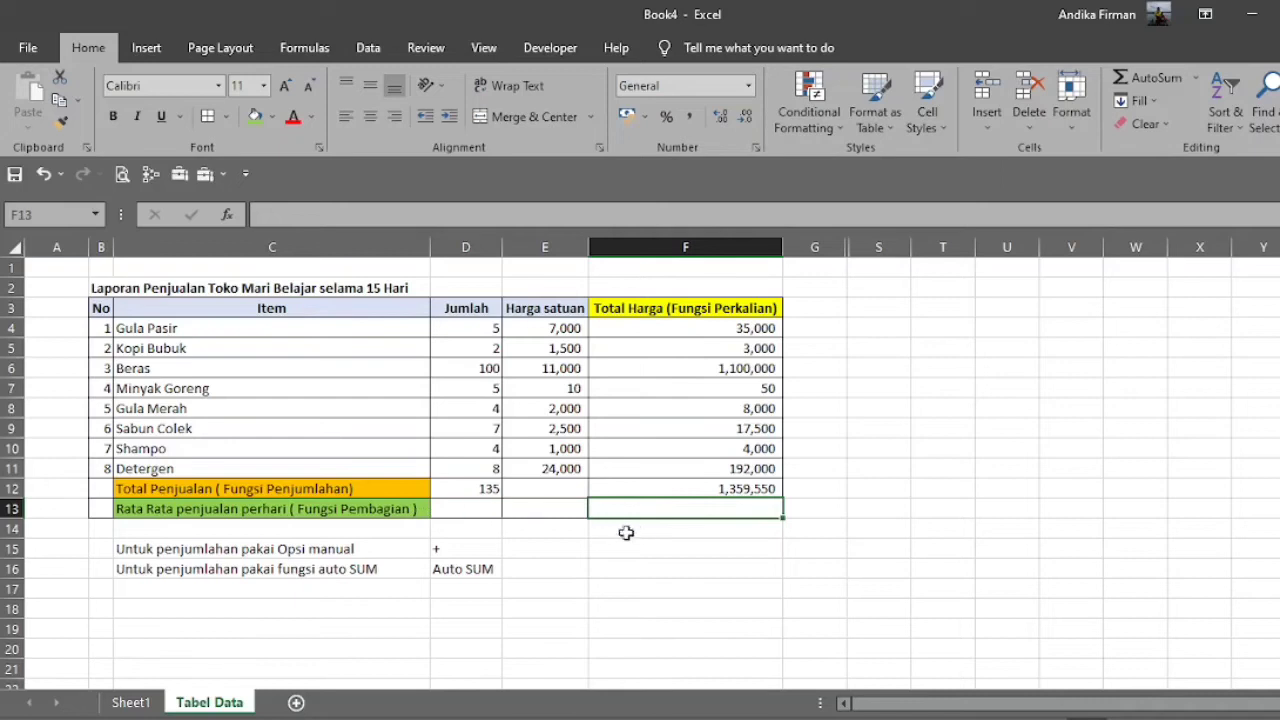
pyautogui.click(308, 590)
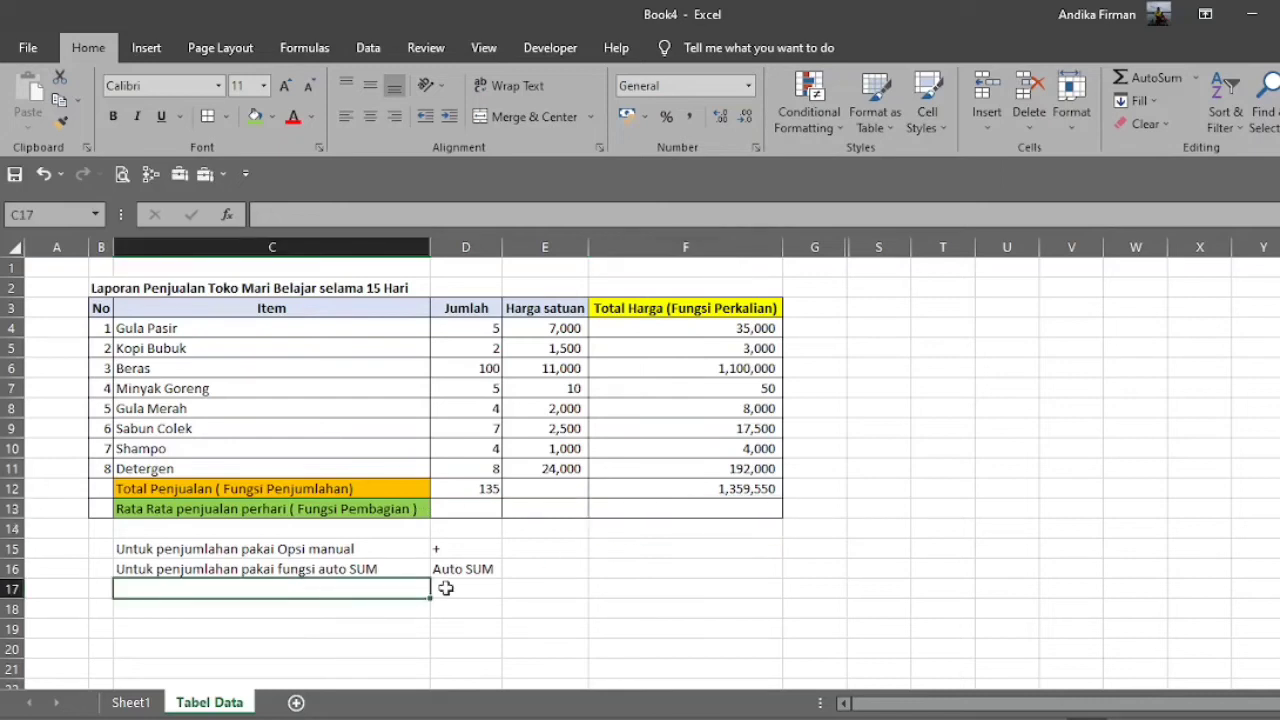
pyautogui.write('Untuk pembagian dapat')
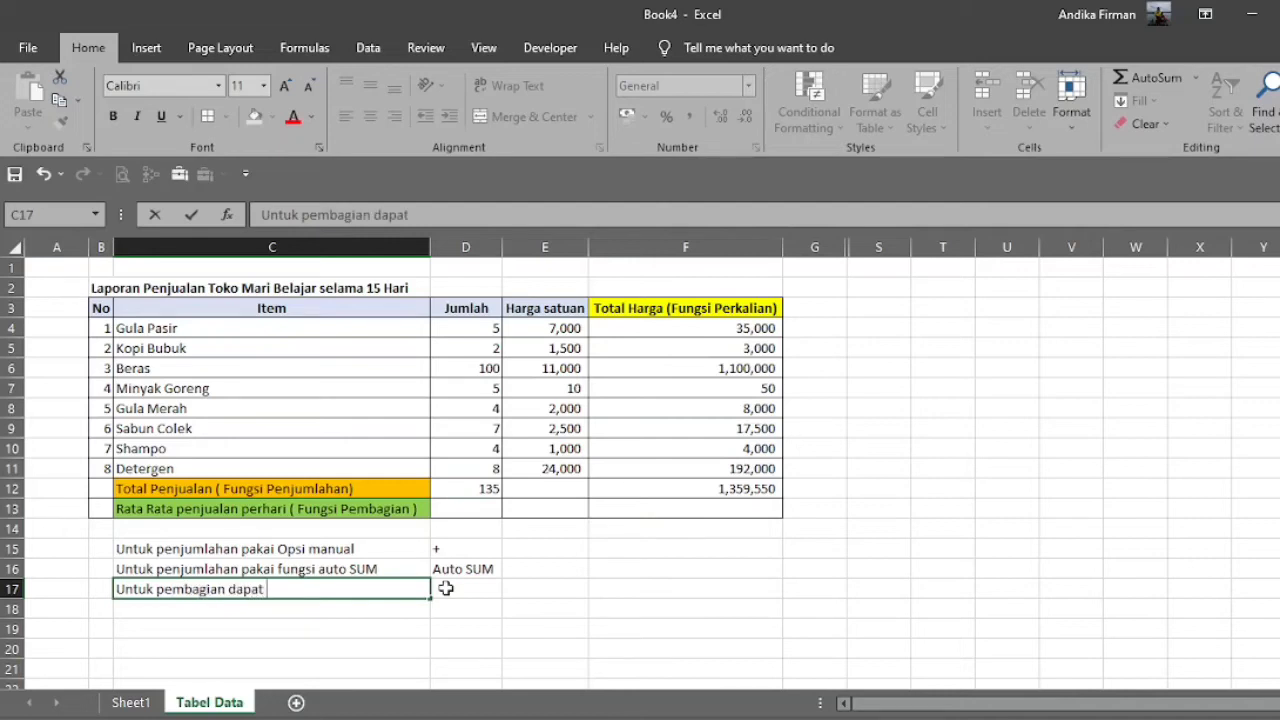
pyautogui.press('BackSpace')
pyautogui.press('BackSpace')
pyautogui.press('BackSpace')
pyautogui.press('Escape')
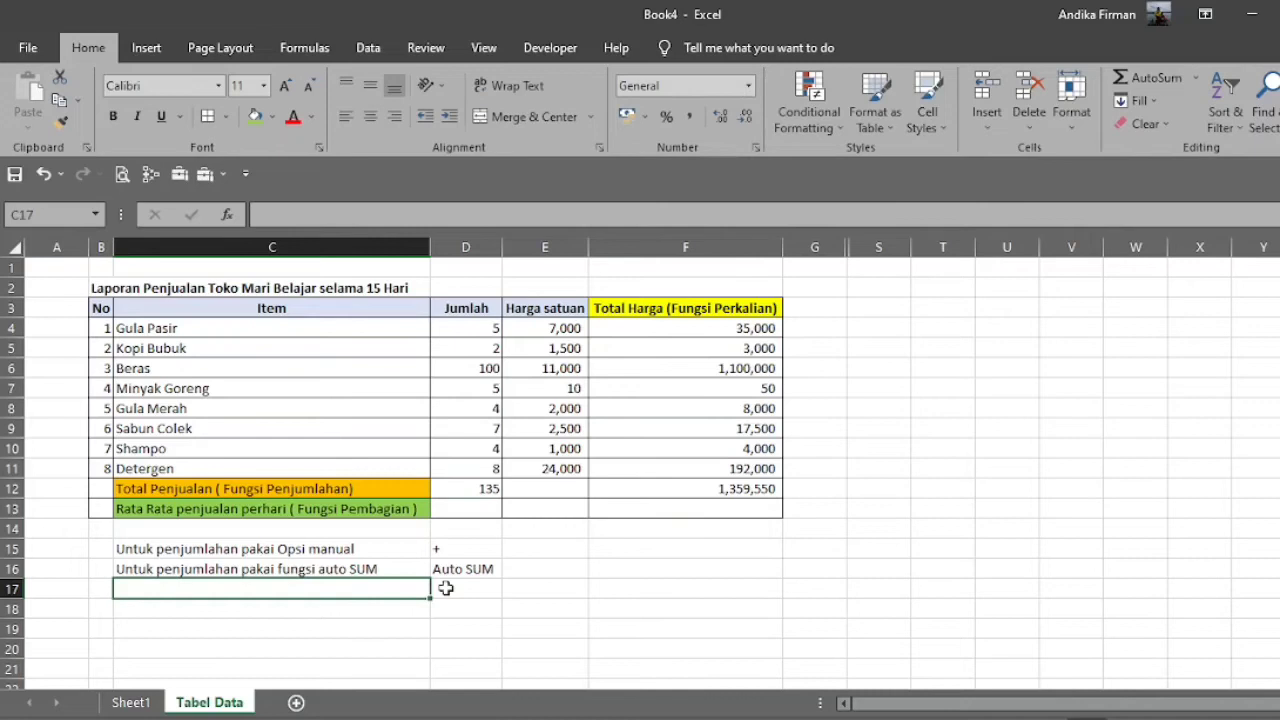
# Try merging and centering cells D13:E13 in the daily-average row, and undo the merge.
pyautogui.click(697, 507)
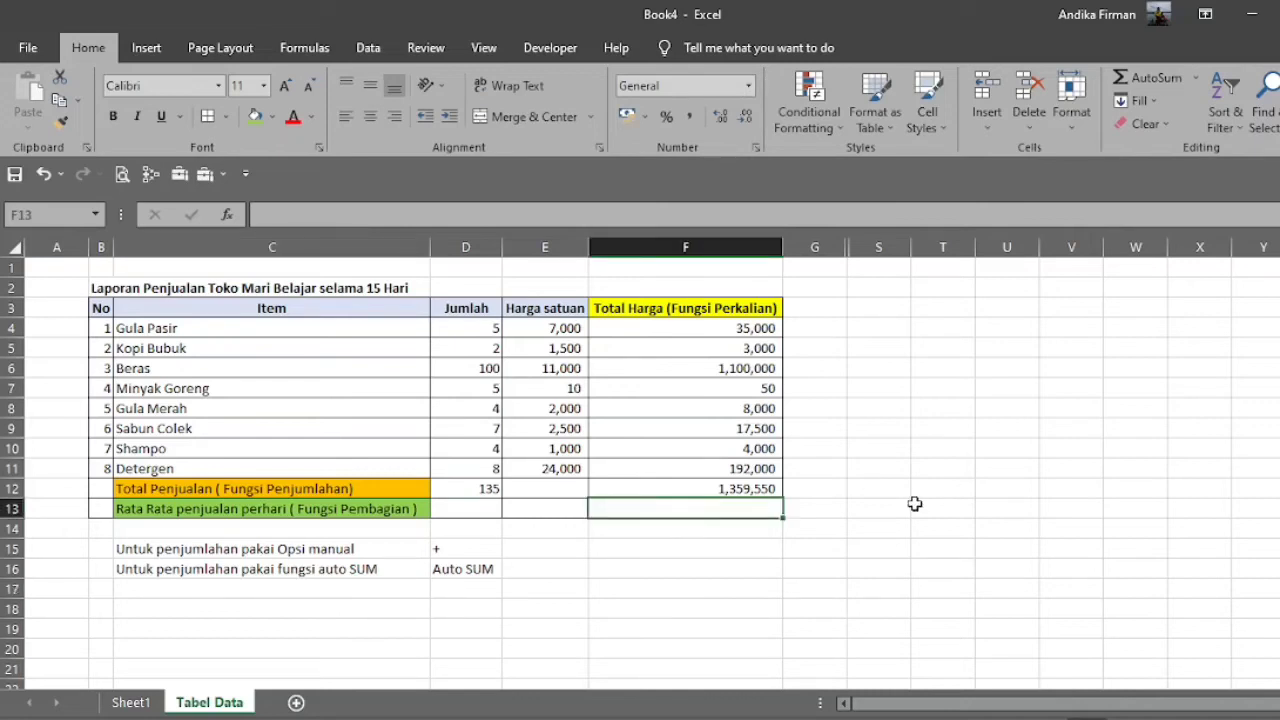
pyautogui.moveTo(443, 510); pyautogui.dragTo(545, 505)
pyautogui.click(530, 116)
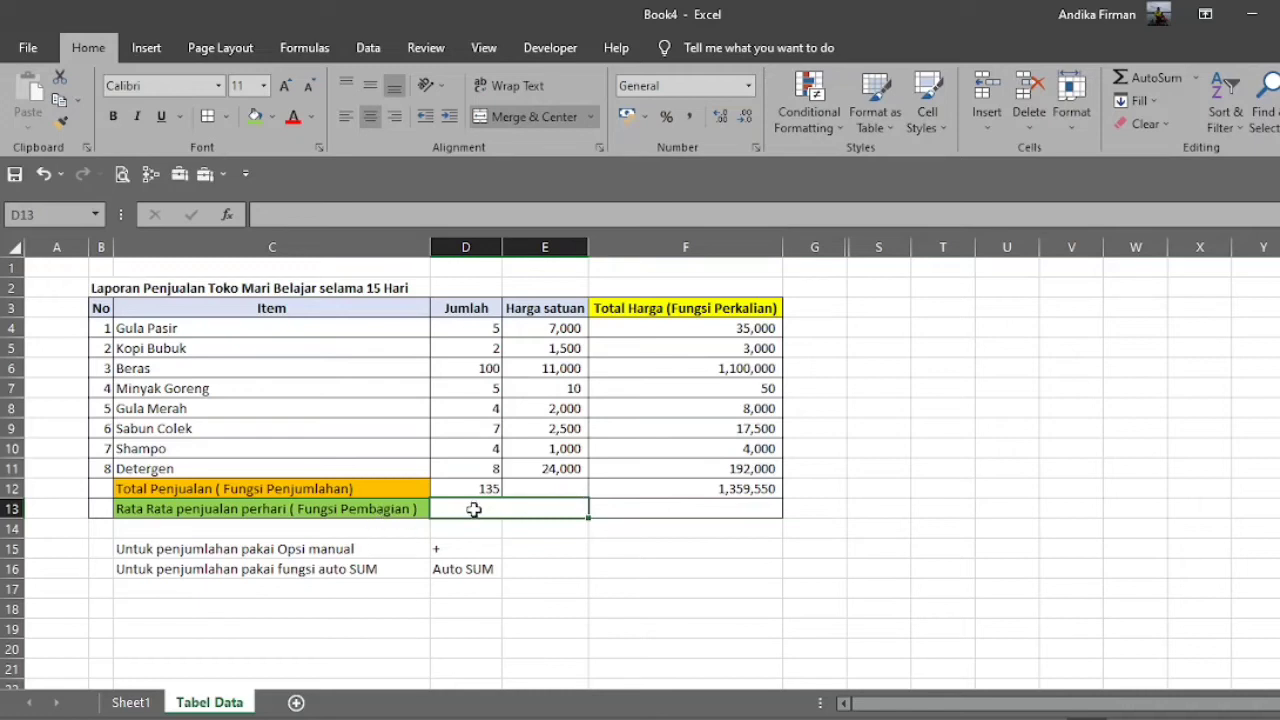
pyautogui.hotkey('ctrl', 'z')
pyautogui.click(663, 509)
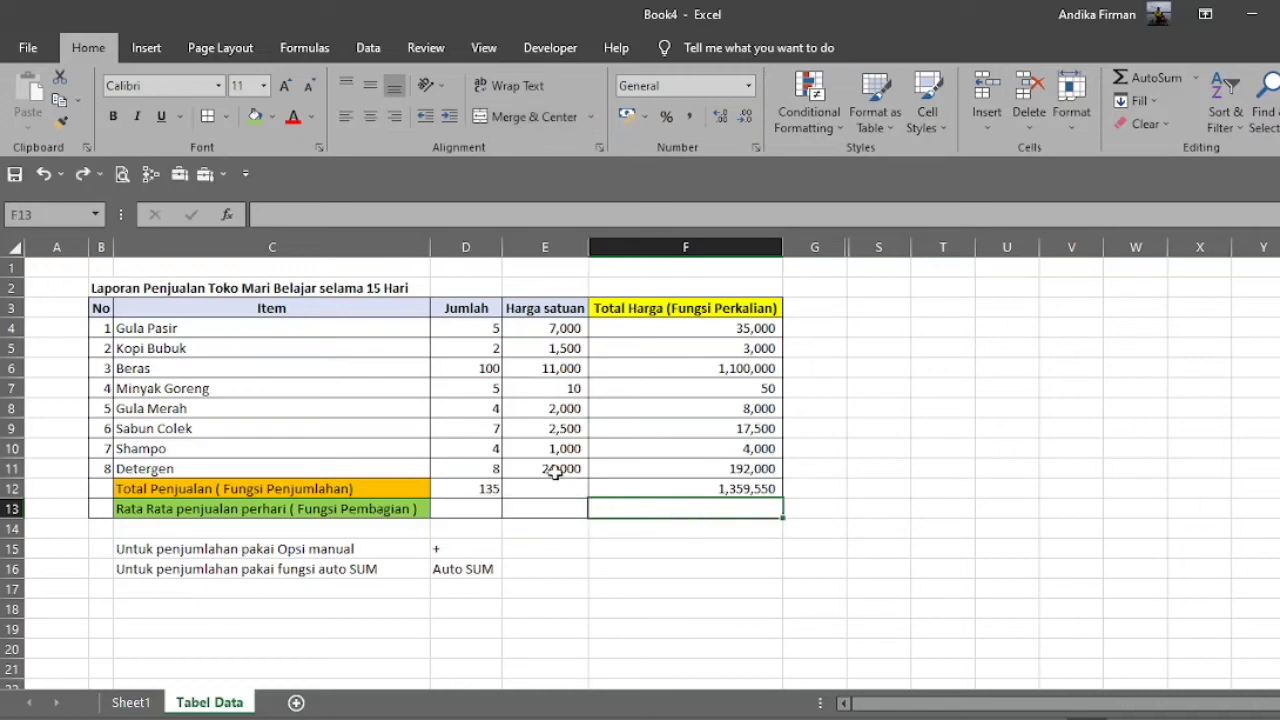
# Check the number of days stated in the report title and the Total Harga sum in F12.
pyautogui.click(100, 290)
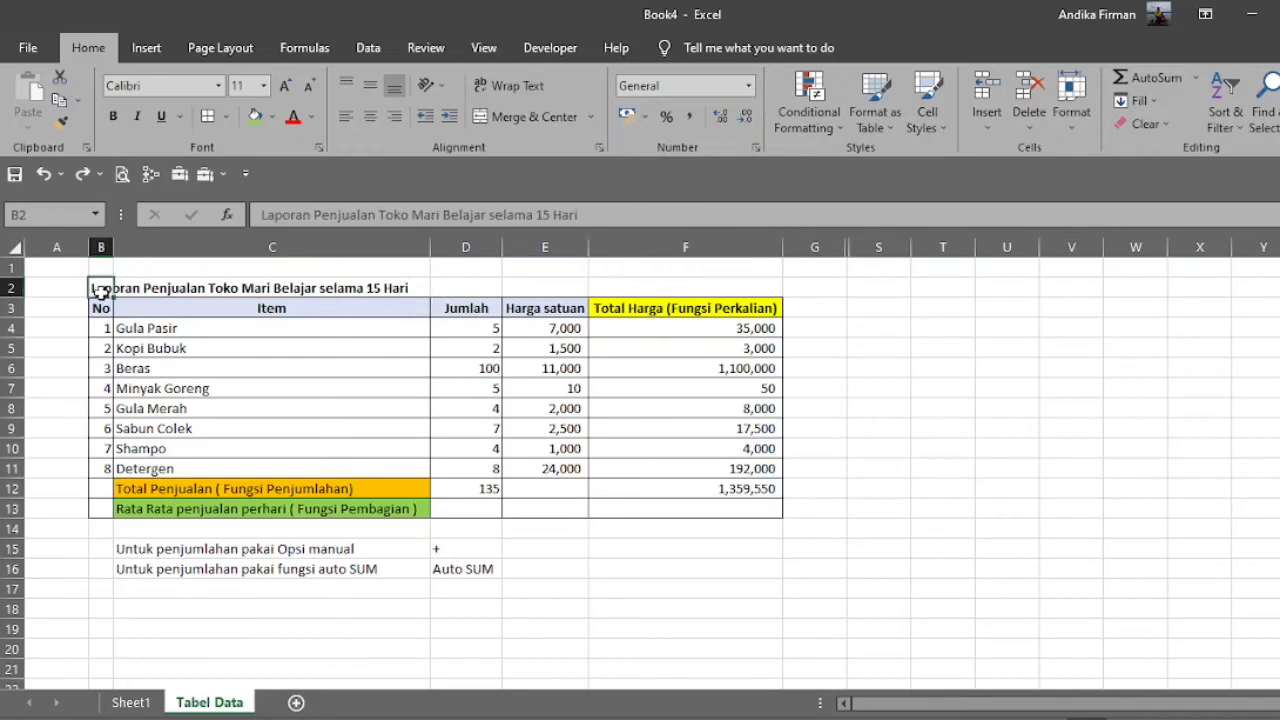
pyautogui.doubleClick(412, 288)
pyautogui.moveTo(412, 288); pyautogui.dragTo(372, 287)
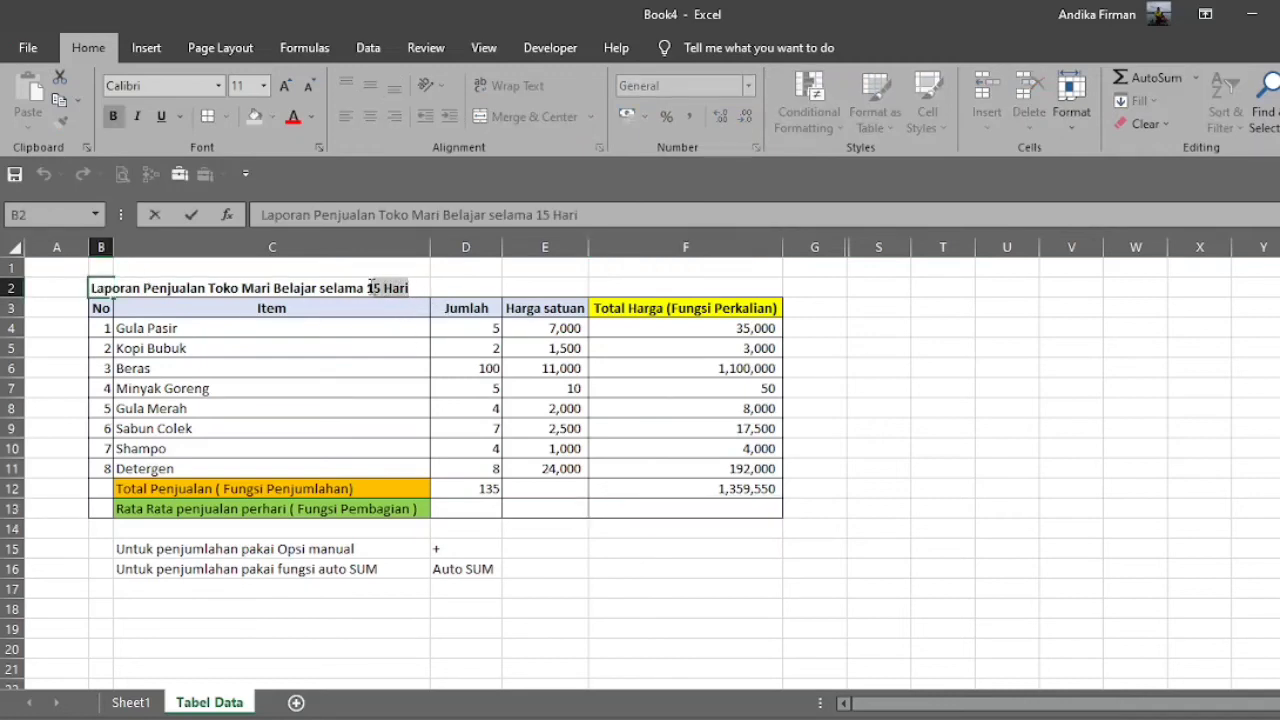
pyautogui.click(670, 489)
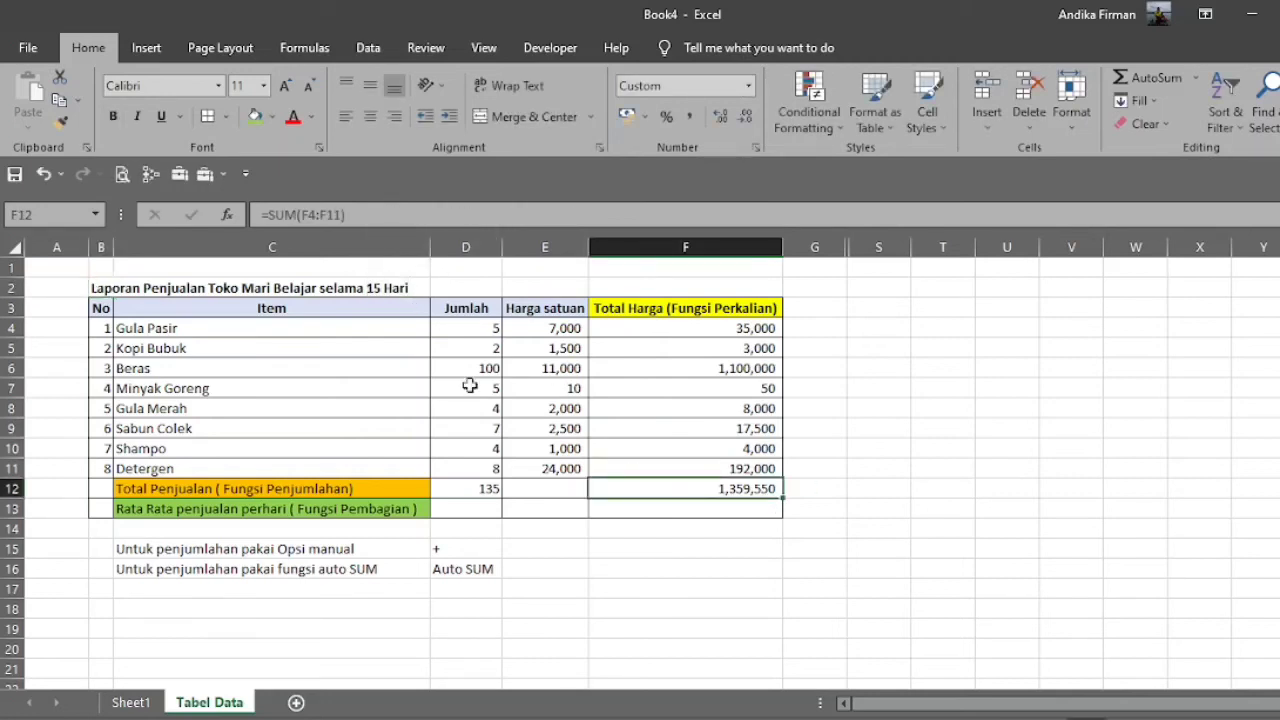
# Calculate the average daily sales in cell F13 with the division formula =F12/15.
pyautogui.click(750, 511)
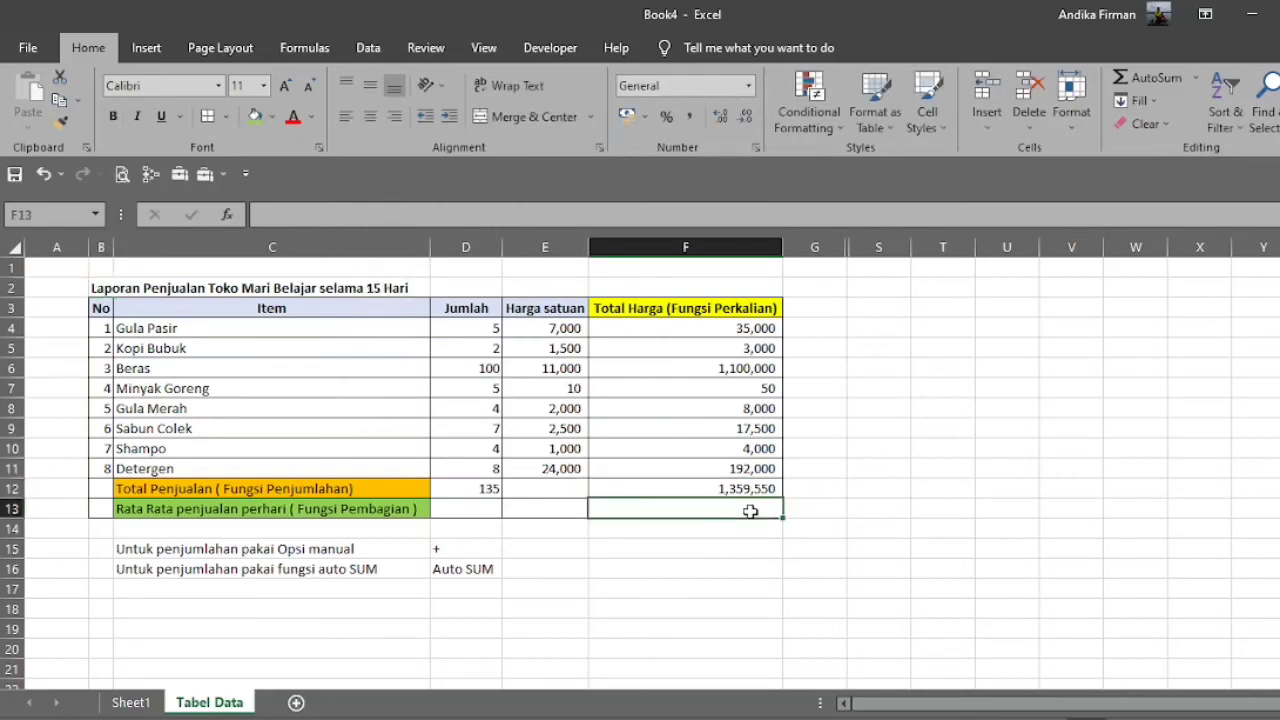
pyautogui.write('=')
pyautogui.press('Up')
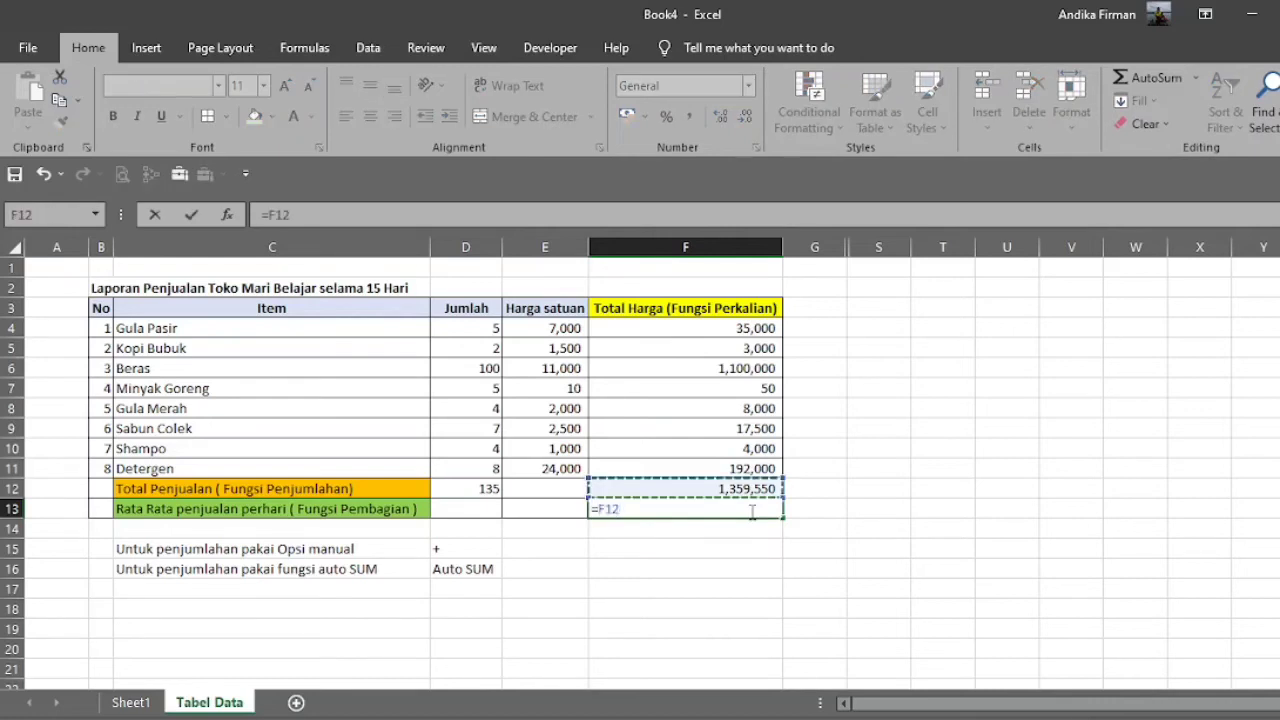
pyautogui.write('/15')
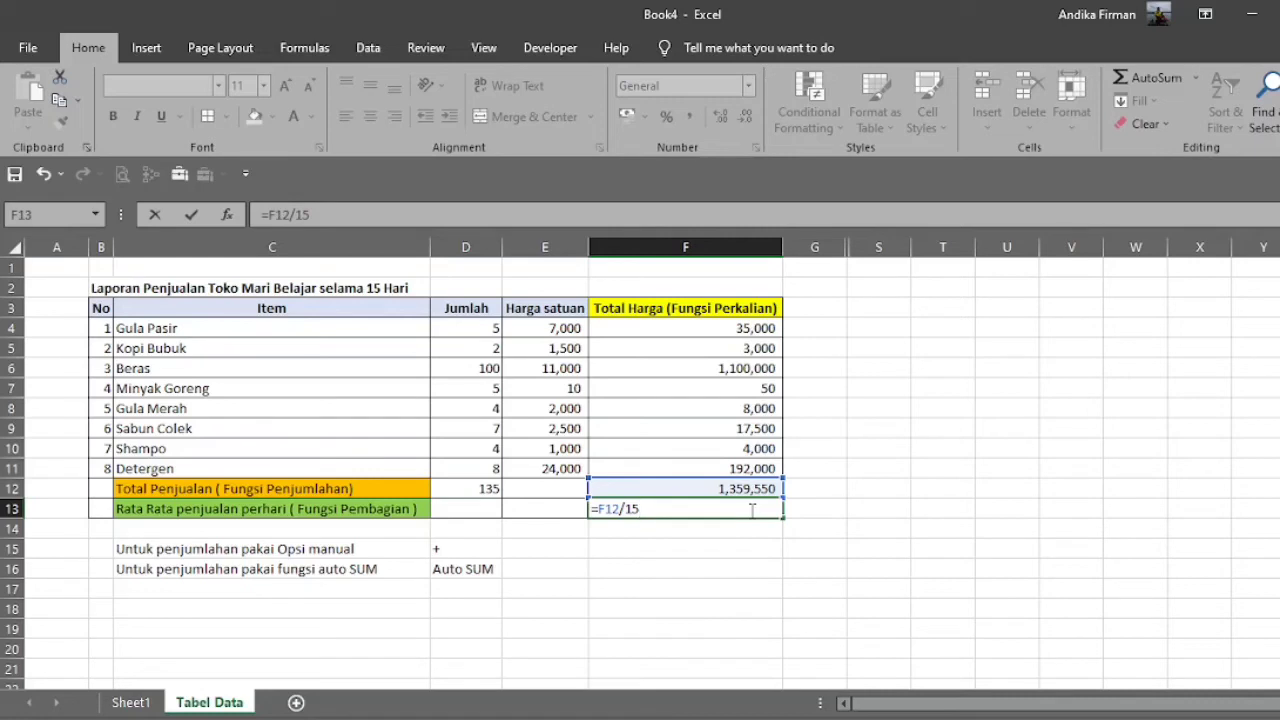
pyautogui.press('Return')
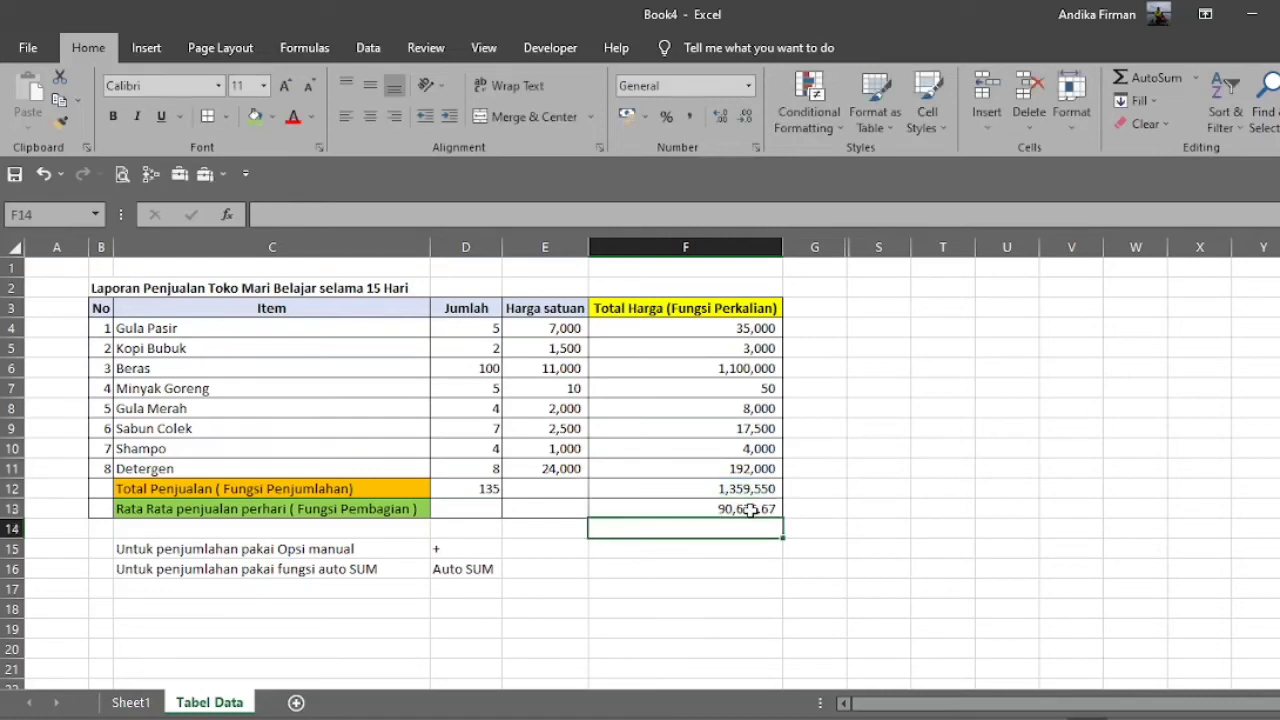
pyautogui.click(750, 510)
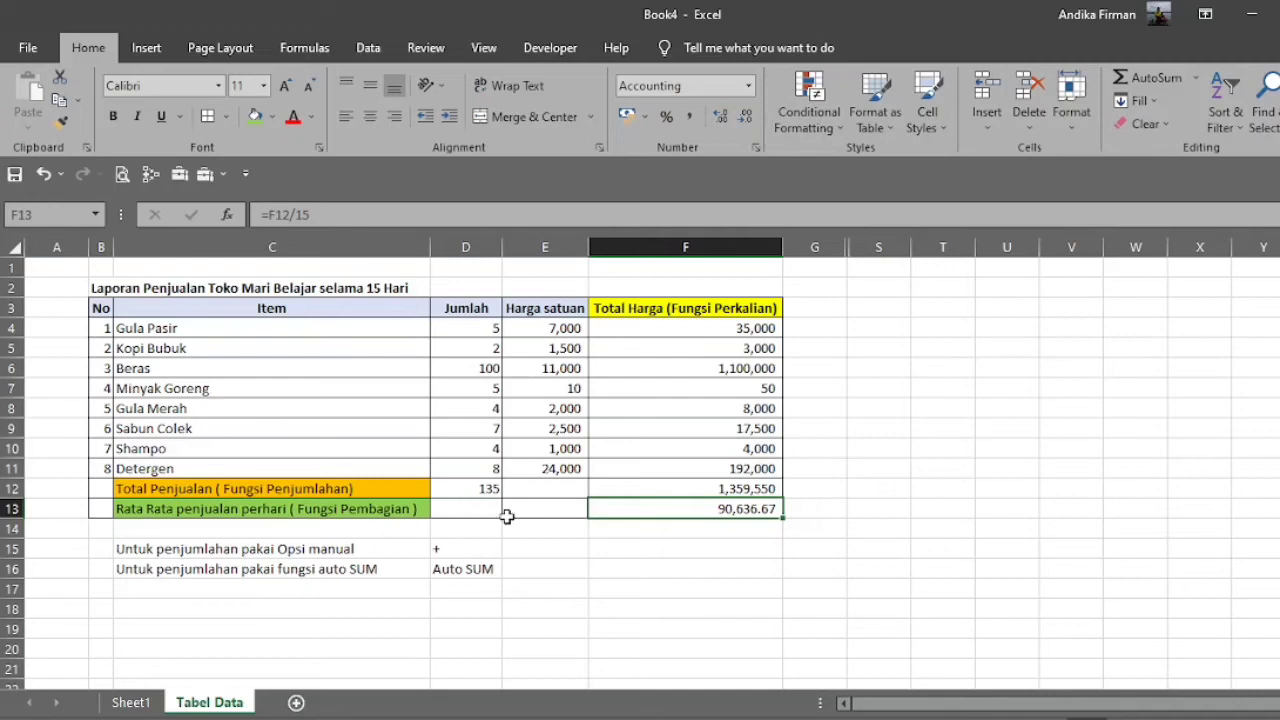
# Fill C13:E13 green and merge the cells with the Rata Rata penjualan perhari label right-aligned.
pyautogui.moveTo(512, 514); pyautogui.dragTo(268, 508)
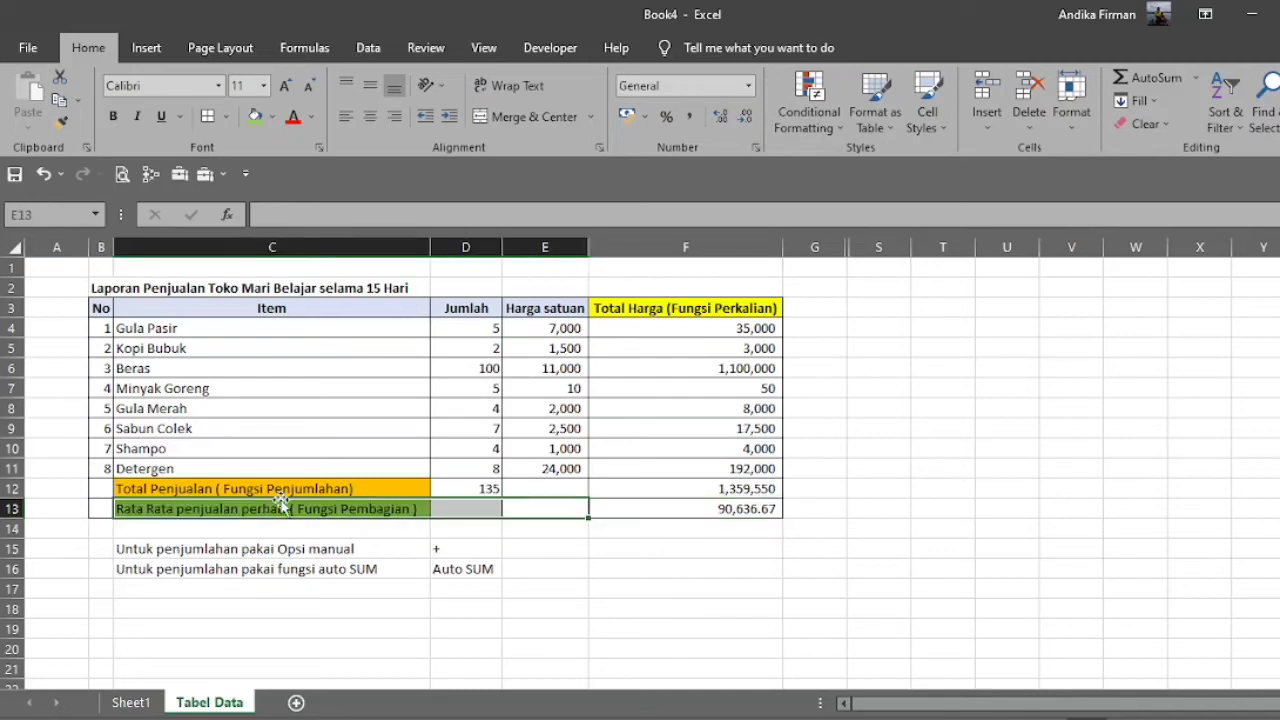
pyautogui.click(256, 118)
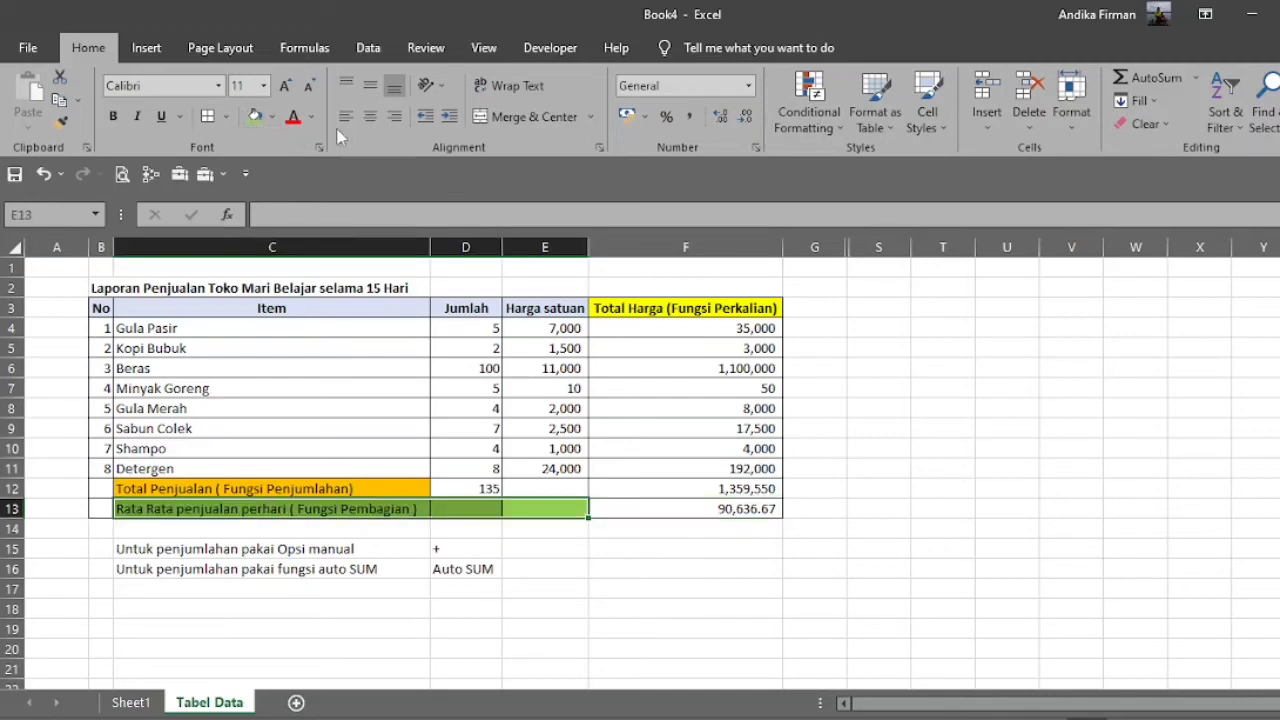
pyautogui.click(536, 122)
pyautogui.click(395, 116)
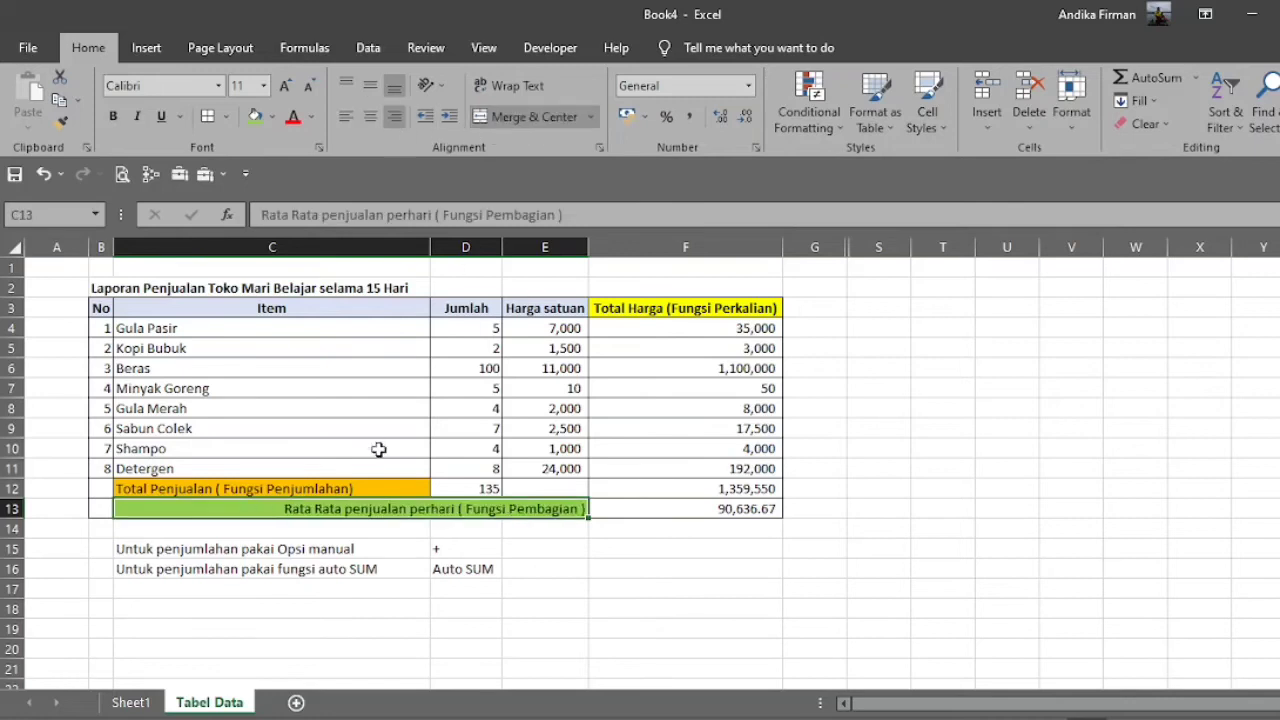
# Right-align the Total Penjualan label in C12, make the daily average in F13 bold, and check its formula.
pyautogui.click(393, 488)
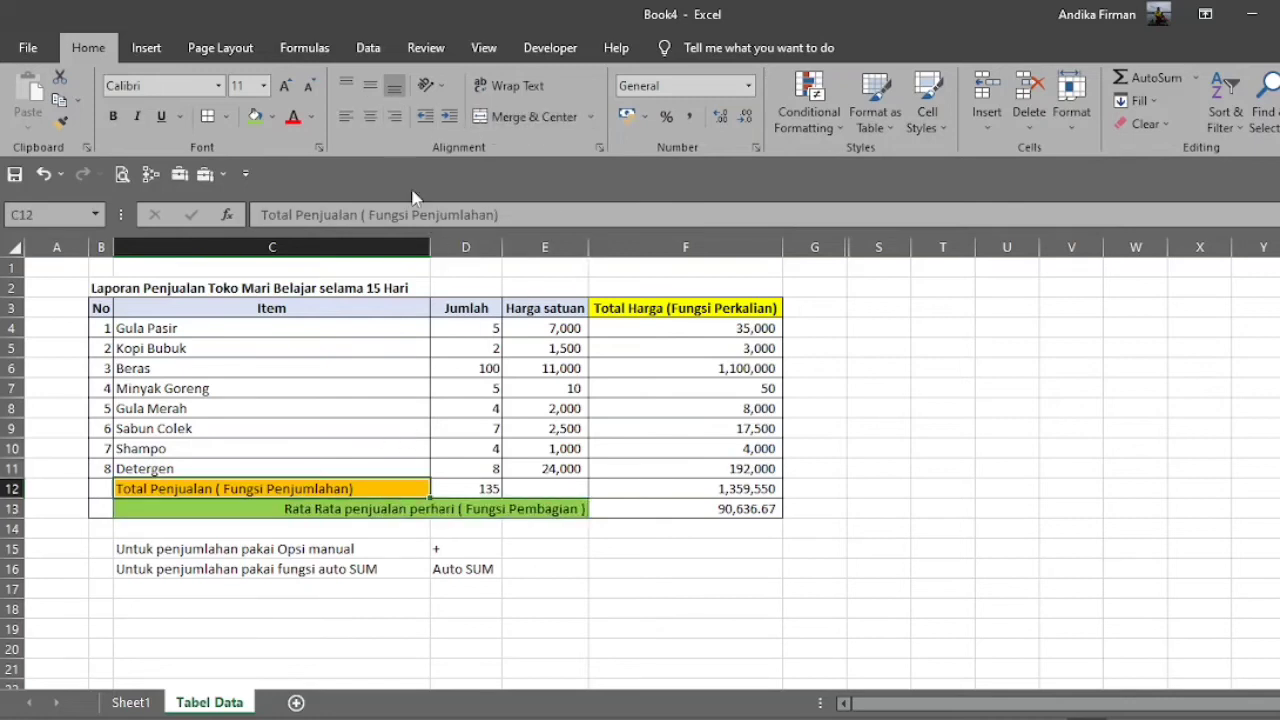
pyautogui.click(395, 116)
pyautogui.click(873, 512)
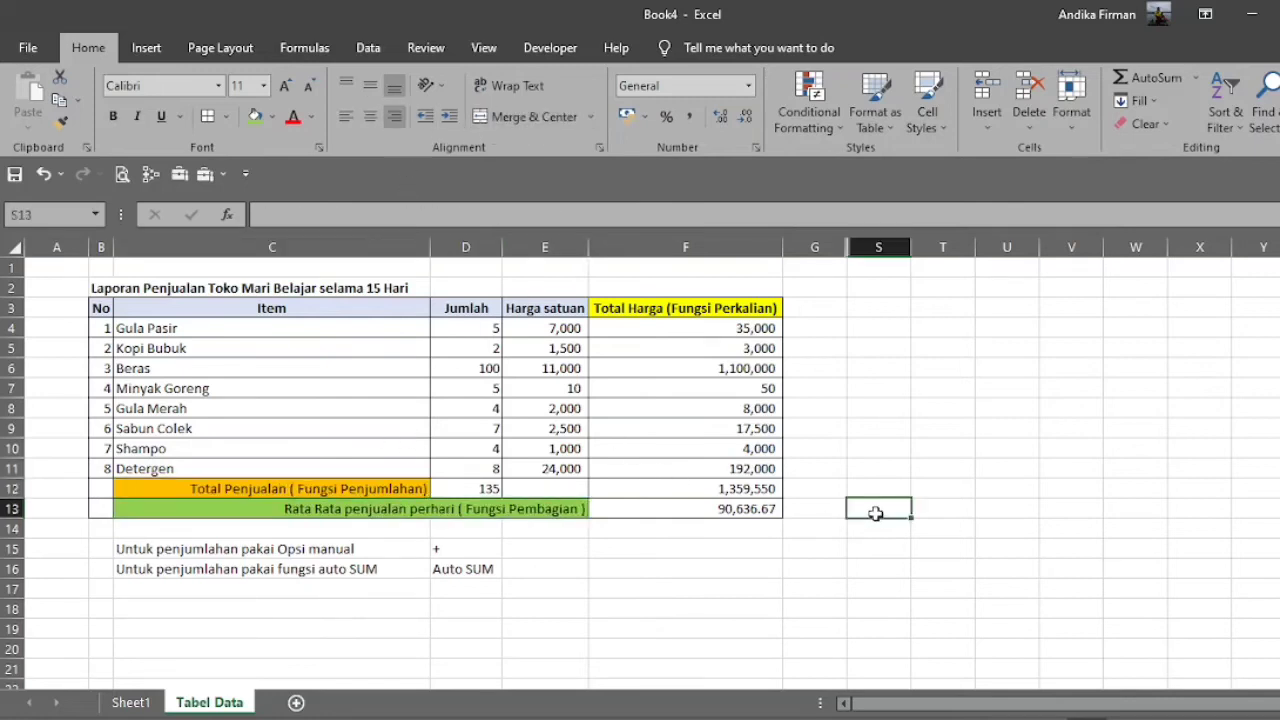
pyautogui.click(705, 509)
pyautogui.hotkey('ctrl', 'b')
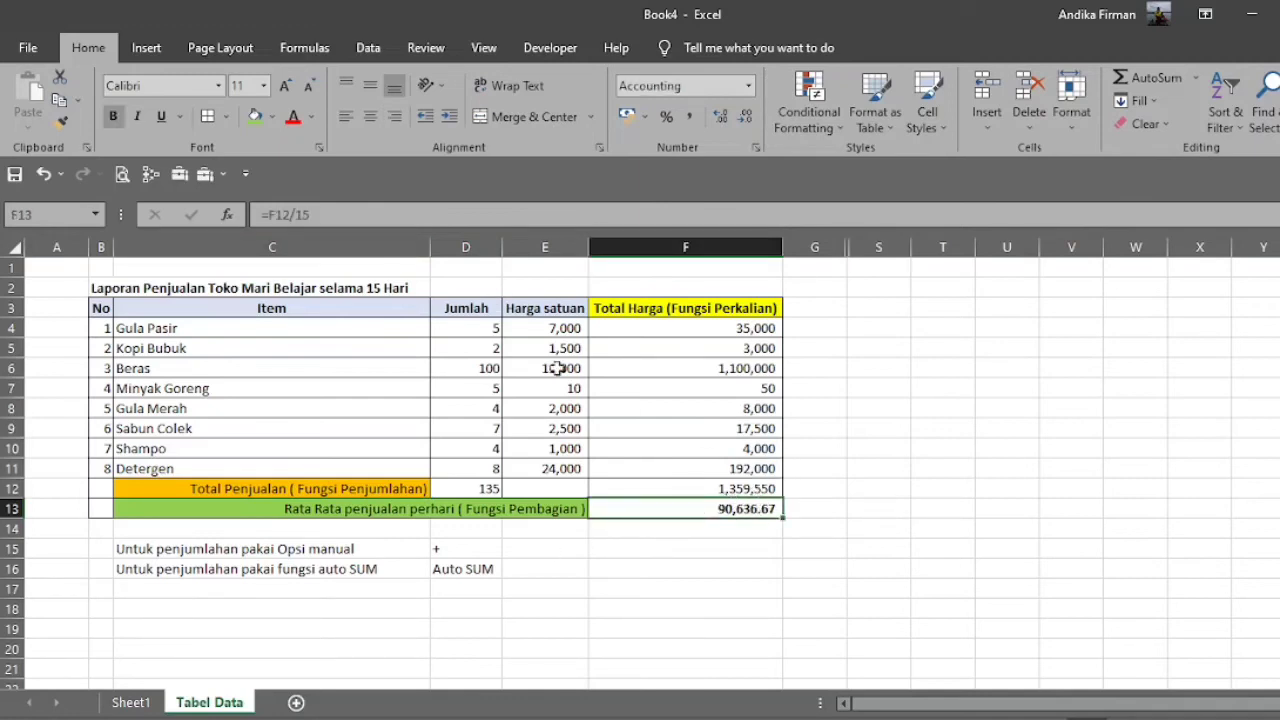
pyautogui.doubleClick(758, 515)
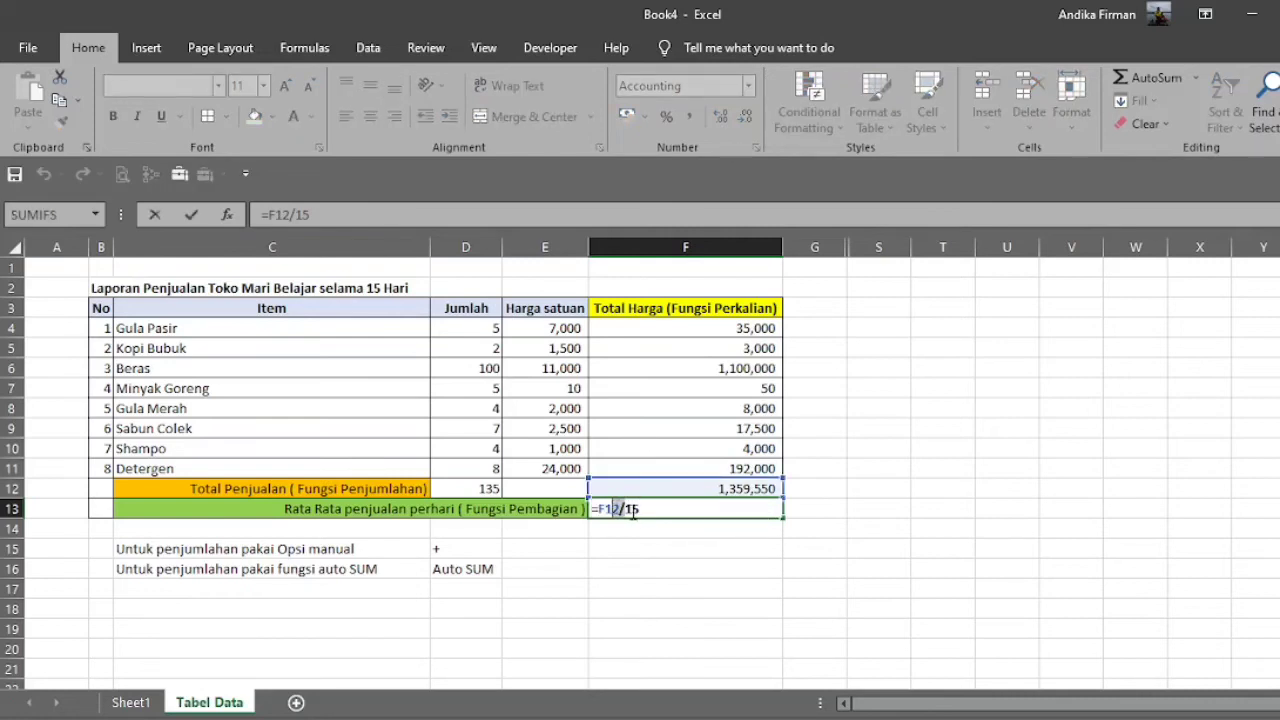
pyautogui.press('Escape')
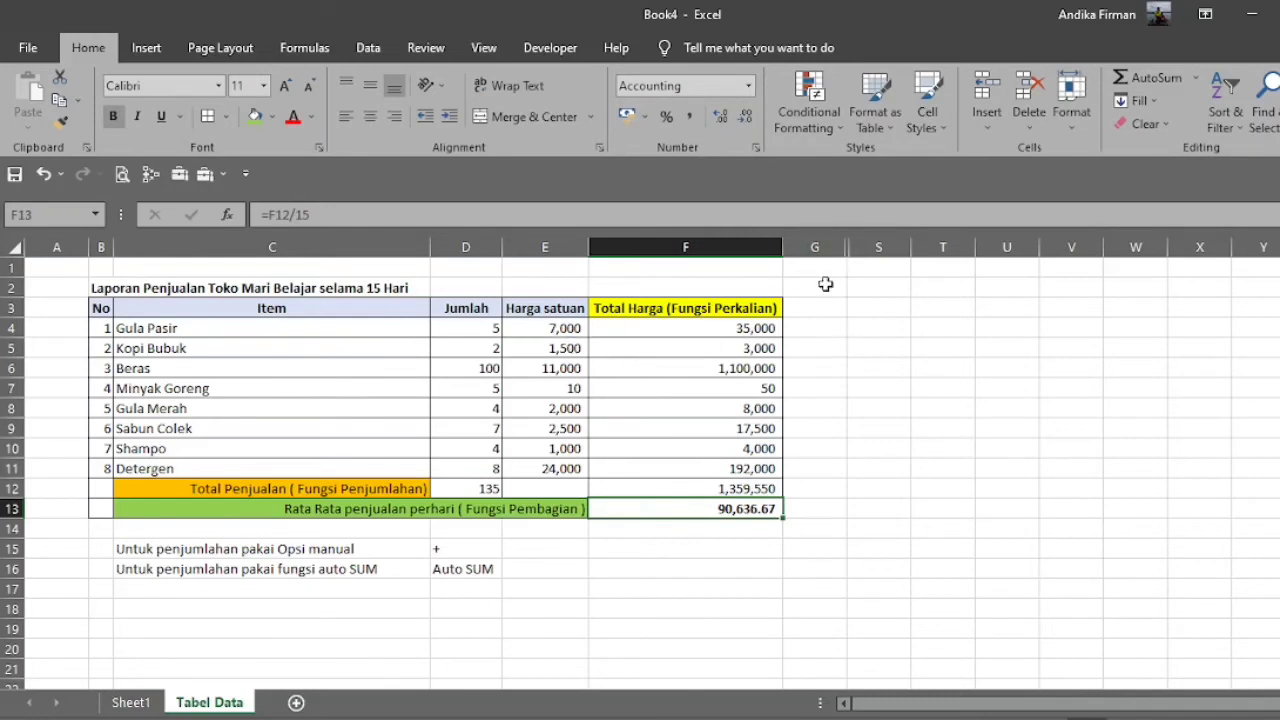
# Unhide the hidden columns between G and S to show the lesson summary notes.
pyautogui.click(818, 250)
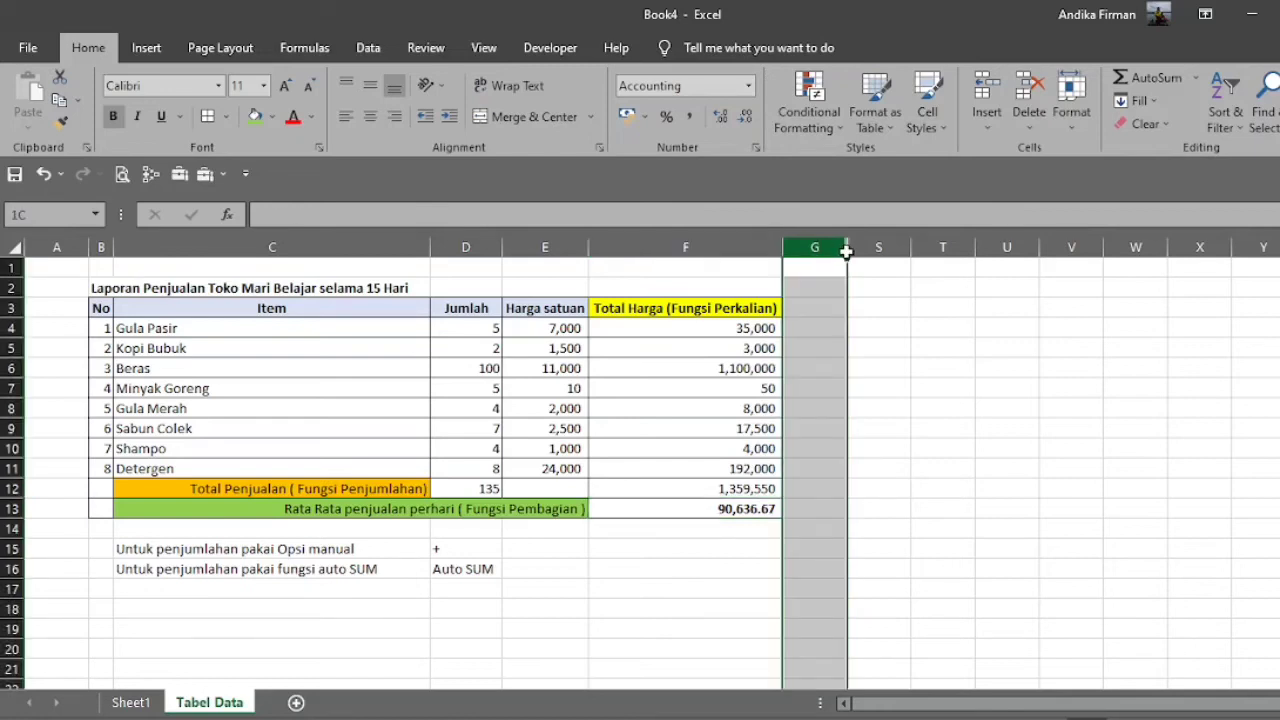
pyautogui.moveTo(846, 252); pyautogui.dragTo(872, 250)
pyautogui.rightClick(872, 252)
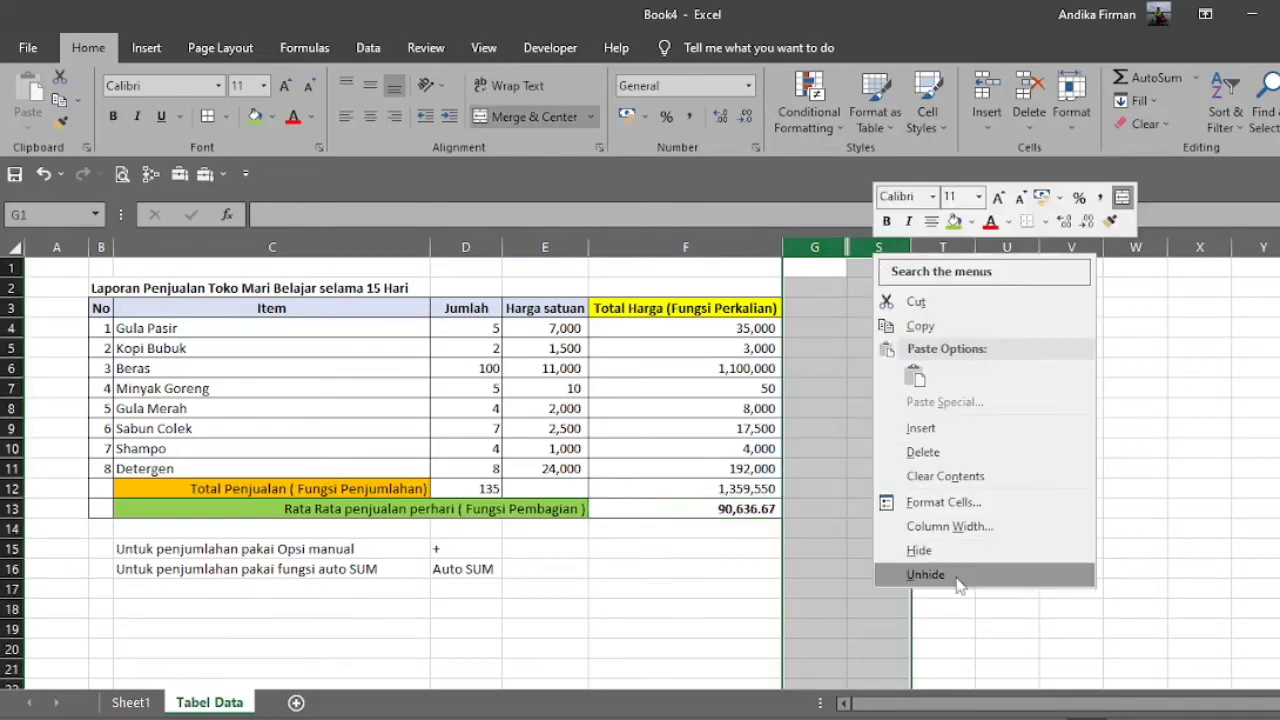
pyautogui.click(926, 575)
pyautogui.hscroll(4, 652, 474)
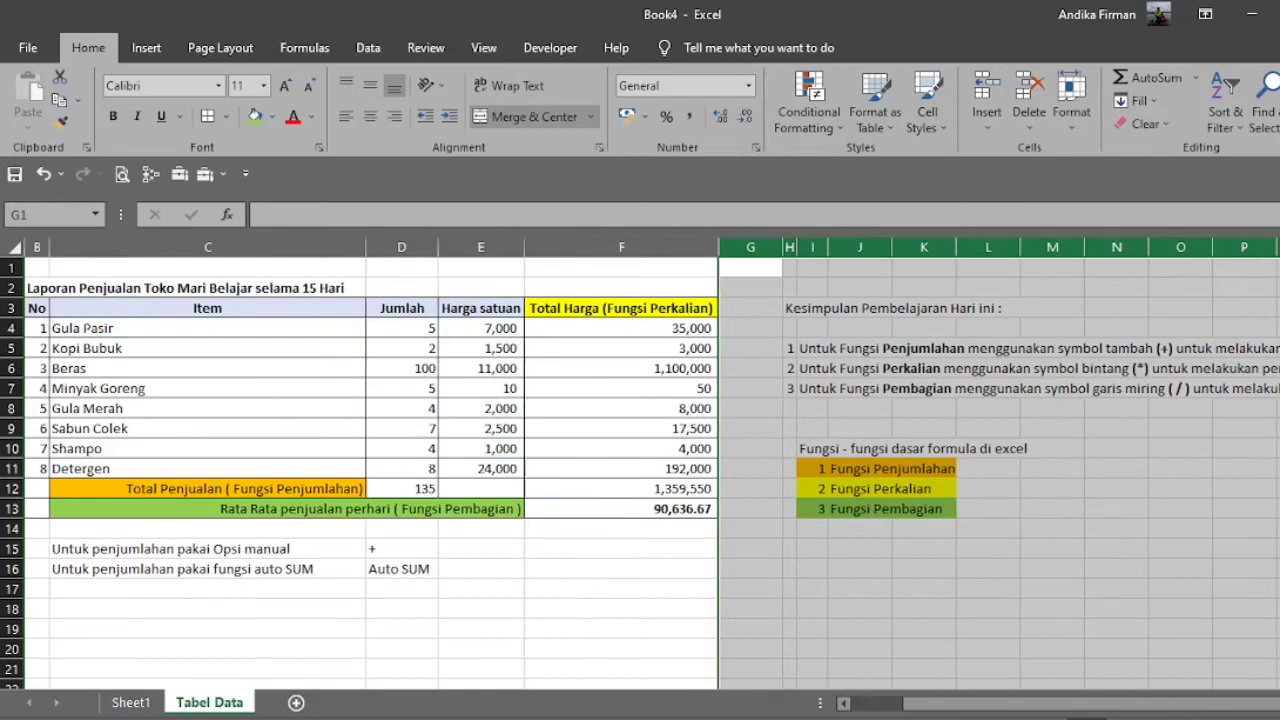
# Move summary points 2 and 3 from H6:J7 down one row, leaving row 6 empty under point 1.
pyautogui.click(455, 382)
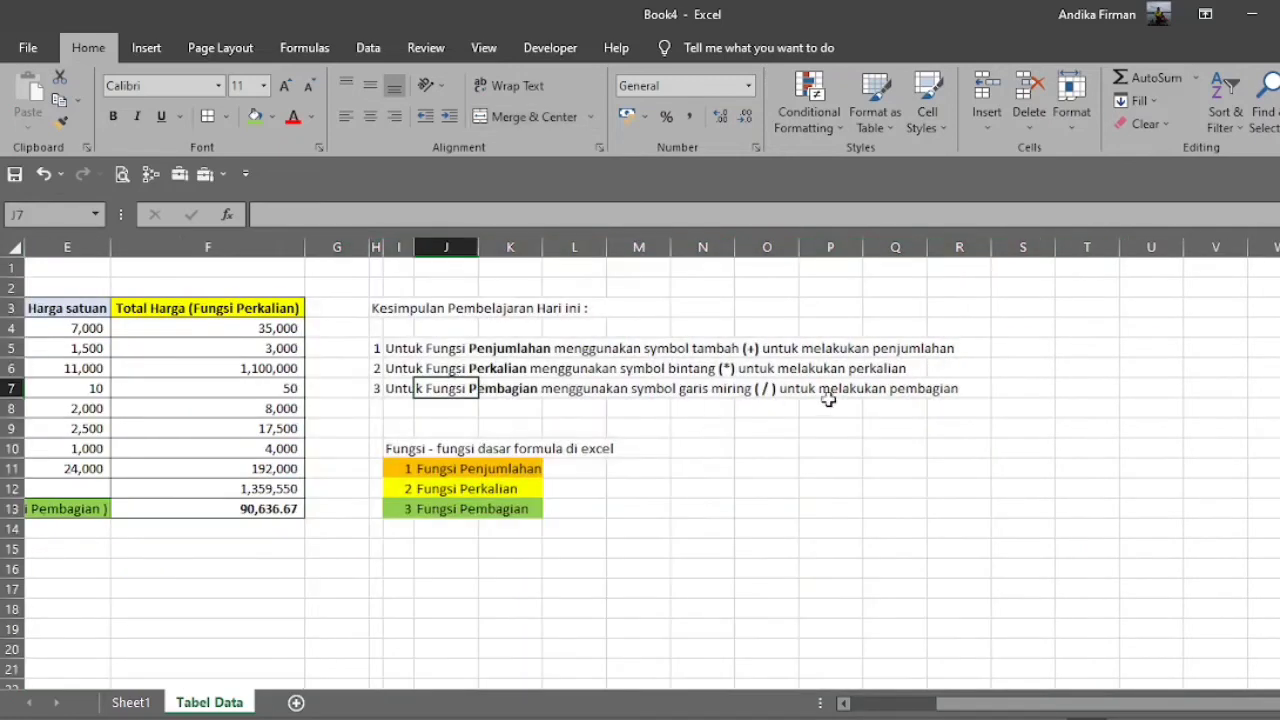
pyautogui.press('Up')
pyautogui.press('Left')
pyautogui.press('Left')
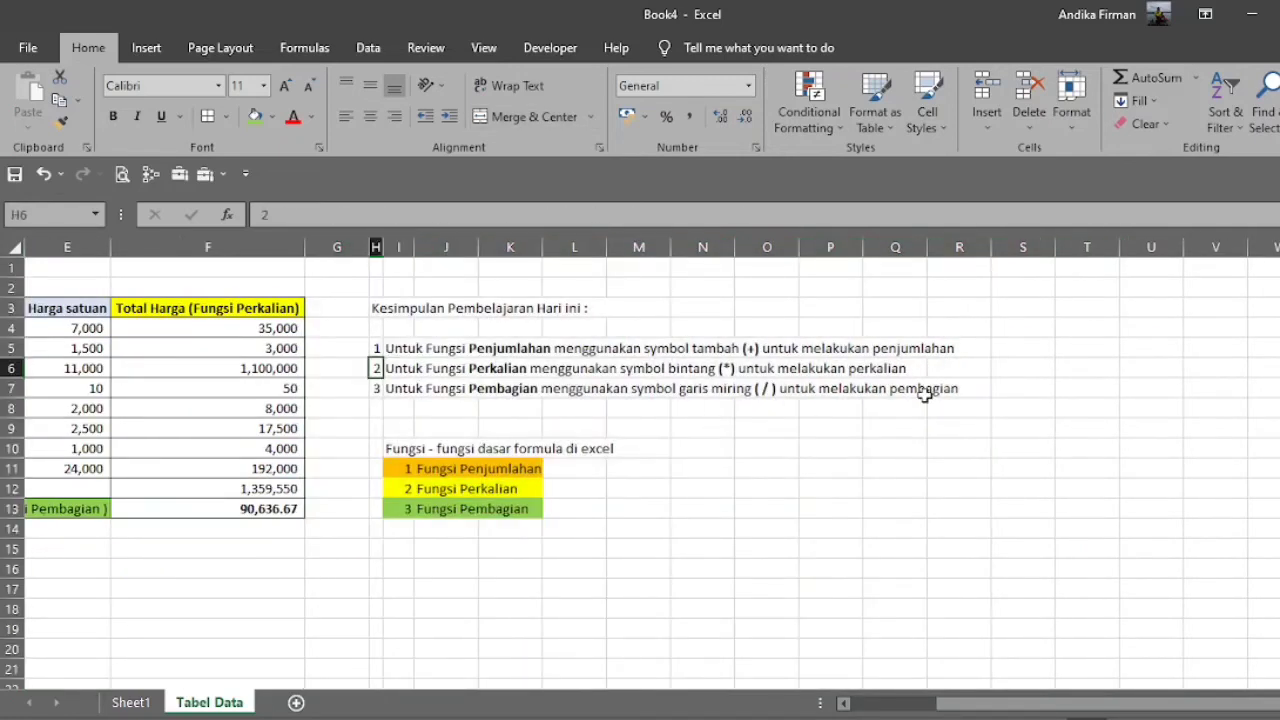
pyautogui.hotkey('shift', 'Down')
pyautogui.hotkey('shift', 'Right')
pyautogui.hotkey('shift', 'Right')
pyautogui.hotkey('ctrl', 'x')
pyautogui.press('Down')
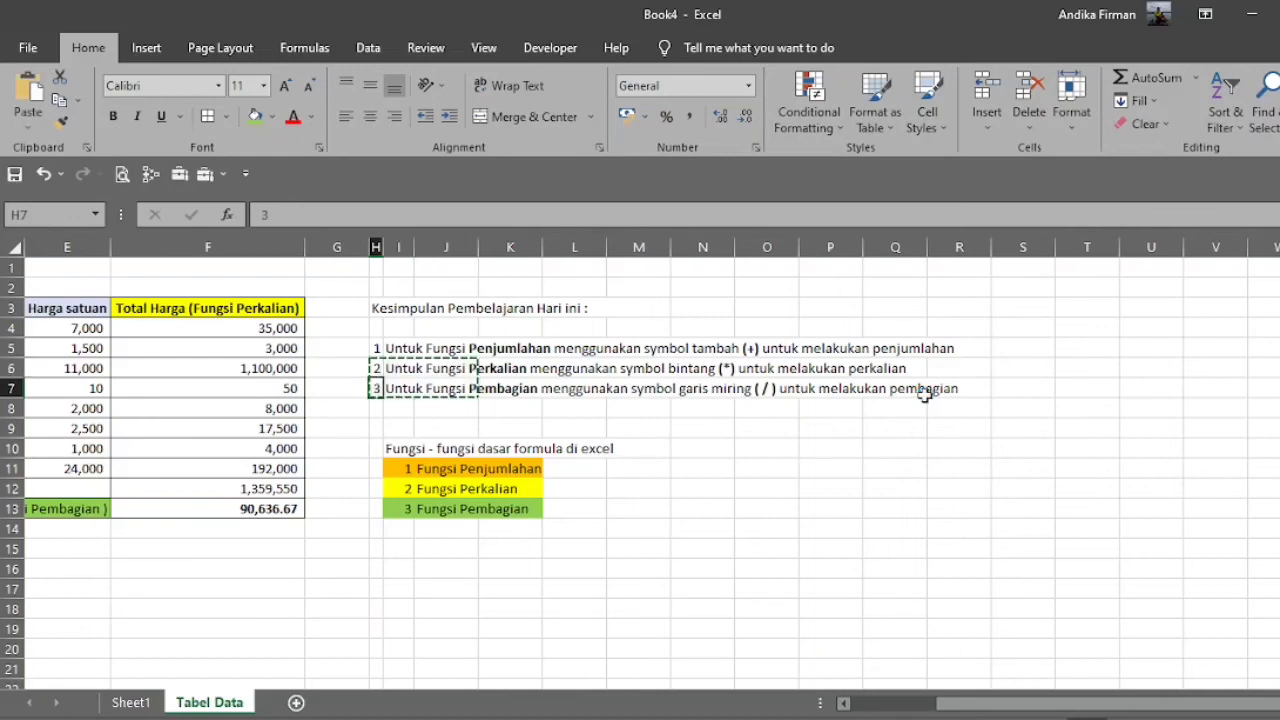
pyautogui.hotkey('ctrl', 'v')
# Enter the note "Boleh juga menggunakan fungsi AUTO SUM" in I6, below the first summary point.
pyautogui.press('Up')
pyautogui.press('Up')
pyautogui.press('Right')
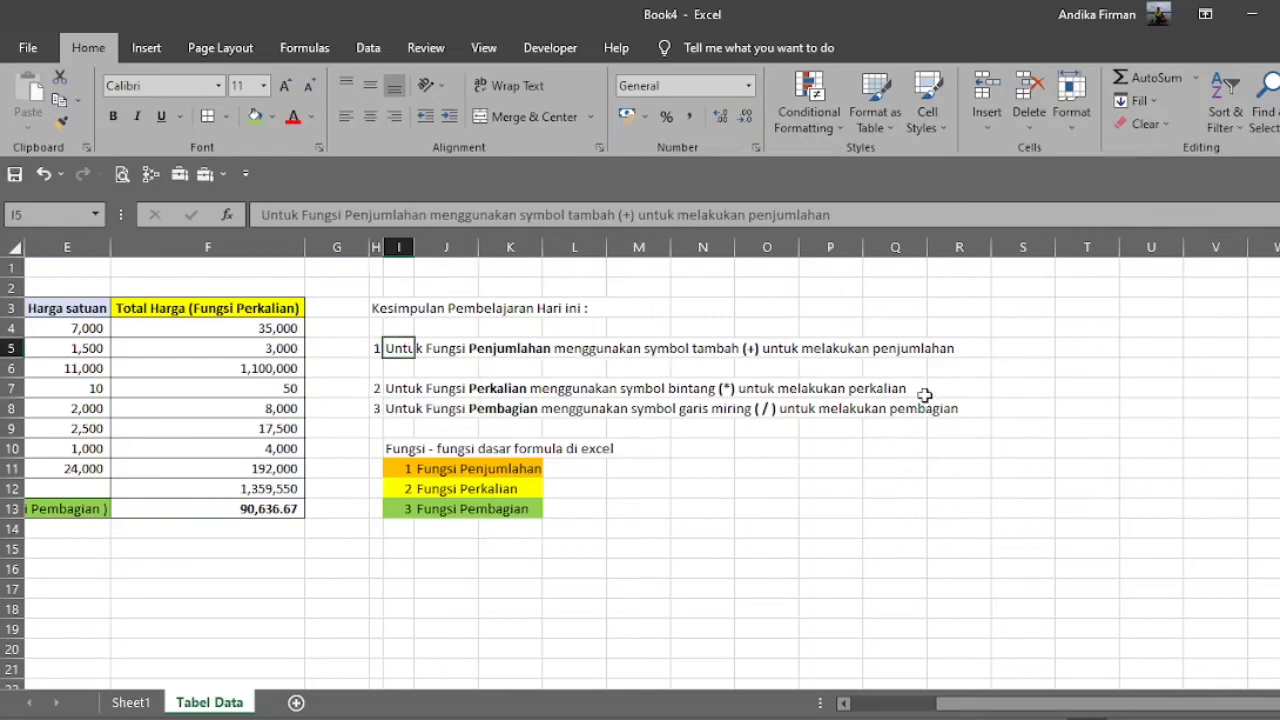
pyautogui.press('Down')
pyautogui.write('Bol')
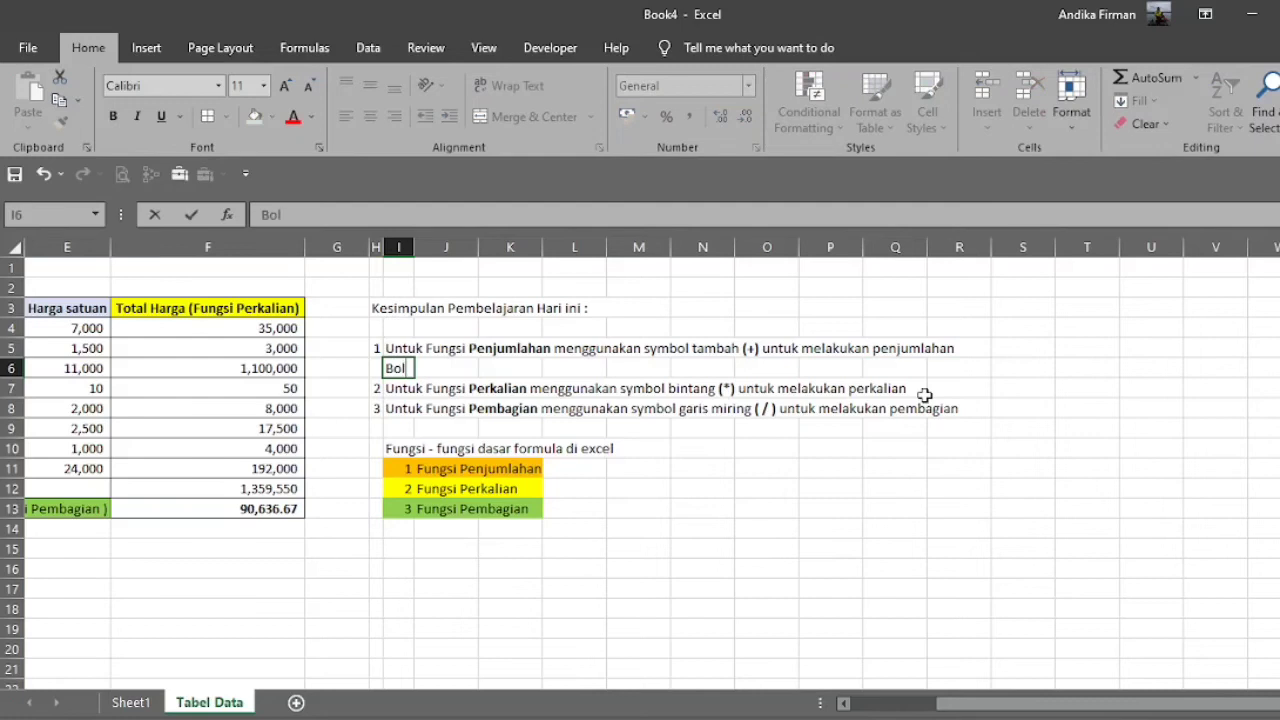
pyautogui.write('eh juga men')
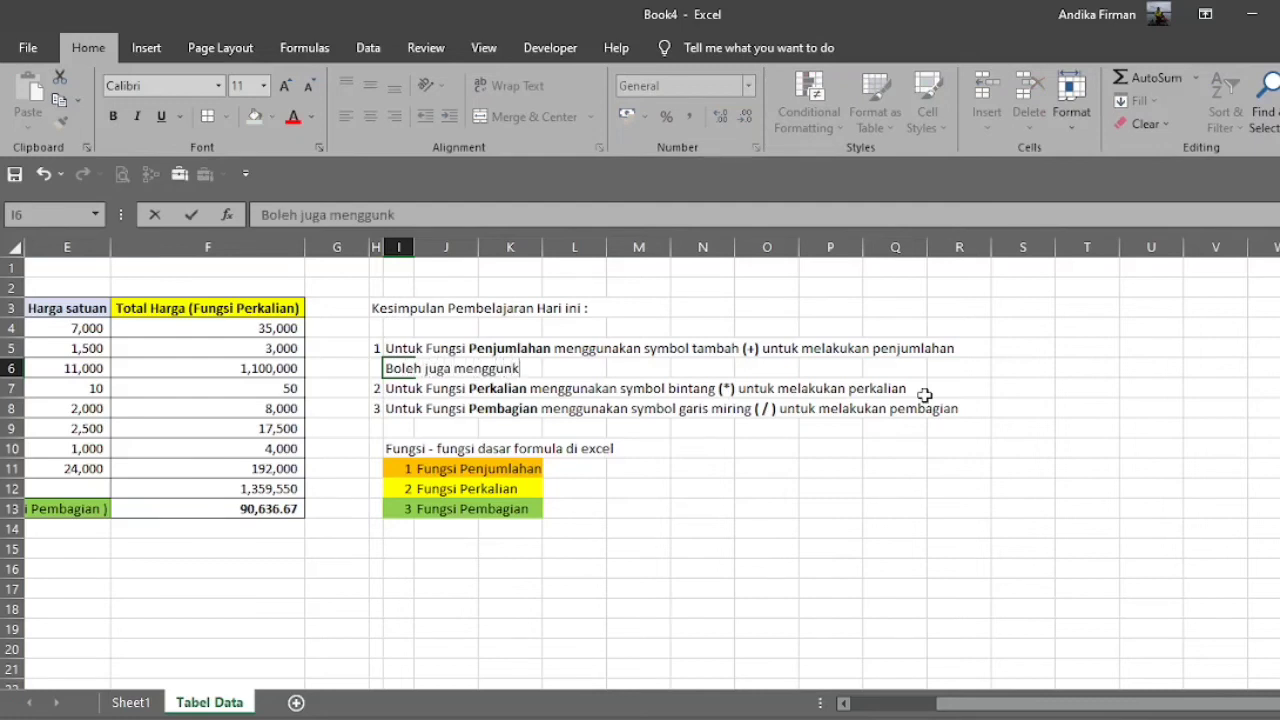
pyautogui.write('ggunakan fungsi AU')
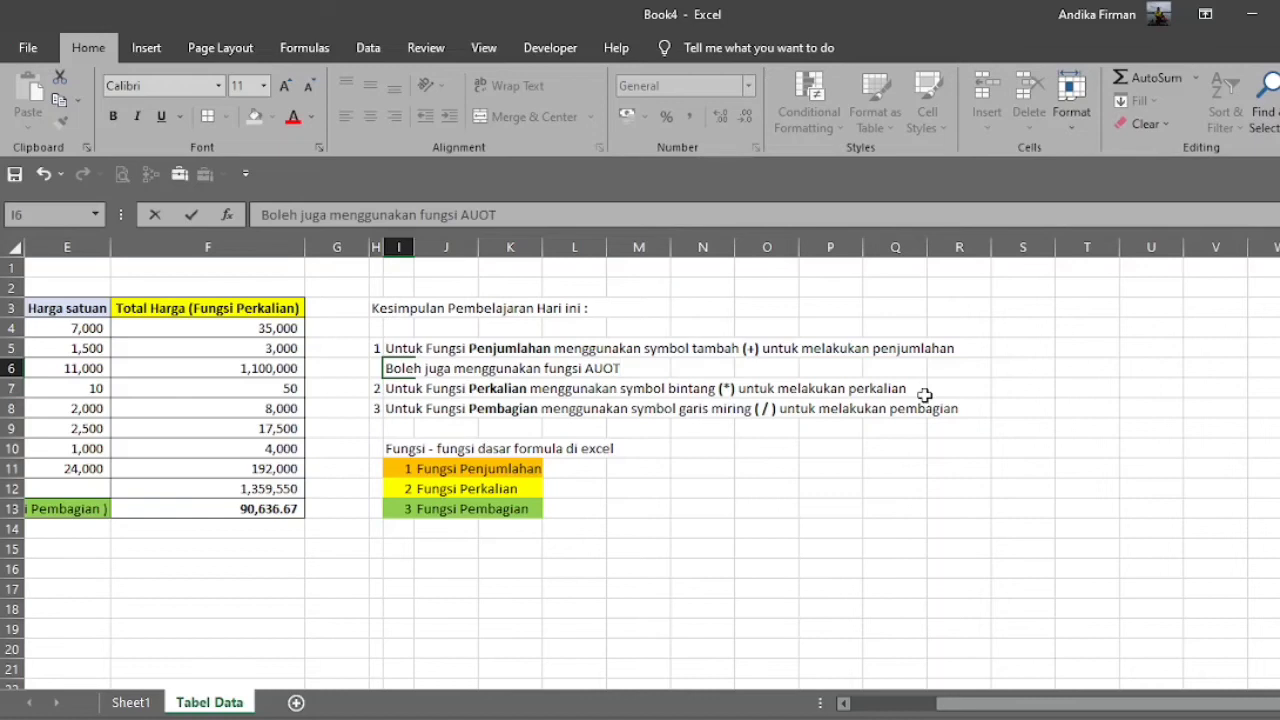
pyautogui.write('TO SUM')
pyautogui.hotkey('shift', 'Left')
pyautogui.hotkey('shift', 'Left')
pyautogui.hotkey('shift', 'Left')
pyautogui.press('Right')
pyautogui.press('Right')
pyautogui.press('Left')
pyautogui.press('Left')
pyautogui.write('(')
pyautogui.click(147, 50)
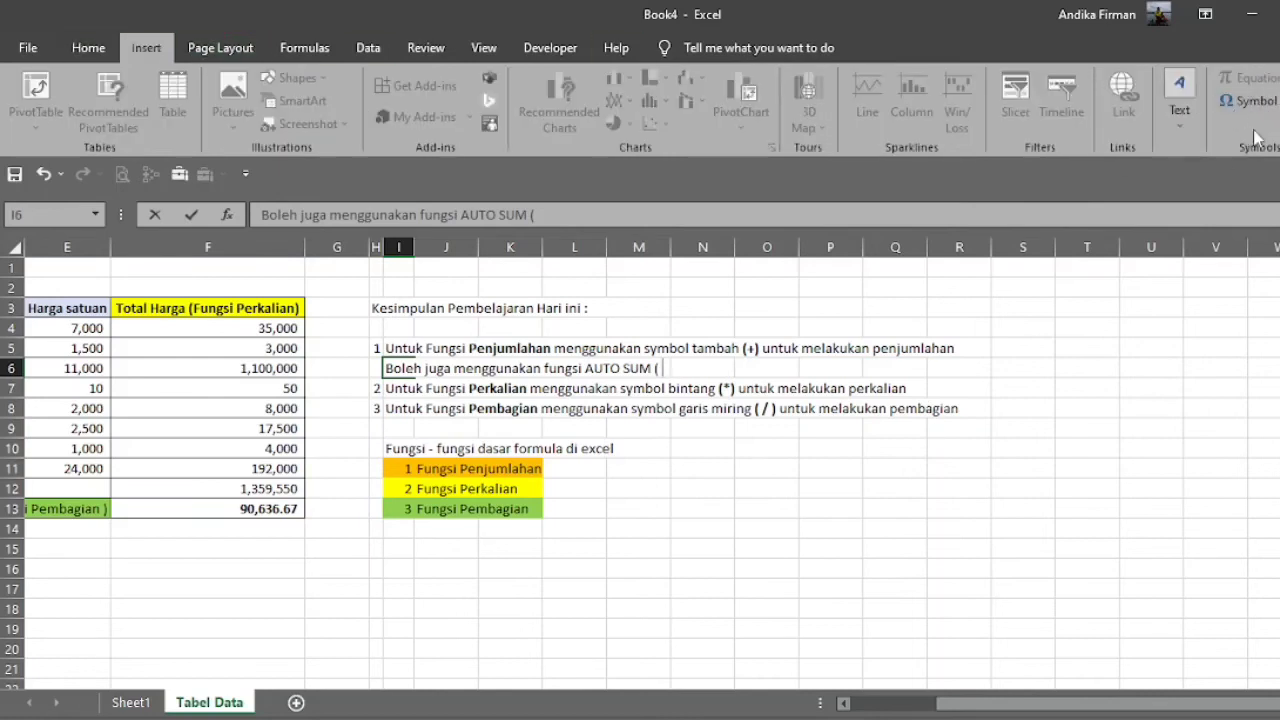
pyautogui.click(1255, 104)
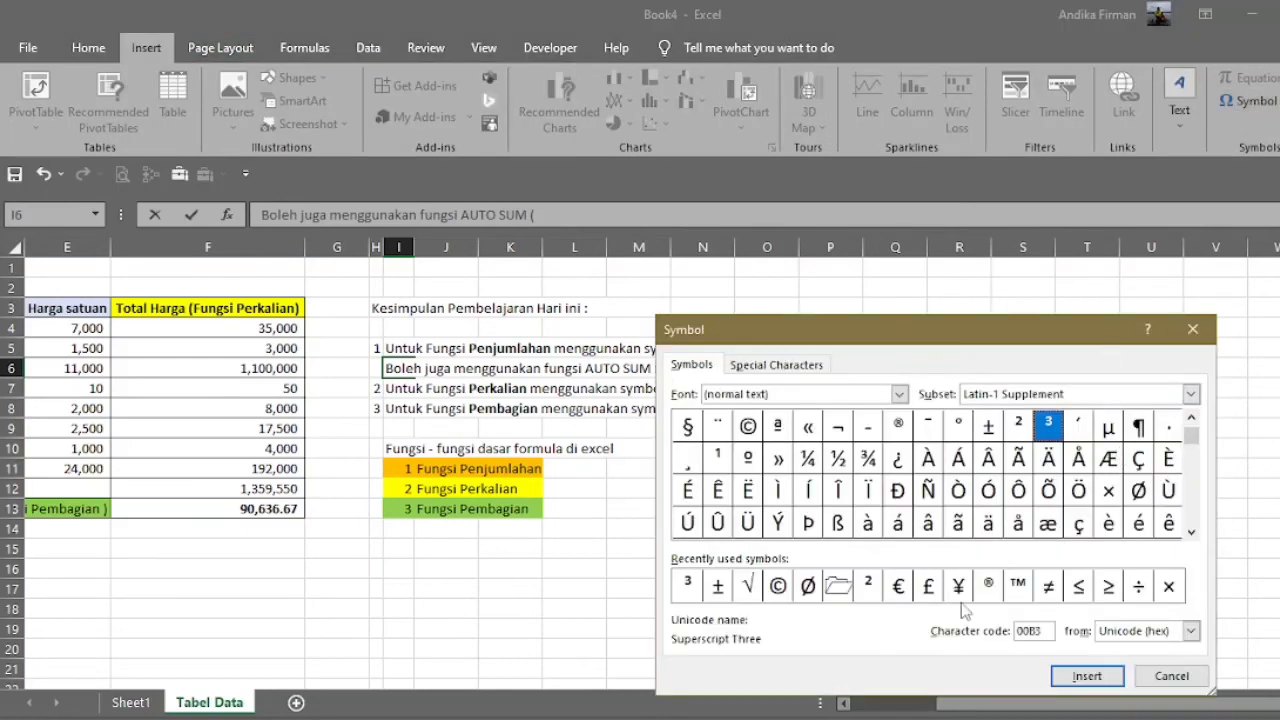
pyautogui.click(1191, 535)
pyautogui.click(1191, 535)
pyautogui.click(1191, 535)
pyautogui.click(1191, 535)
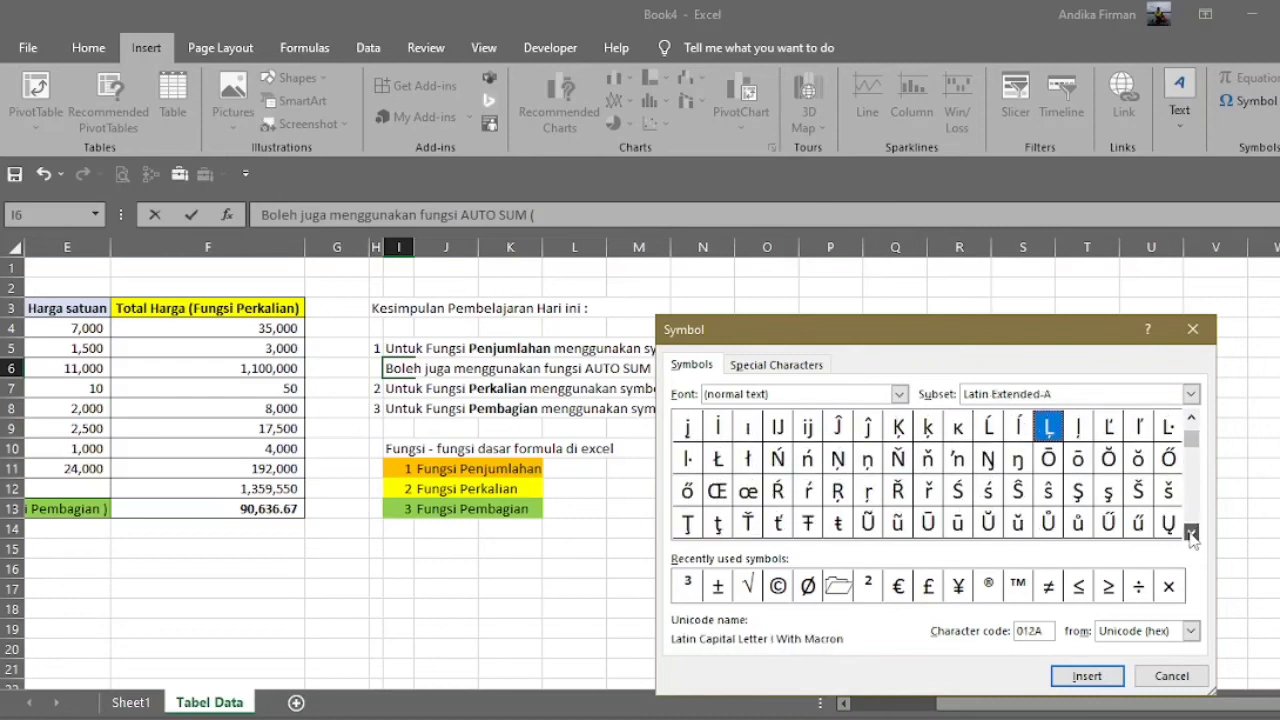
pyautogui.click(1192, 329)
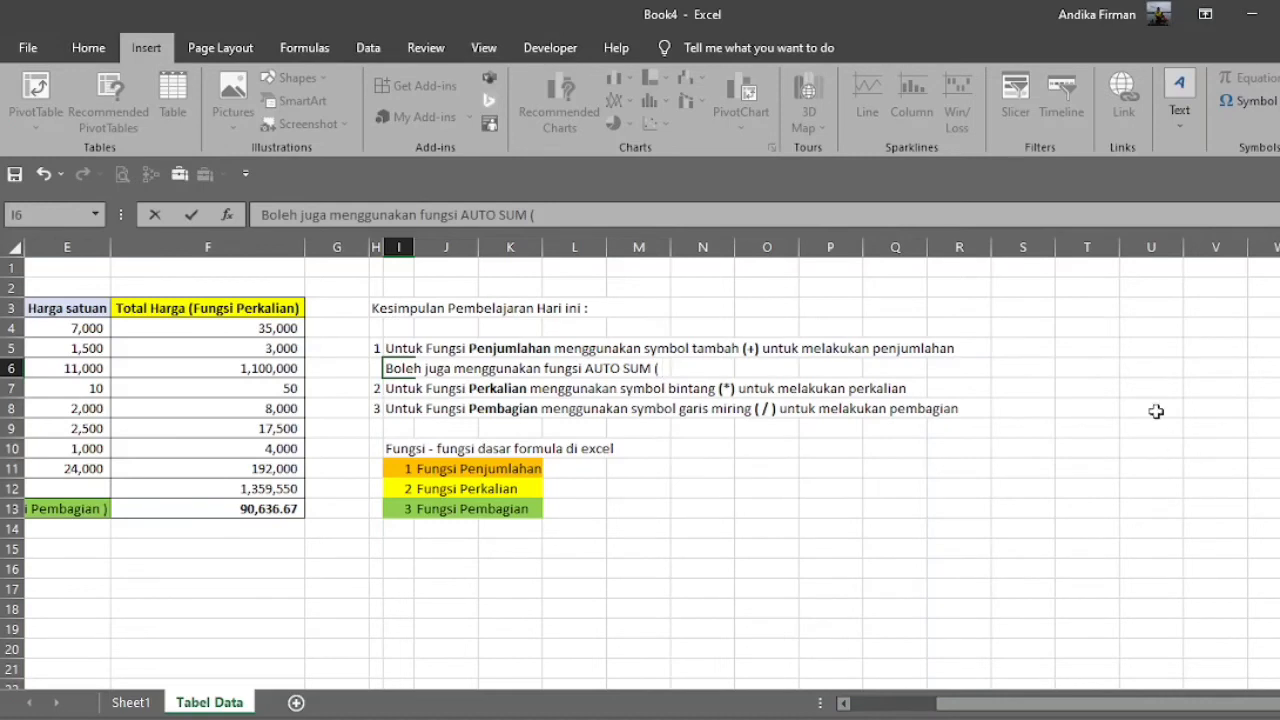
pyautogui.press('Escape')
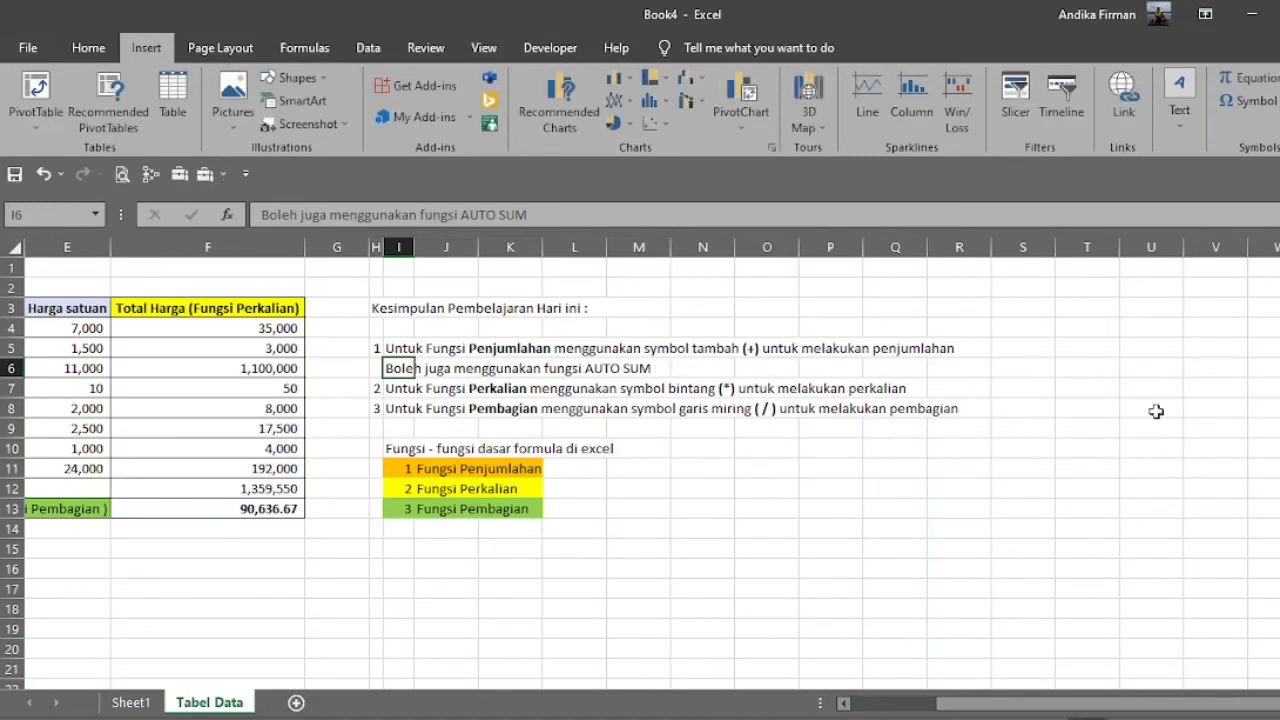
# Capture the AutoSum sigma symbol as a screen clip and paste it as a small picture beside the AUTO SUM note in row 6.
pyautogui.click(88, 47)
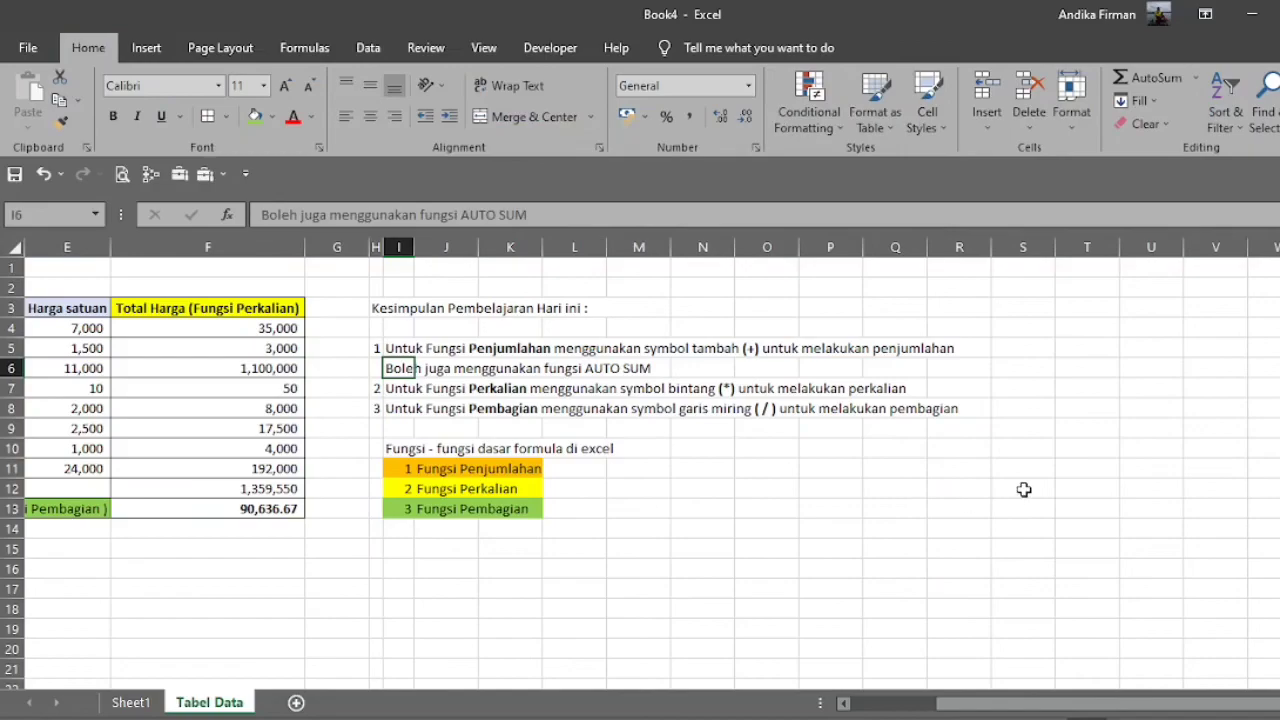
pyautogui.press('Print')
pyautogui.moveTo(1105, 60); pyautogui.dragTo(1138, 62)
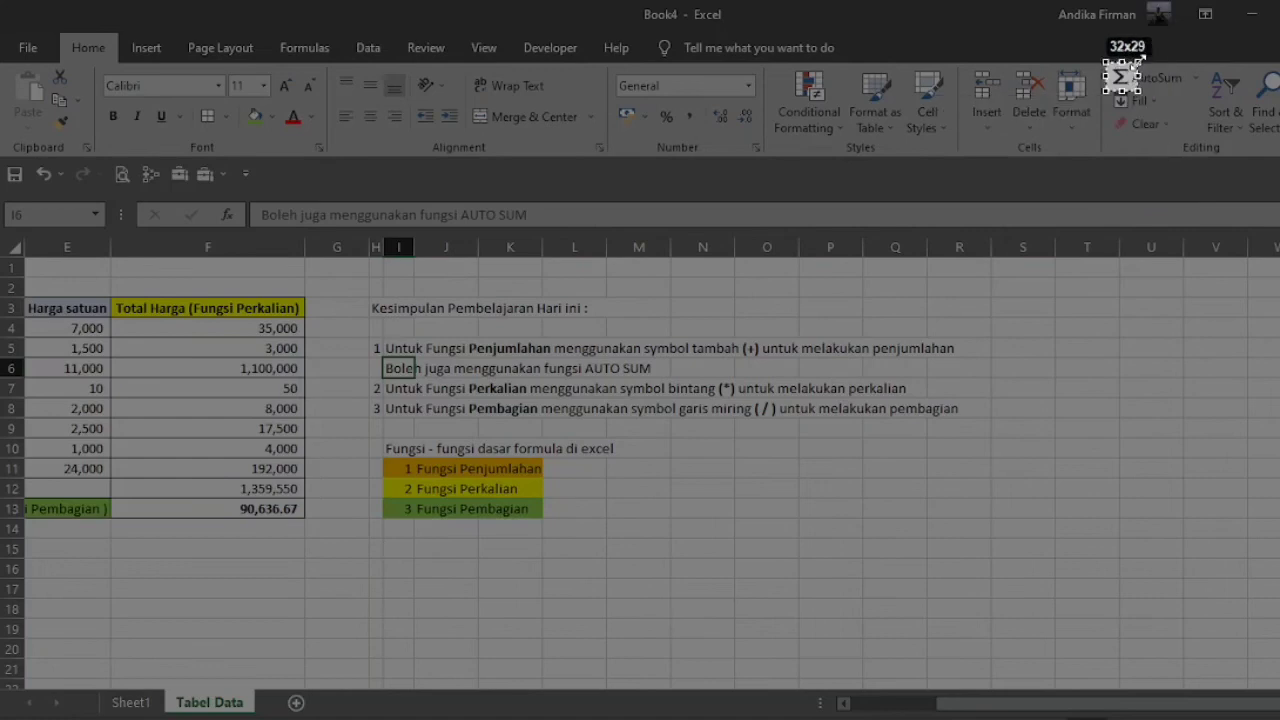
pyautogui.hotkey('ctrl', 'c')
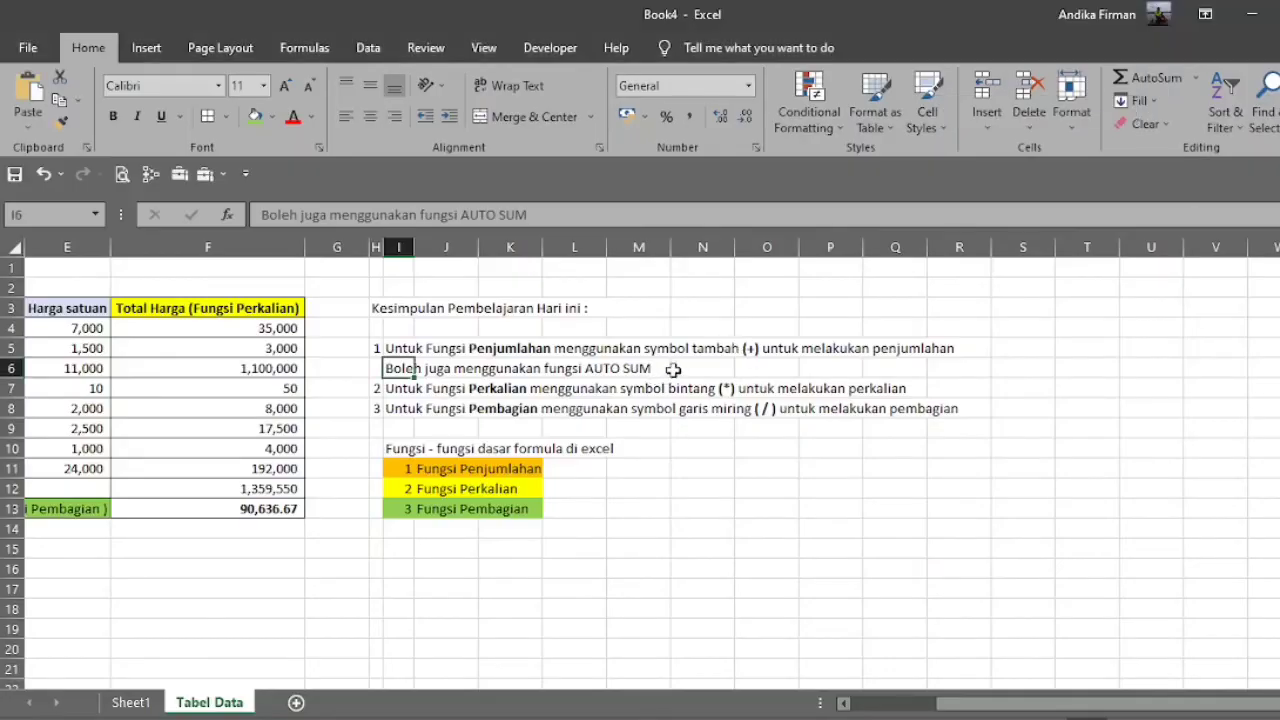
pyautogui.click(680, 370)
pyautogui.hotkey('ctrl', 'v')
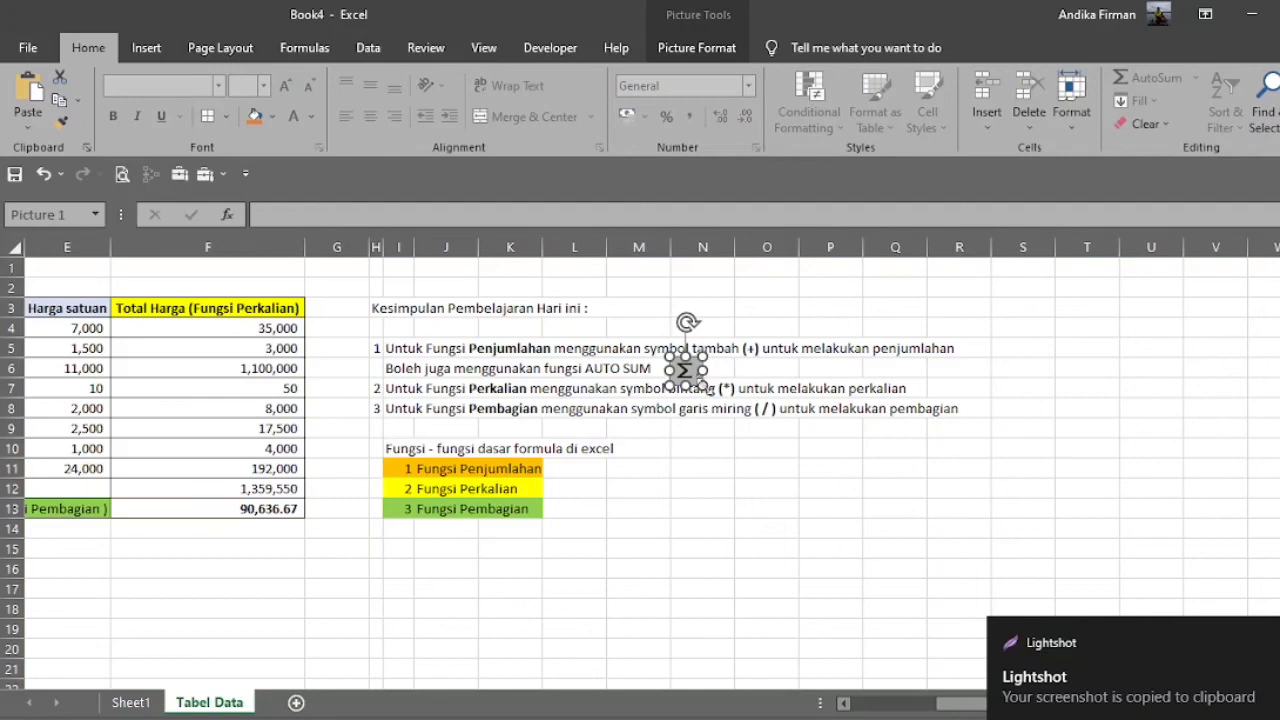
pyautogui.click(715, 428)
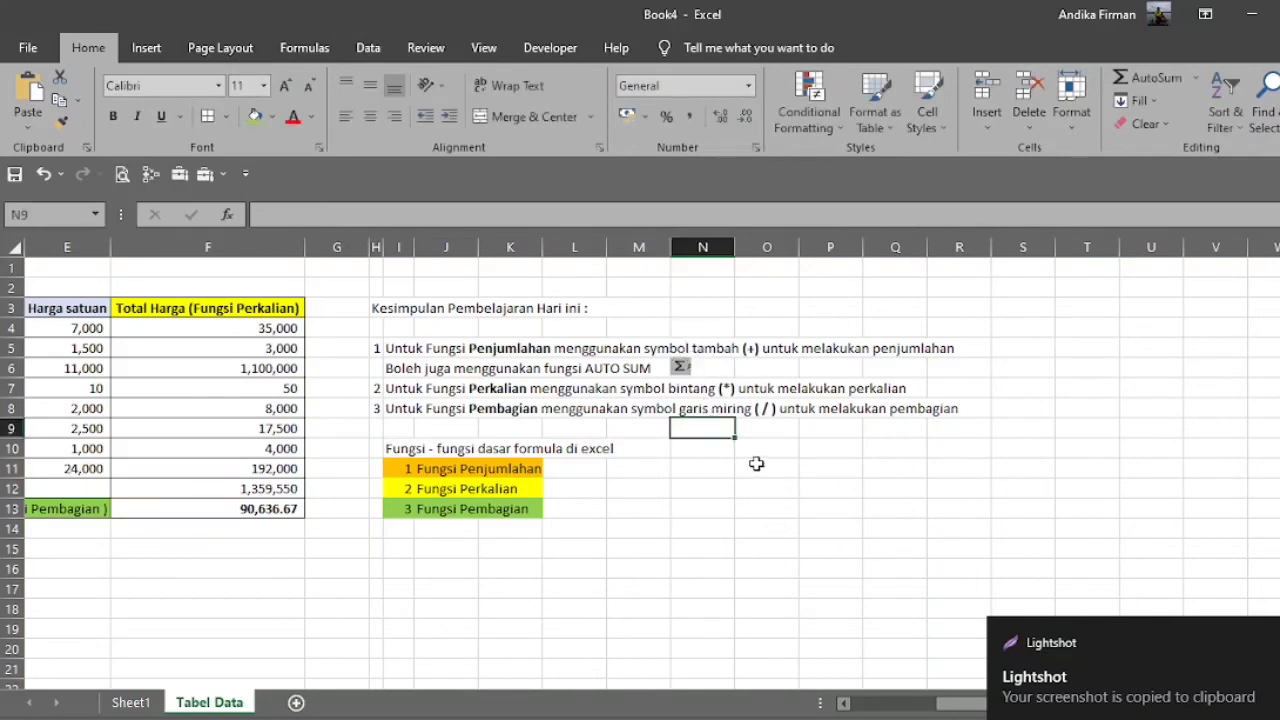
# Review the summary points on addition, multiplication and division in rows 5 to 8, and return to the sales table.
pyautogui.click(826, 505)
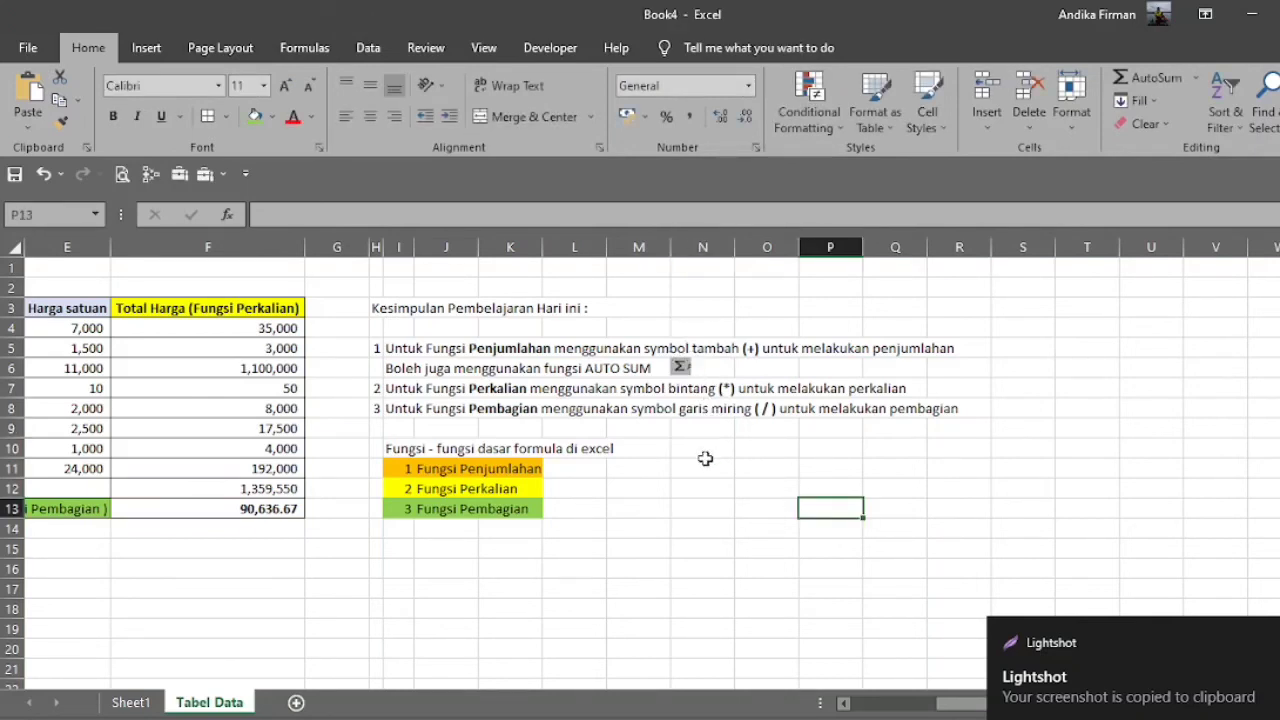
pyautogui.click(722, 505)
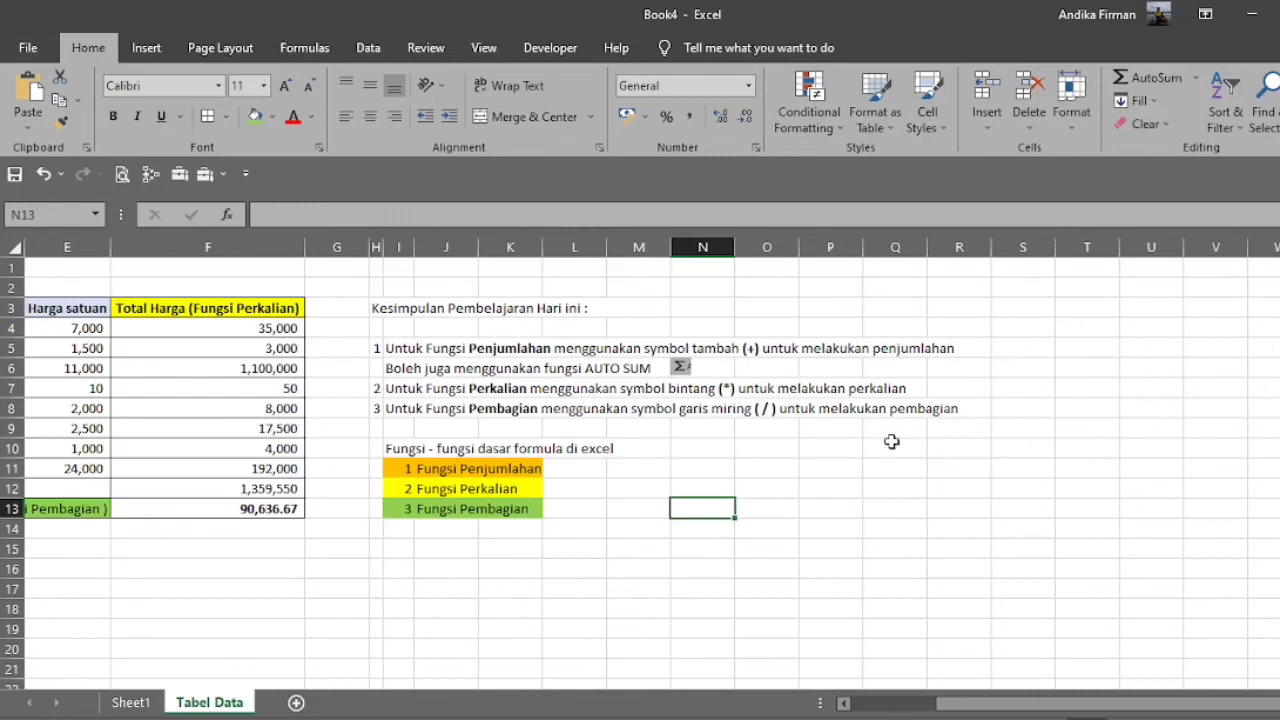
pyautogui.click(891, 441)
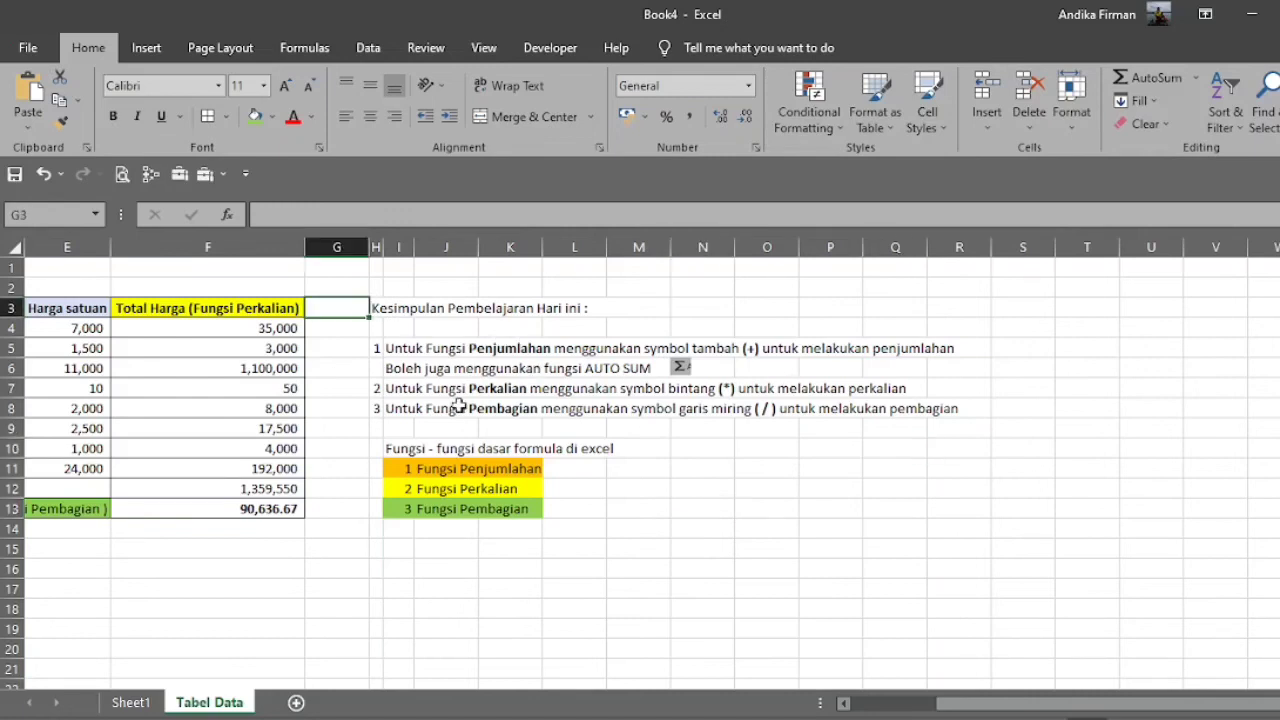
pyautogui.moveTo(377, 348); pyautogui.dragTo(945, 368)
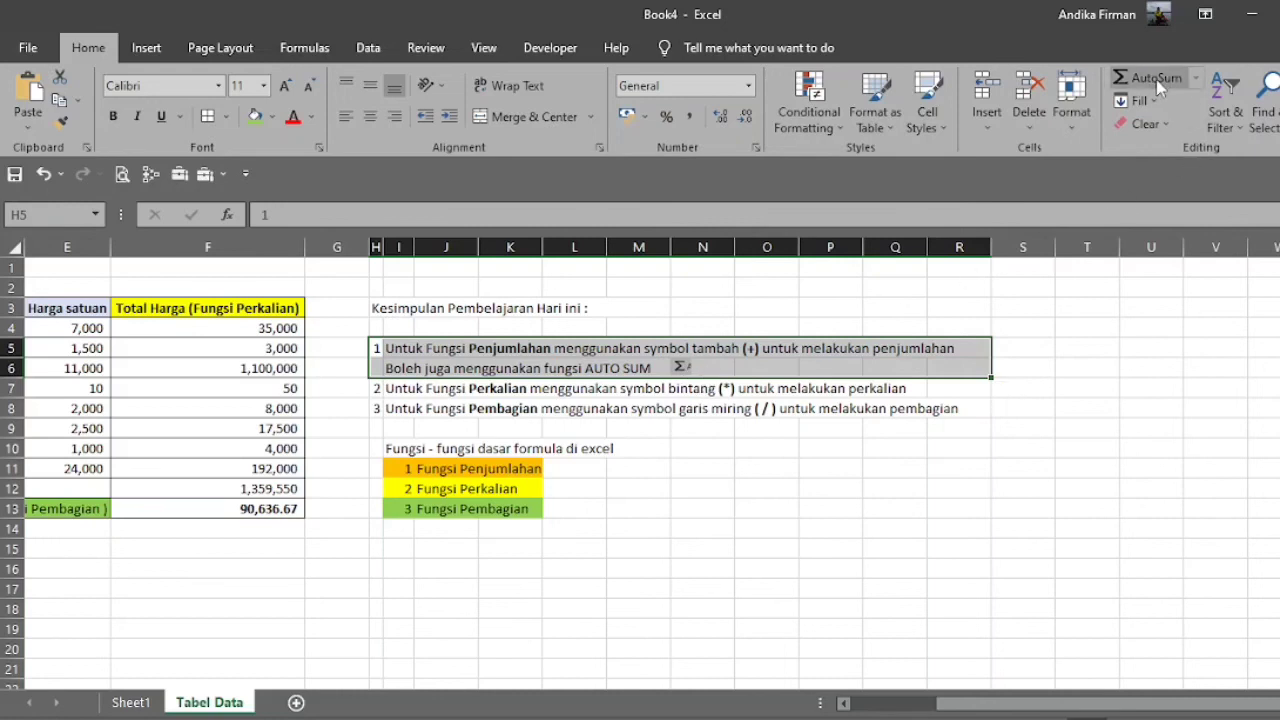
pyautogui.click(758, 481)
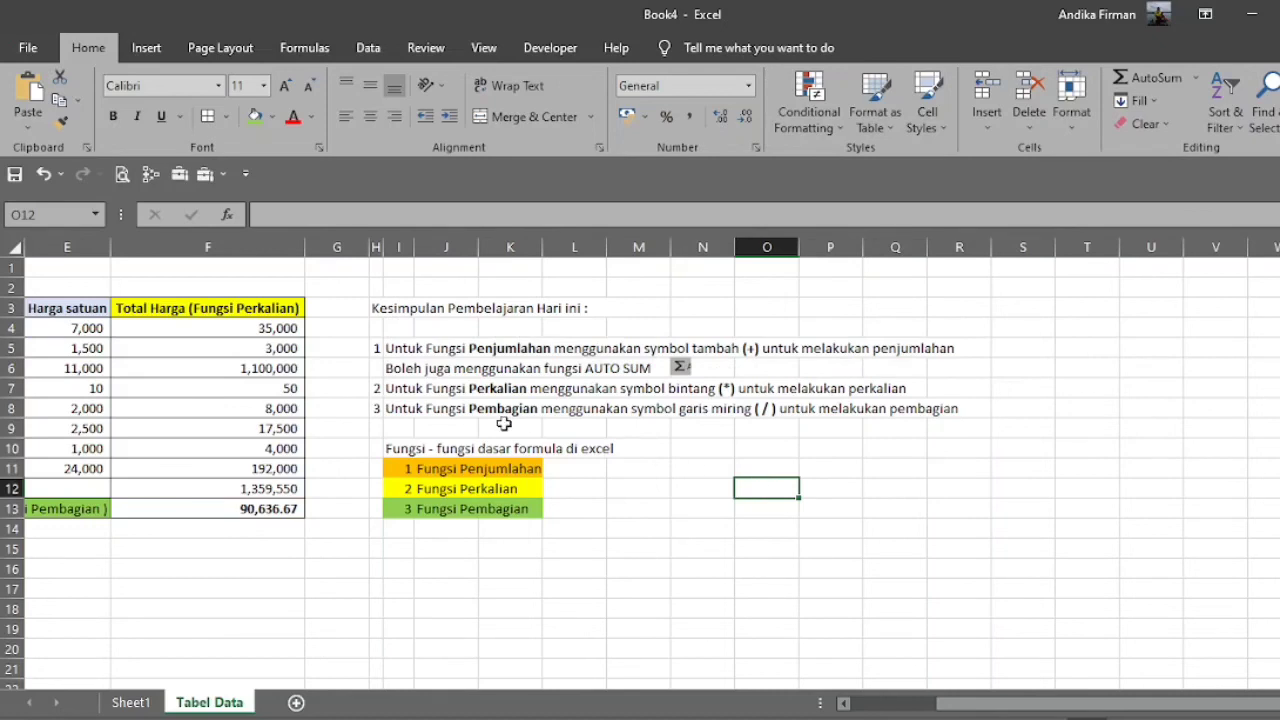
pyautogui.moveTo(378, 388); pyautogui.dragTo(896, 388)
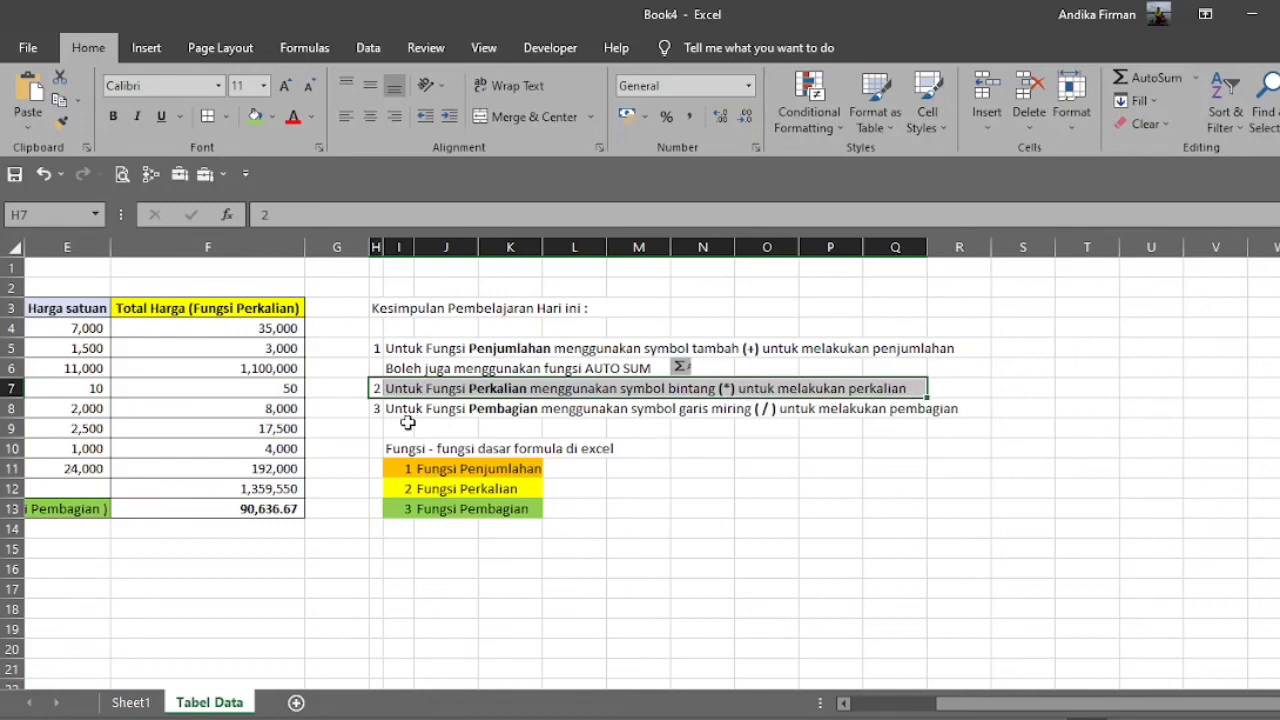
pyautogui.moveTo(377, 409); pyautogui.dragTo(962, 415)
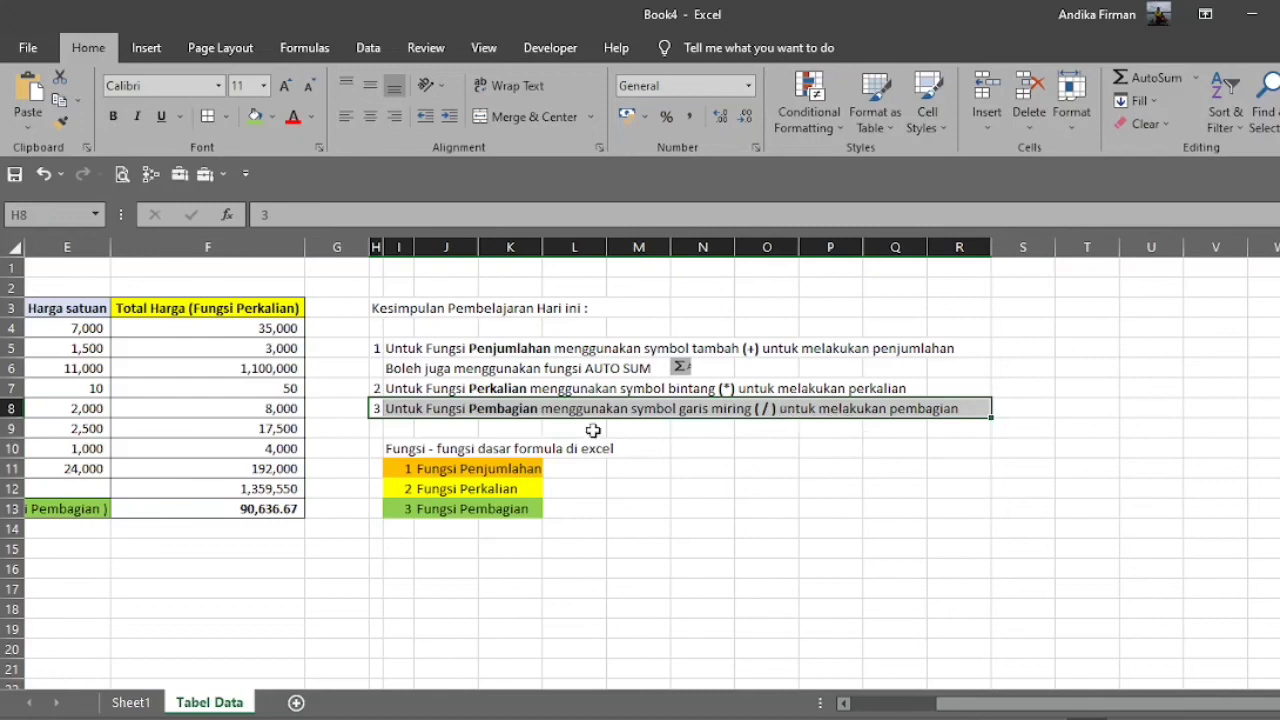
pyautogui.moveTo(1073, 706); pyautogui.dragTo(1040, 707)
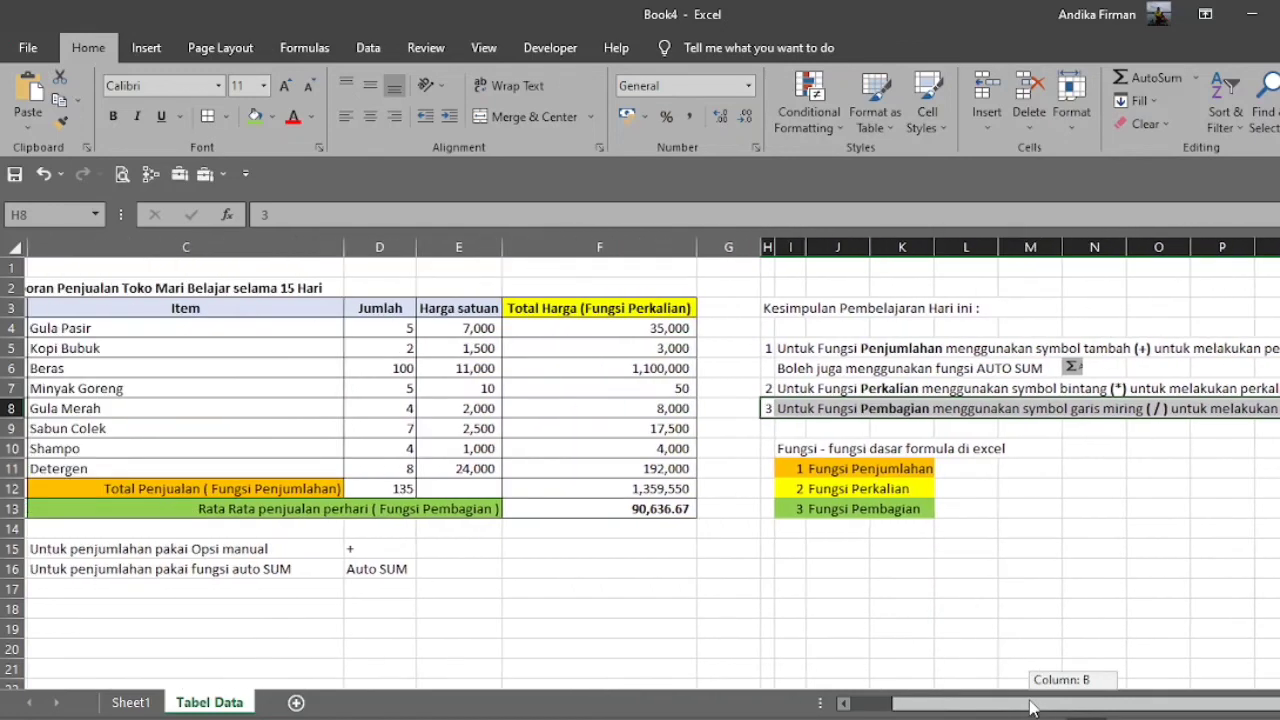
pyautogui.click(773, 603)
pyautogui.moveTo(930, 705); pyautogui.dragTo(903, 705)
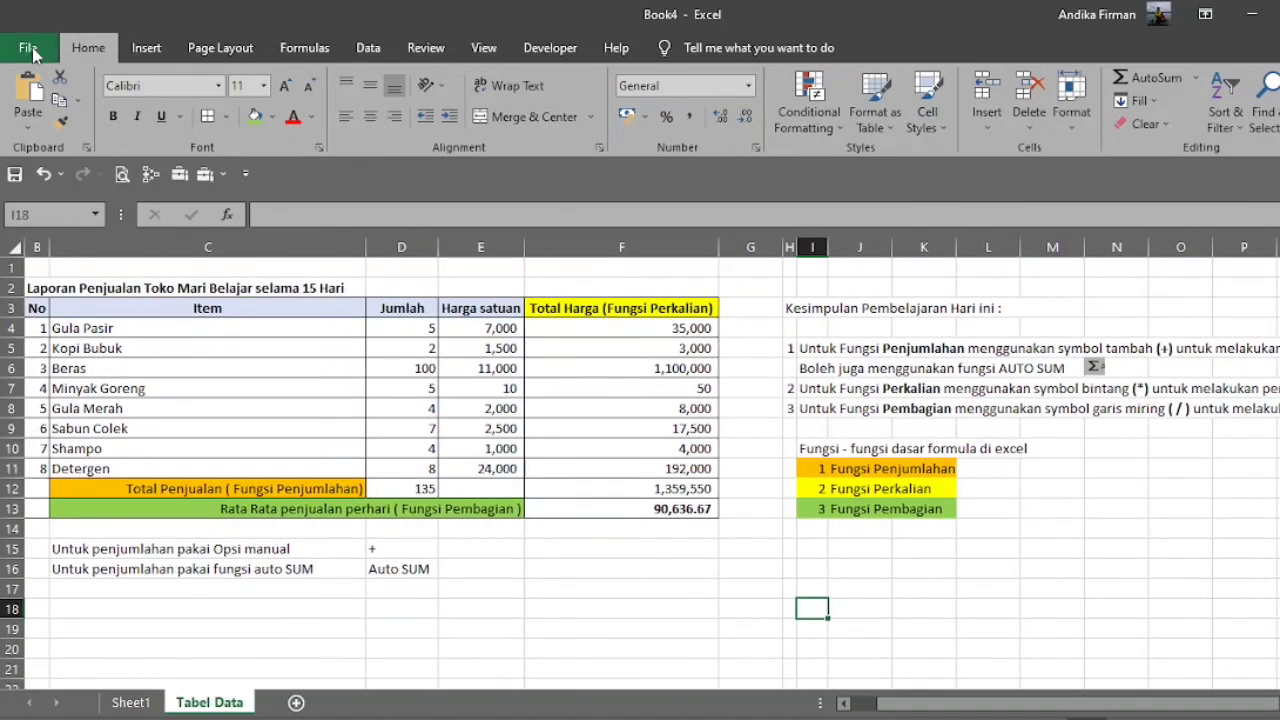